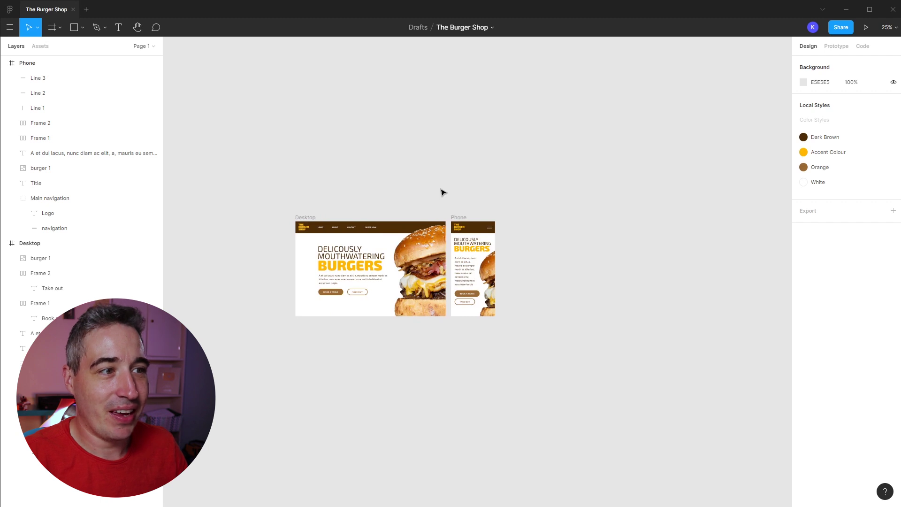
Duplicate the Desktop frame into a new row below it.
drag(259, 192, 534, 336)
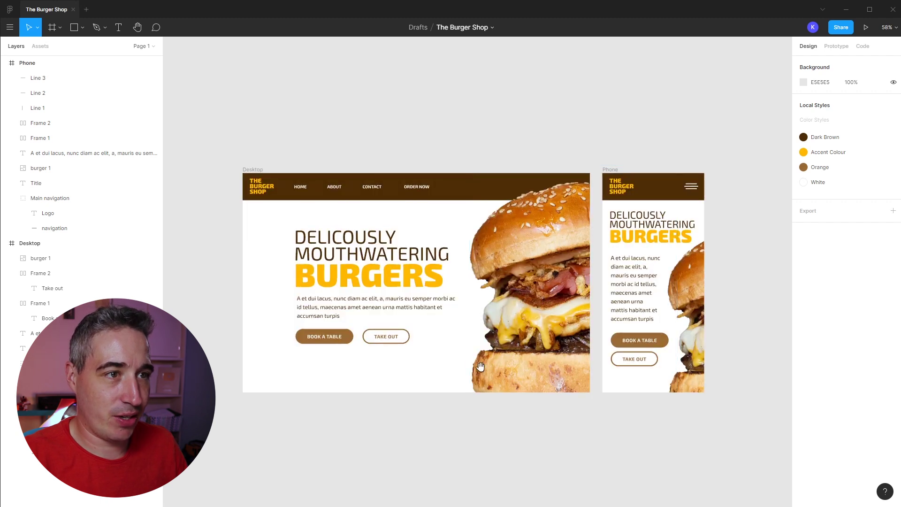
click(284, 146)
scroll(319, 188, down, 4)
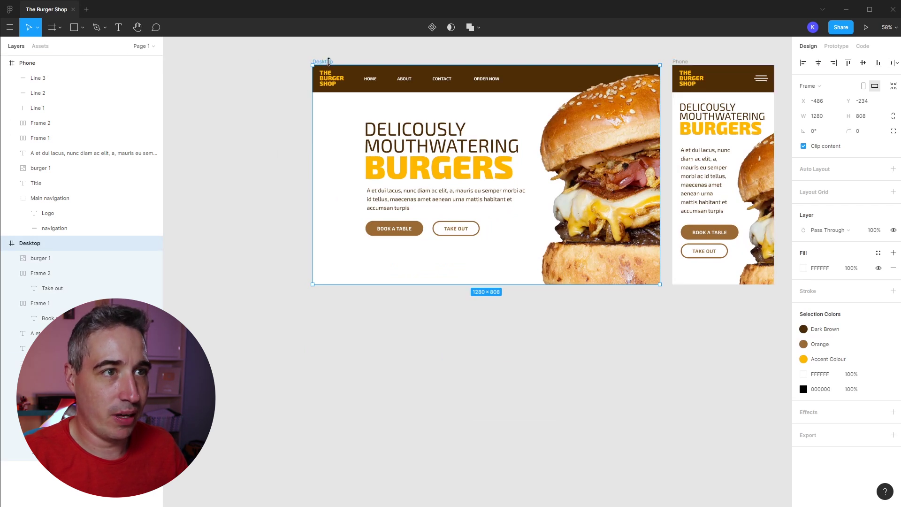
key(Escape)
click(331, 62)
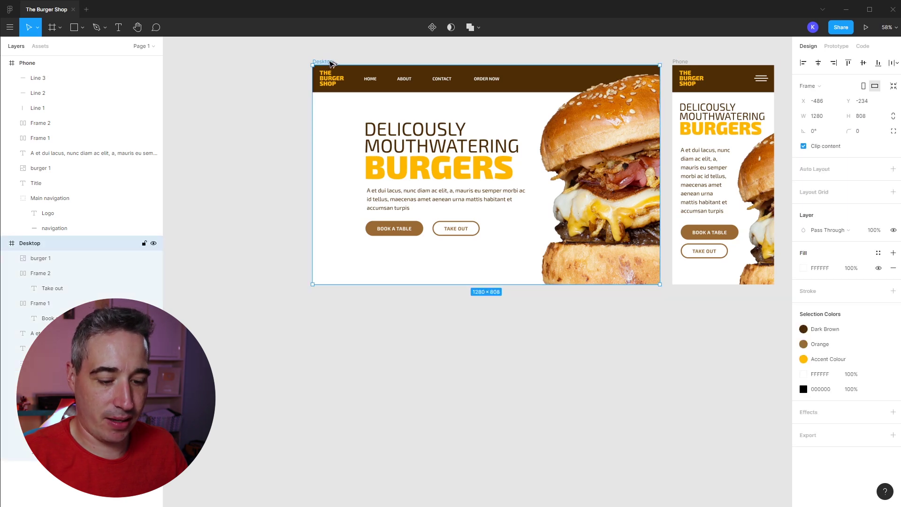
drag(331, 61, 213, 350)
scroll(274, 216, down, 4)
scroll(275, 216, down, 5)
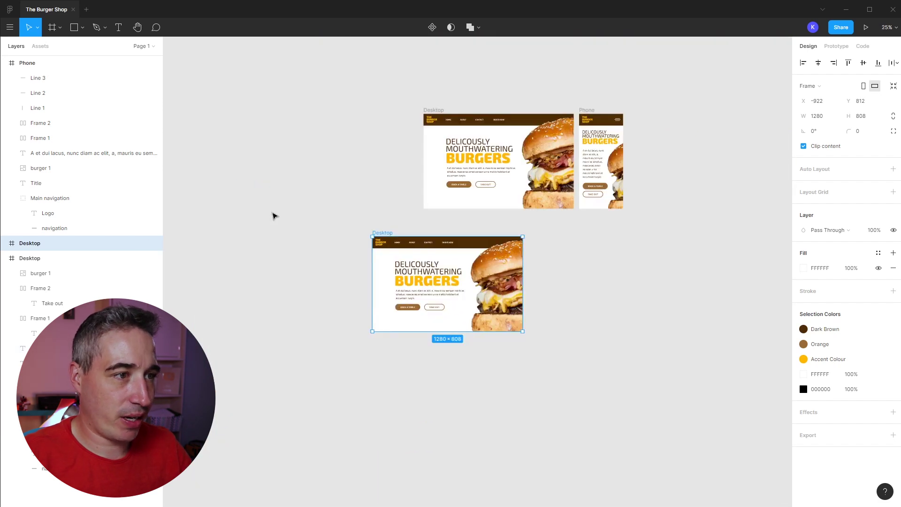
drag(387, 234, 245, 348)
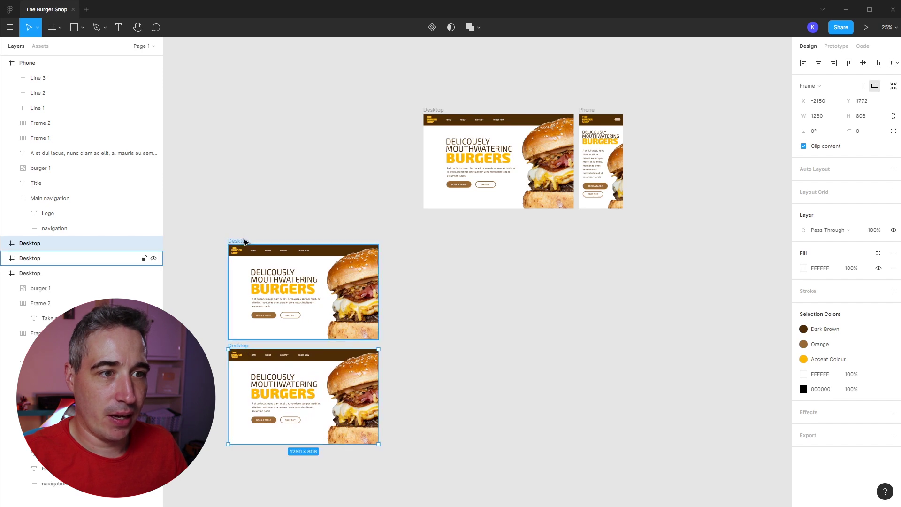
Add Desktop copies beside the middle frame and at the bottom row's left end.
click(313, 227)
click(230, 242)
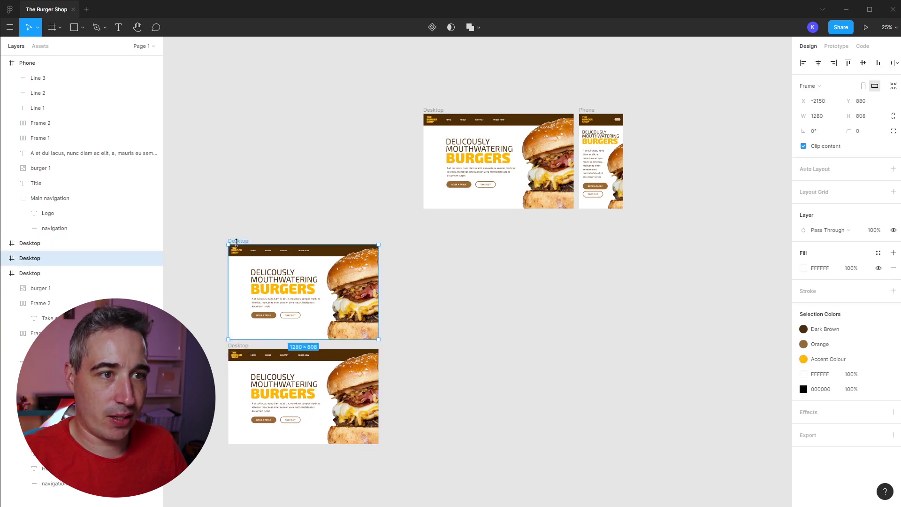
drag(237, 244, 395, 249)
scroll(450, 213, down, 5)
drag(239, 169, 555, 204)
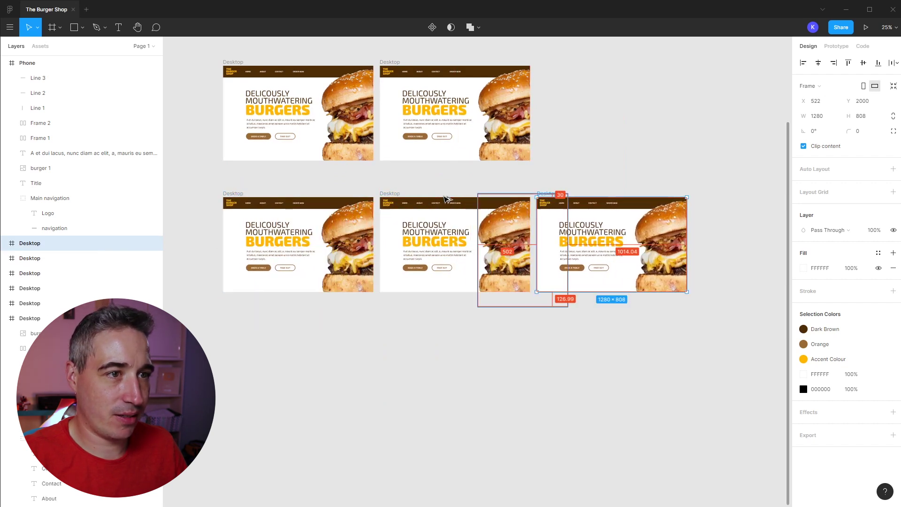
scroll(225, 205, left, 5)
drag(450, 205, 300, 205)
drag(348, 179, 237, 291)
Realign the middle pair of Desktop frames and shift the top frame left.
drag(276, 182, 640, 292)
click(362, 165)
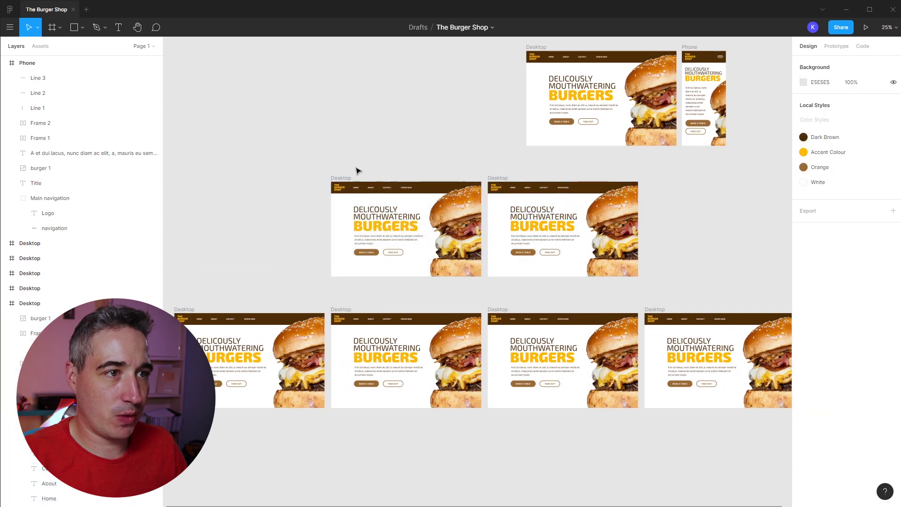
click(338, 179)
shift+click(504, 181)
drag(348, 168, 308, 188)
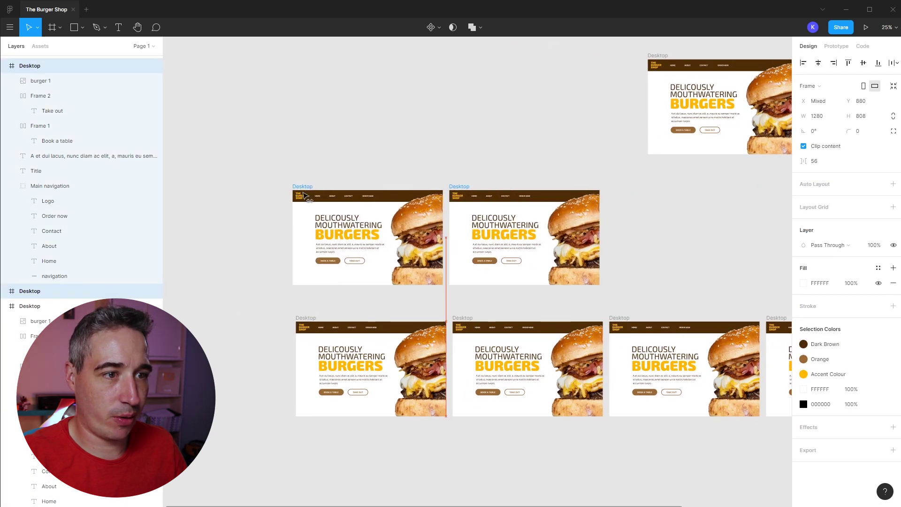
click(426, 172)
scroll(426, 172, up, 2)
scroll(427, 171, right, 3)
drag(521, 159, 173, 164)
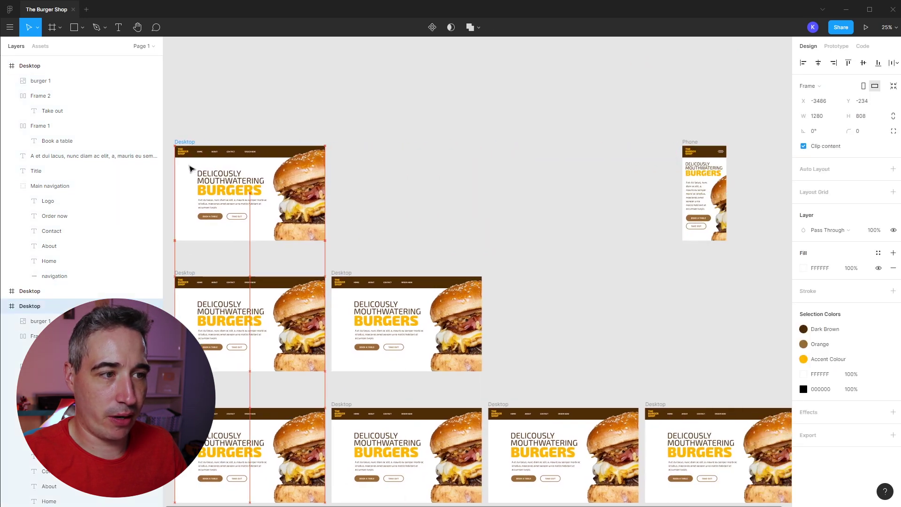
click(465, 176)
Move the Phone frame to the right, away from the Desktop frames.
drag(519, 204, 395, 207)
scroll(368, 207, down, 8)
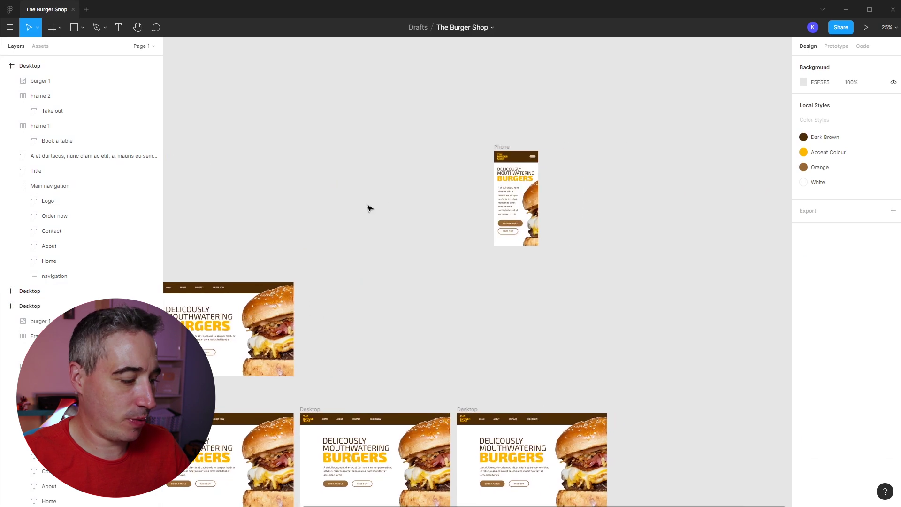
drag(478, 242, 563, 242)
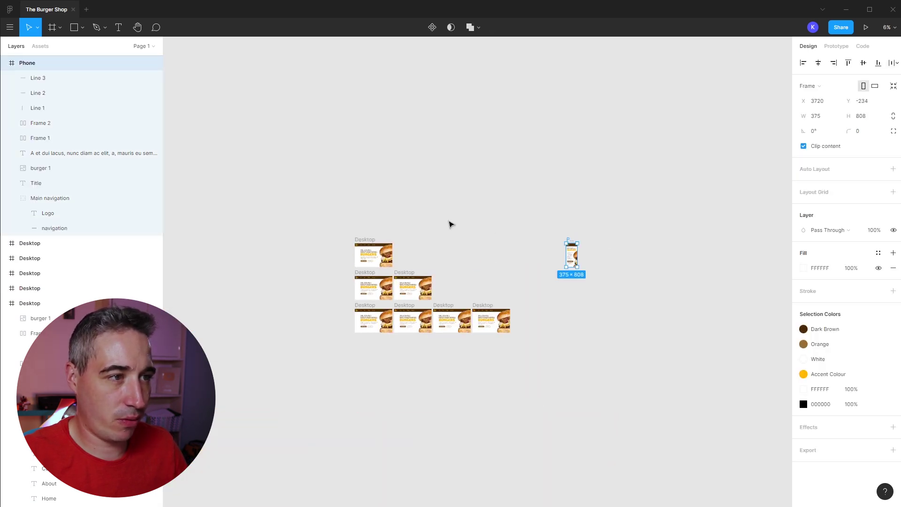
click(449, 224)
drag(316, 217, 548, 352)
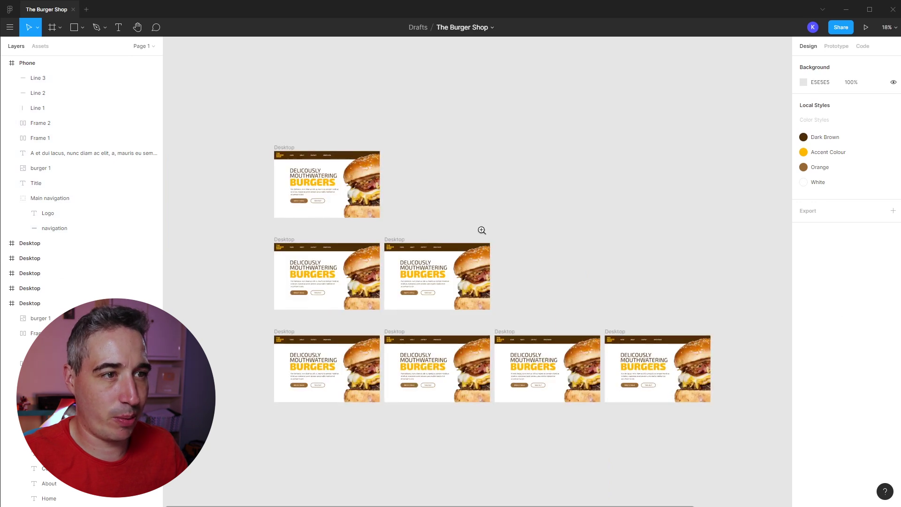
drag(468, 185, 480, 267)
Duplicate the top Desktop frame to add a new copy above it.
click(303, 229)
alt+drag(302, 230, 303, 146)
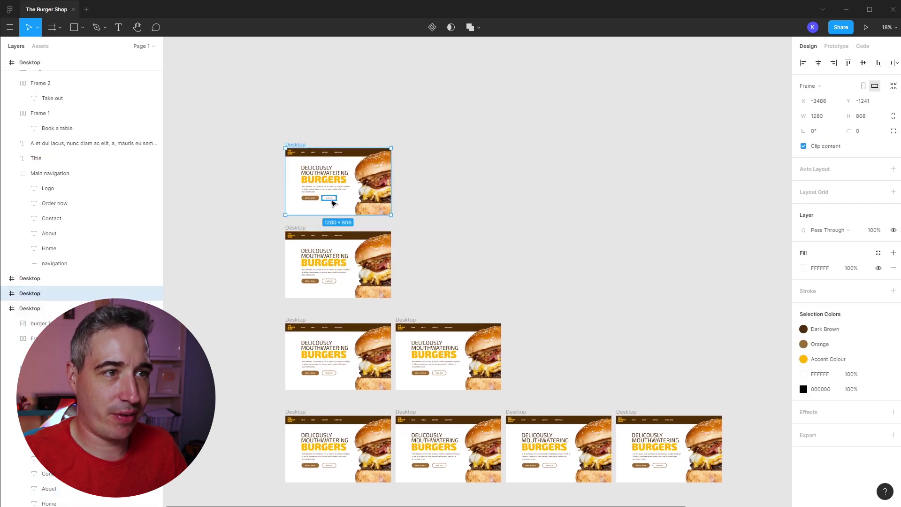
click(505, 203)
drag(252, 130, 436, 243)
scroll(420, 160, down, 4)
Nudge the hero paragraph and both buttons left to line up with the logo.
drag(312, 131, 399, 228)
click(362, 202)
drag(358, 195, 352, 194)
click(401, 252)
drag(400, 251, 291, 226)
mouse_move(354, 225)
mouse_down()
mouse_move(269, 228)
mouse_move(374, 233)
mouse_move(364, 231)
mouse_up()
click(393, 251)
Set the hero title, paragraph and buttons to 0% layer opacity.
drag(425, 256, 261, 105)
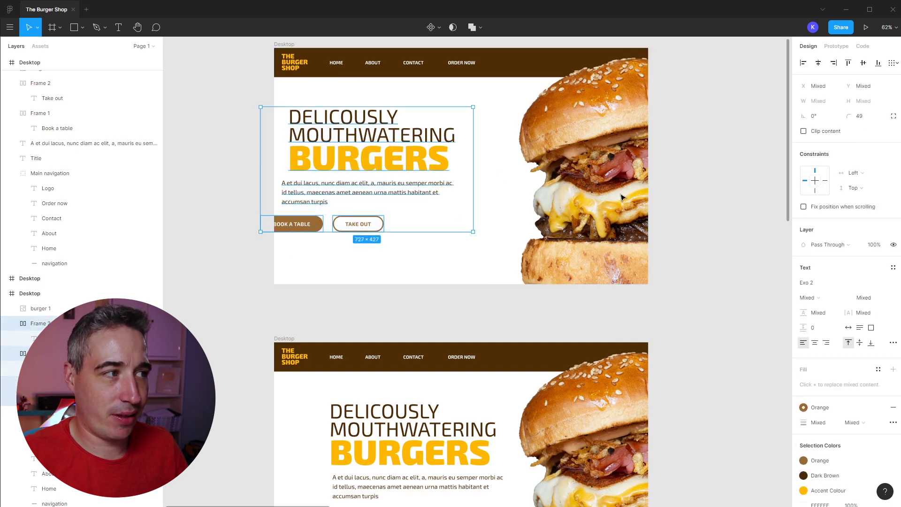
click(873, 246)
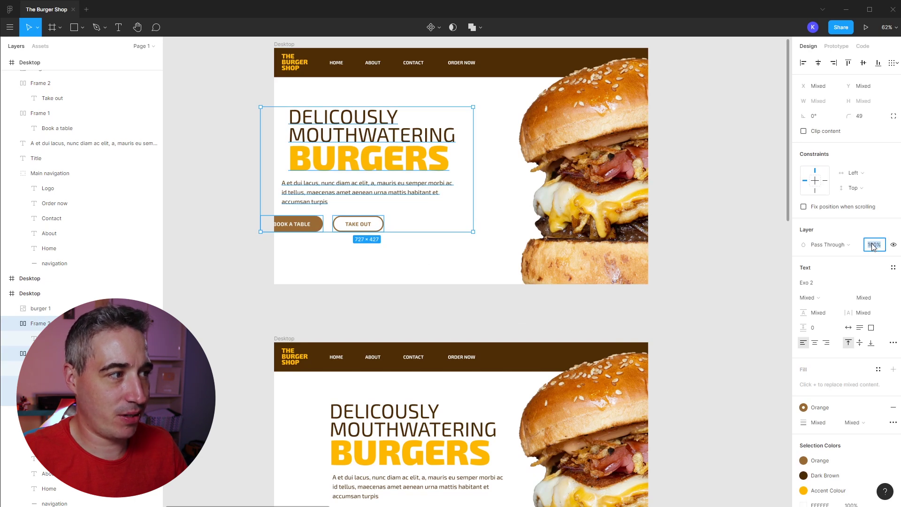
text(0)
key(Return)
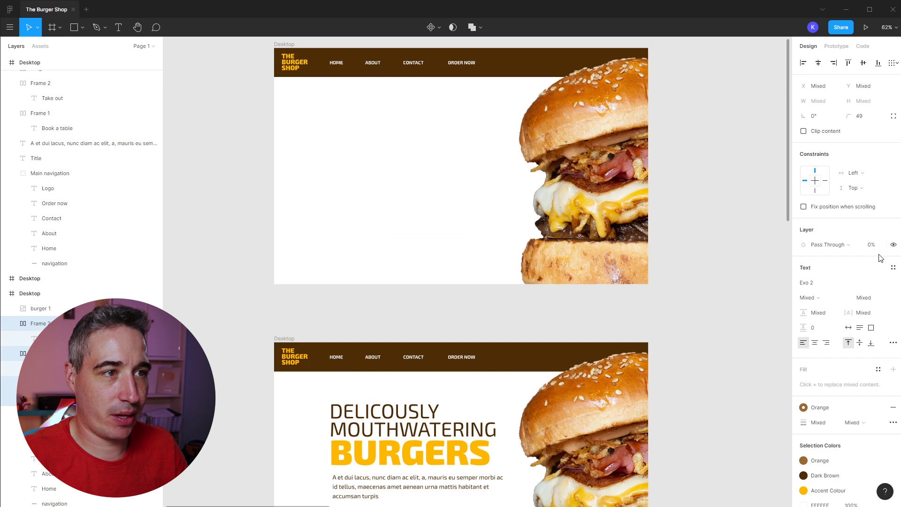
click(336, 276)
drag(290, 269, 423, 116)
key(1)
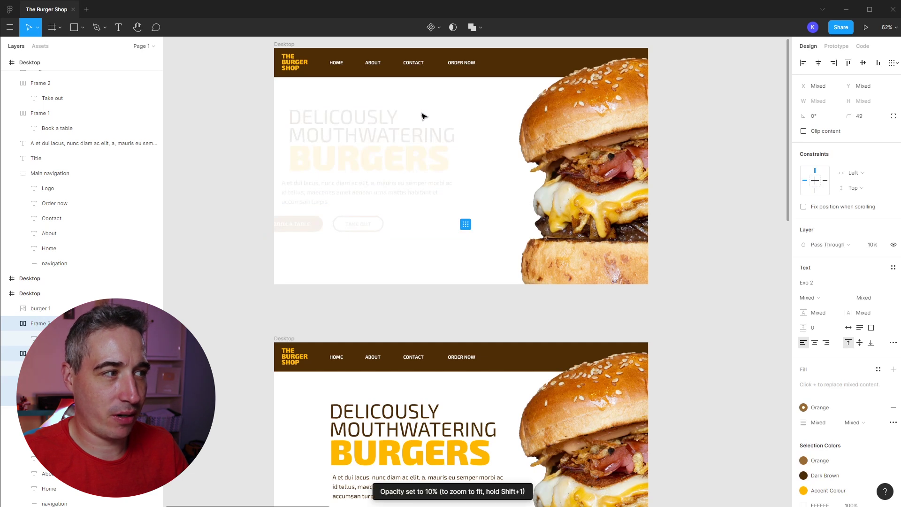
key(0)
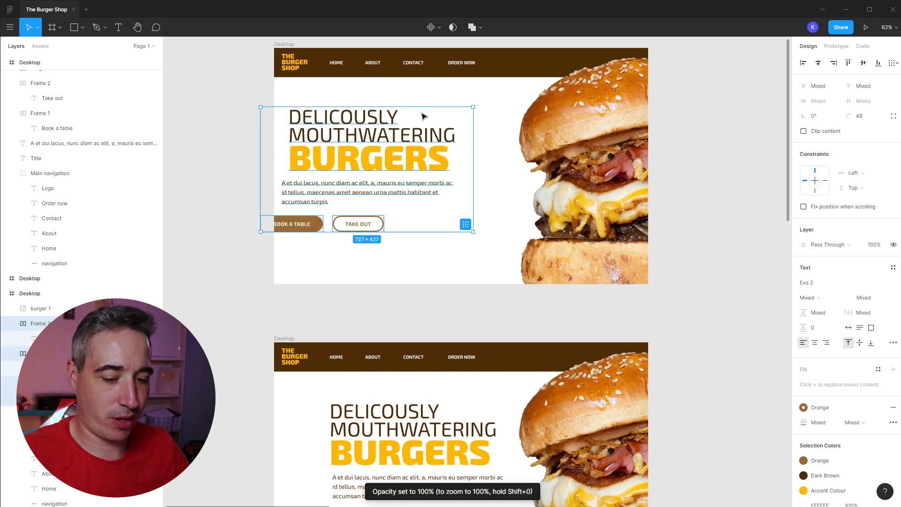
key(3)
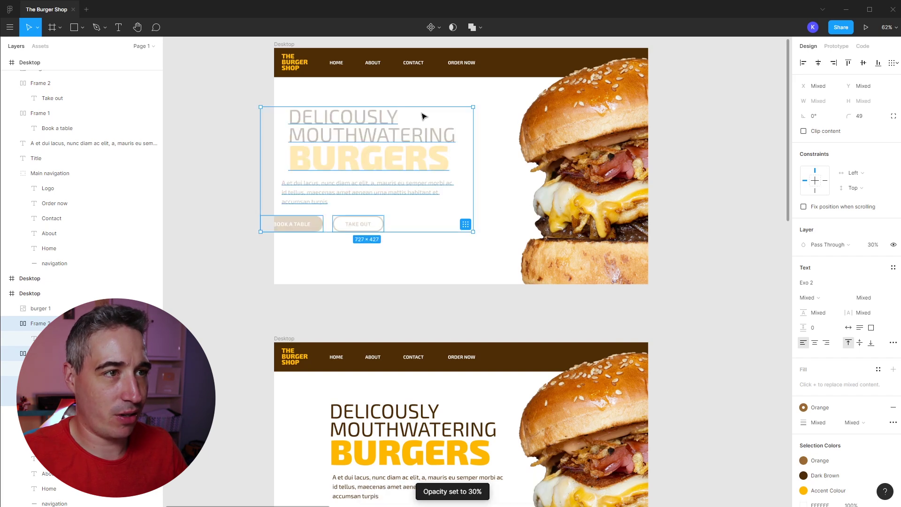
key(0)
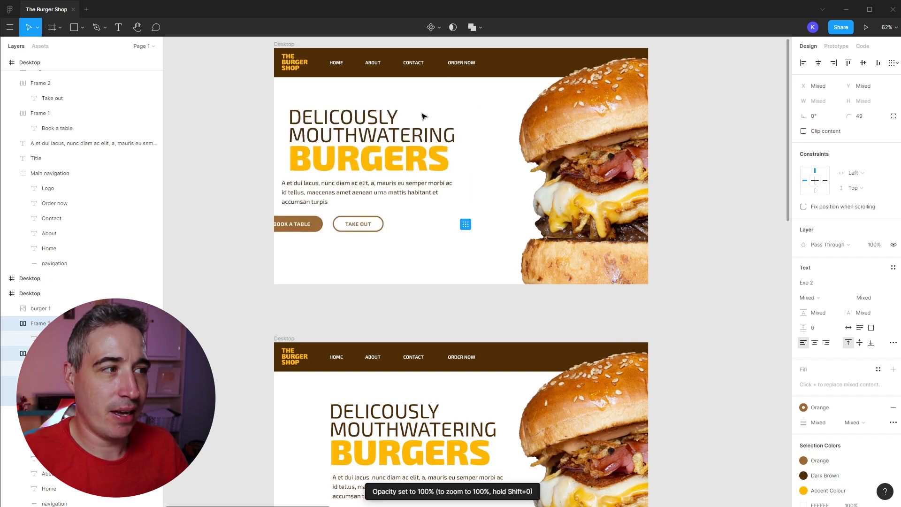
key(0)
key(0)
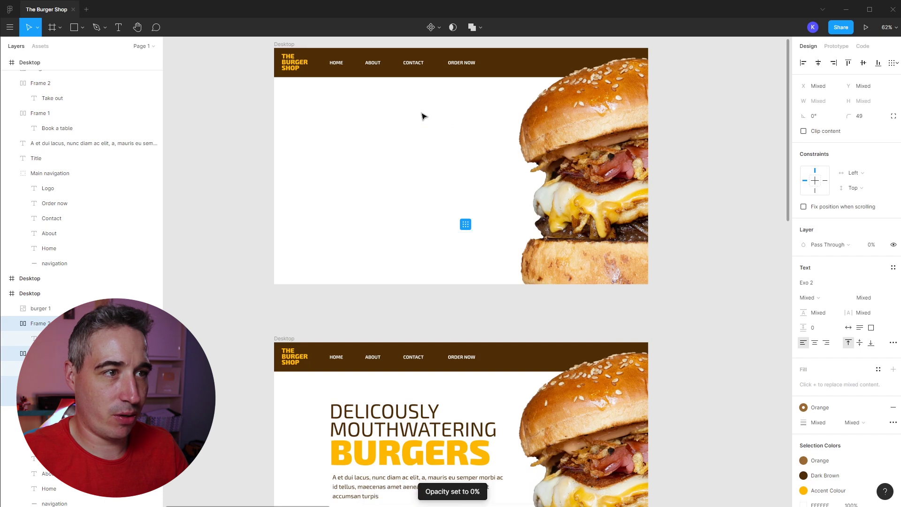
click(337, 296)
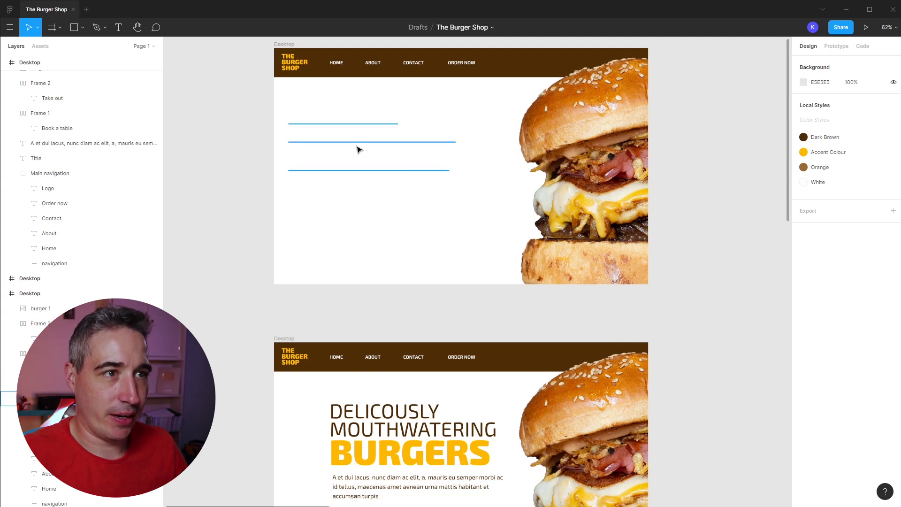
Connect the faded top Desktop frame to the full Desktop frame below in Prototype mode.
drag(245, 102, 450, 256)
click(448, 259)
drag(413, 368, 409, 152)
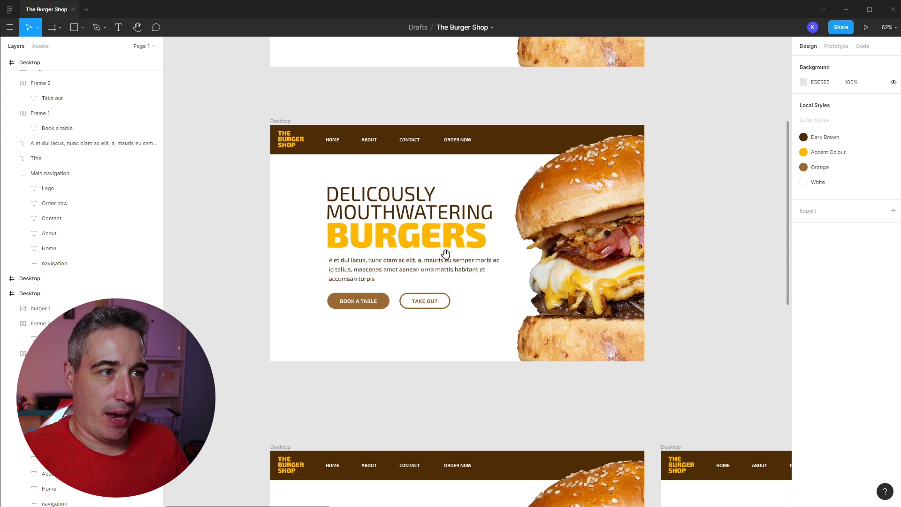
scroll(451, 259, up, 2)
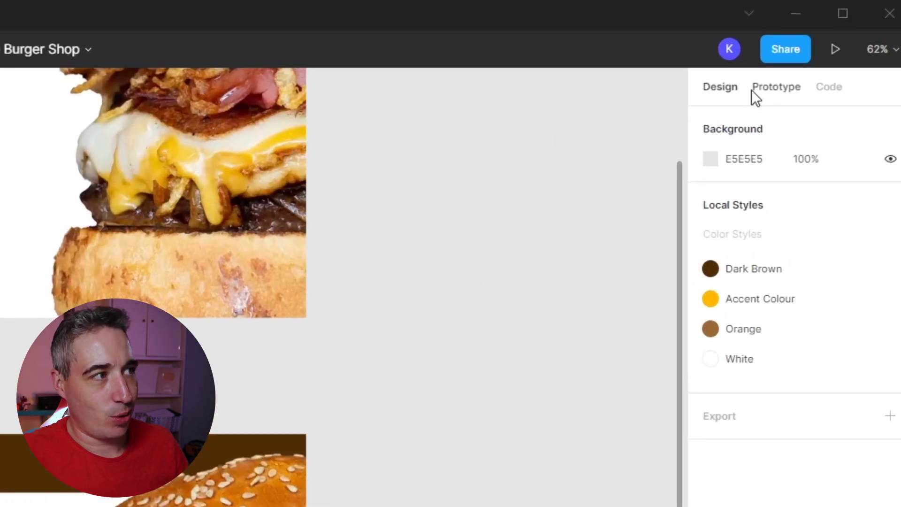
click(775, 87)
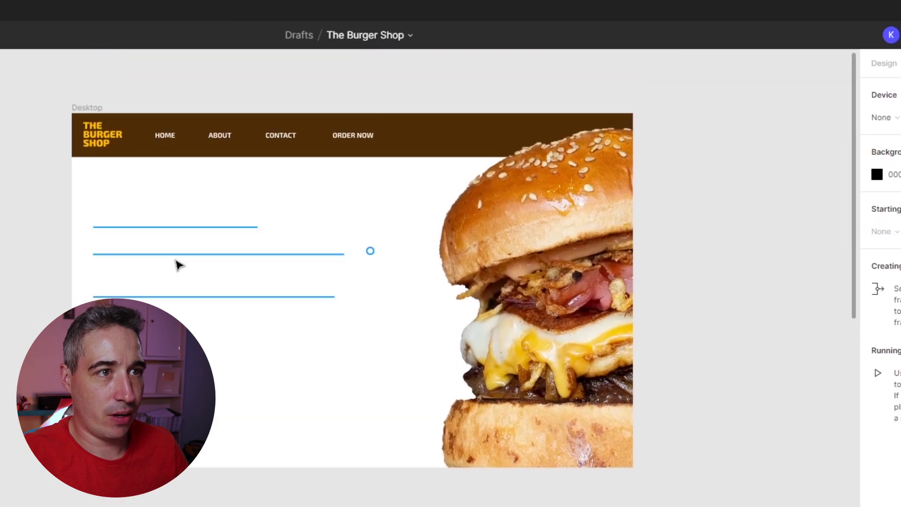
click(80, 107)
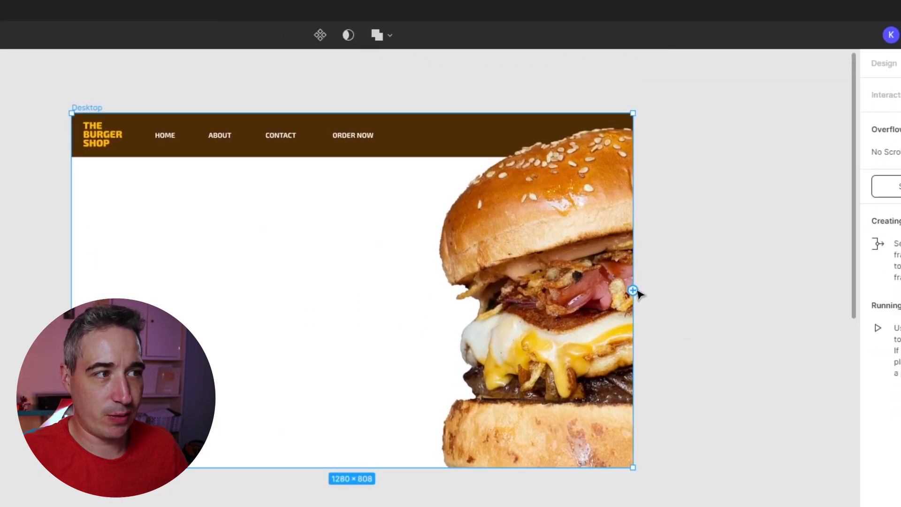
drag(633, 290, 500, 506)
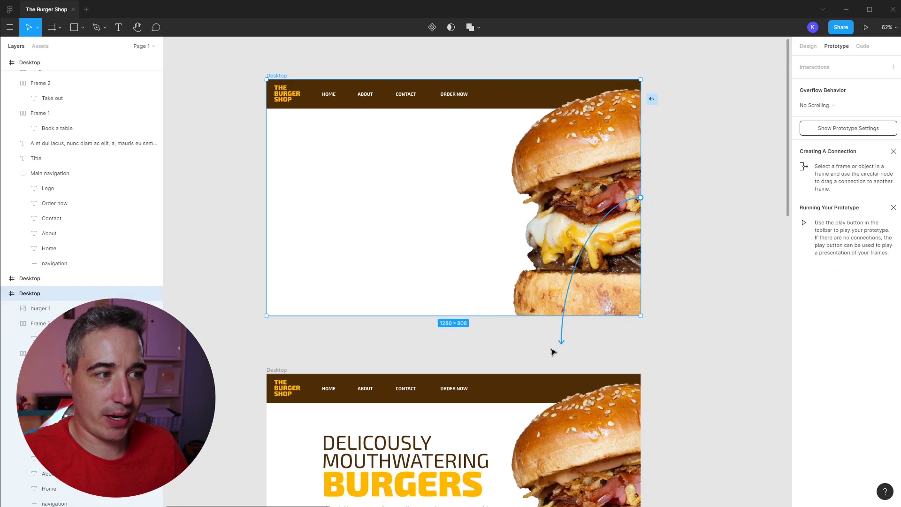
drag(552, 352, 480, 383)
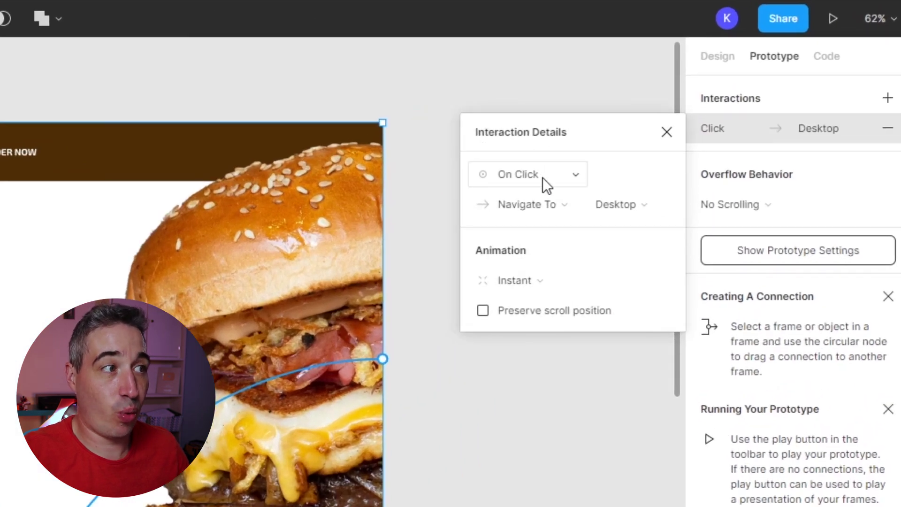
Set the interaction trigger to After Delay with a 1 ms delay.
click(542, 178)
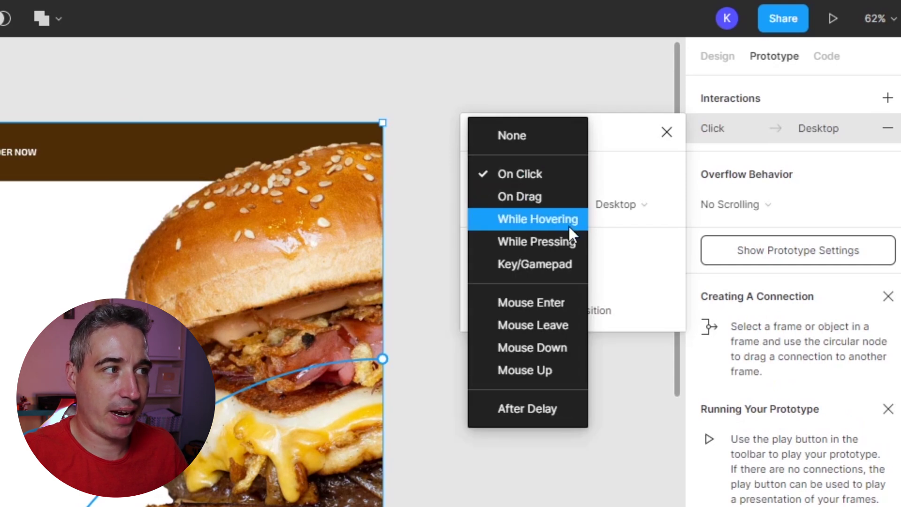
click(523, 412)
click(620, 181)
text(1)
key(Tab)
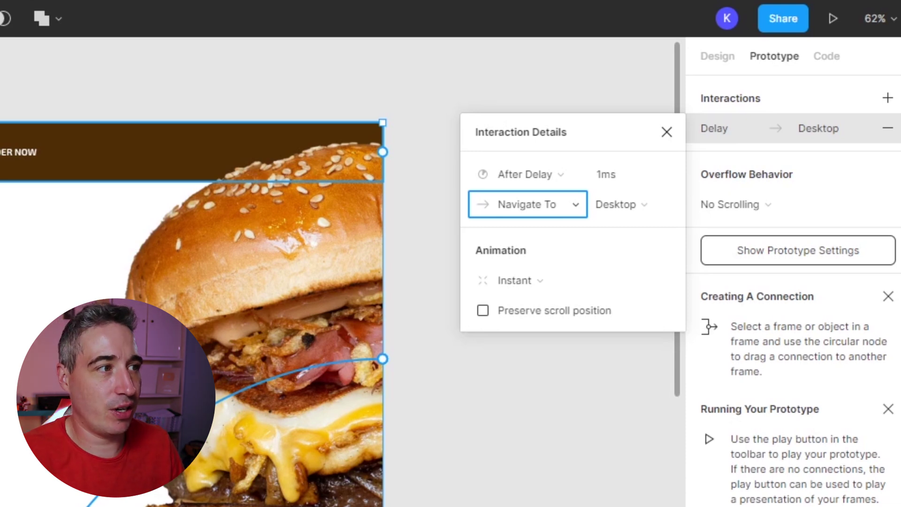
Make the transition Smart Animate with Ease Out easing over 300ms.
click(530, 282)
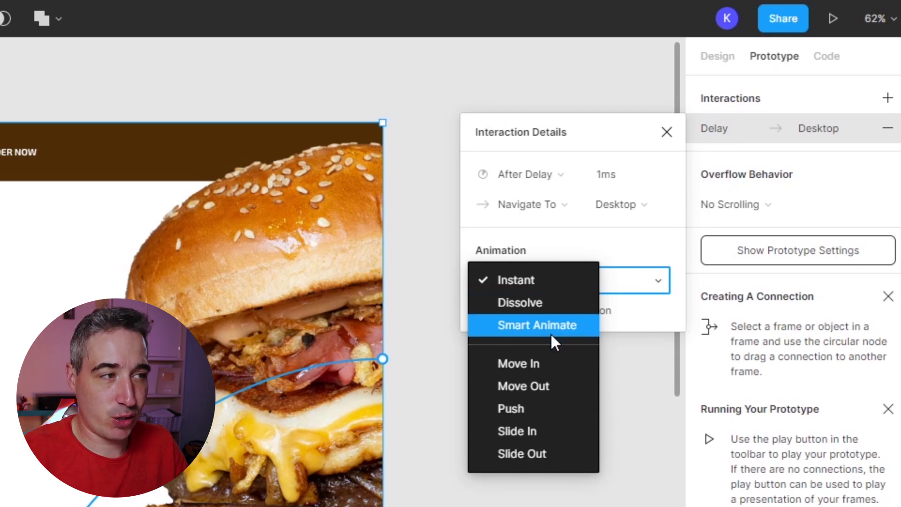
click(550, 333)
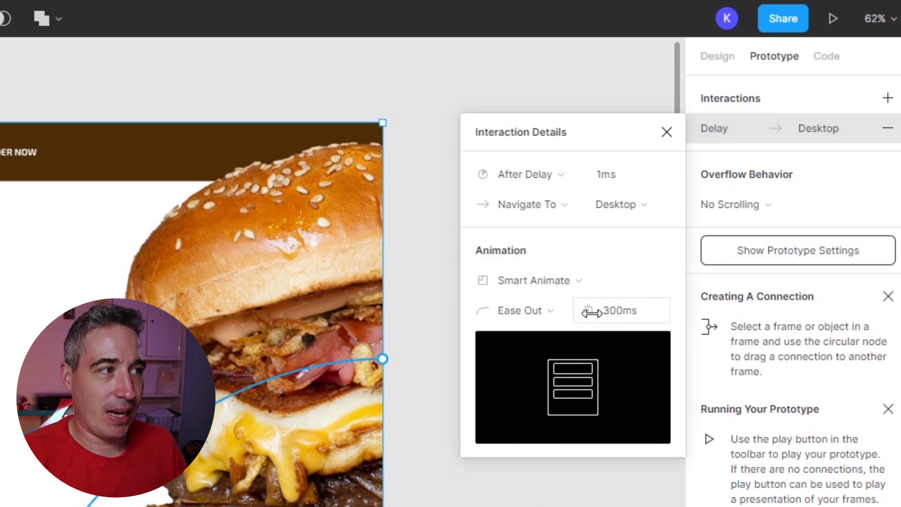
click(528, 311)
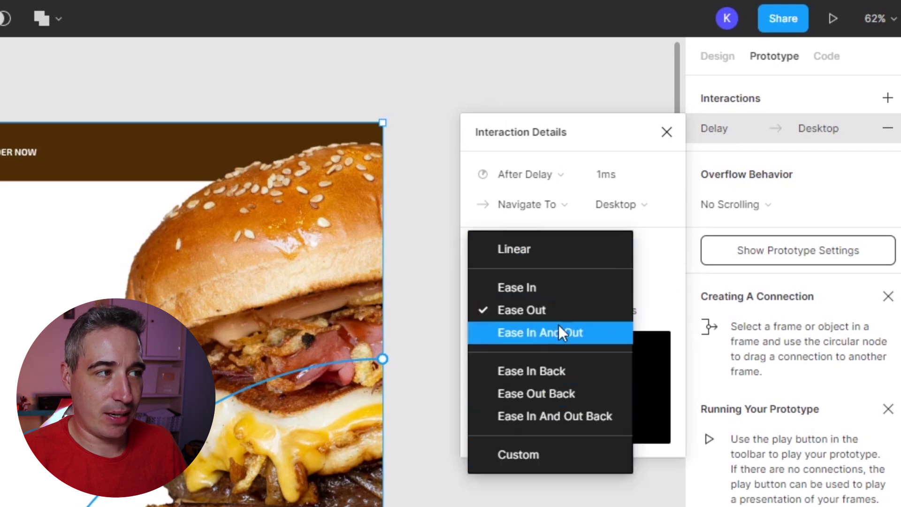
click(540, 310)
click(604, 309)
click(418, 300)
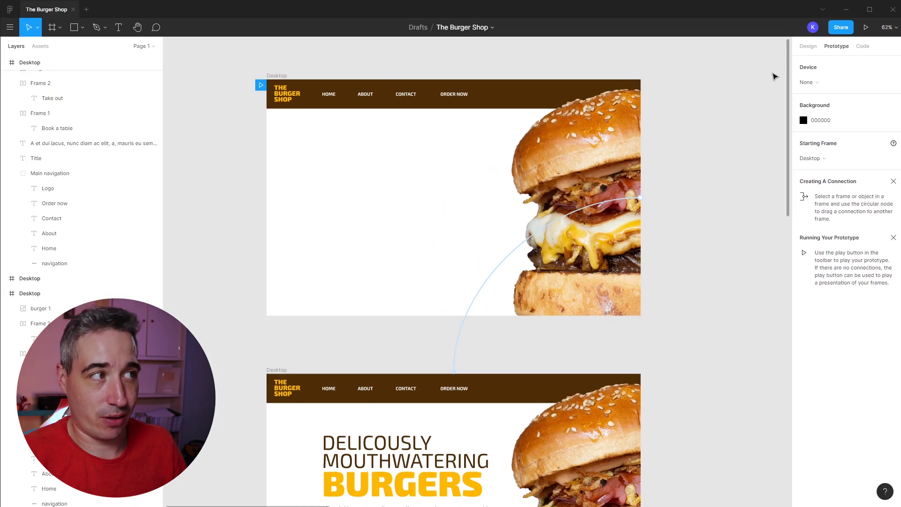
Preview the prototype, then move the hidden hero text and buttons left, partly off the frame.
click(866, 28)
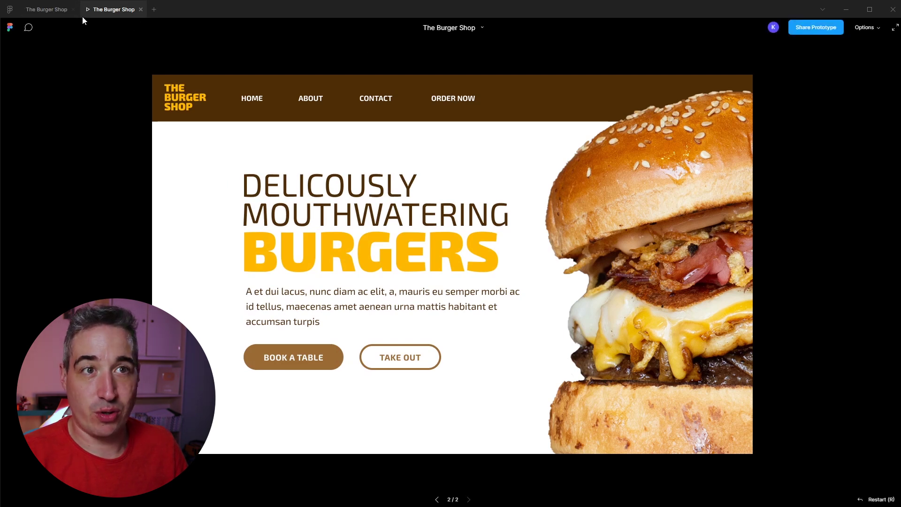
click(141, 10)
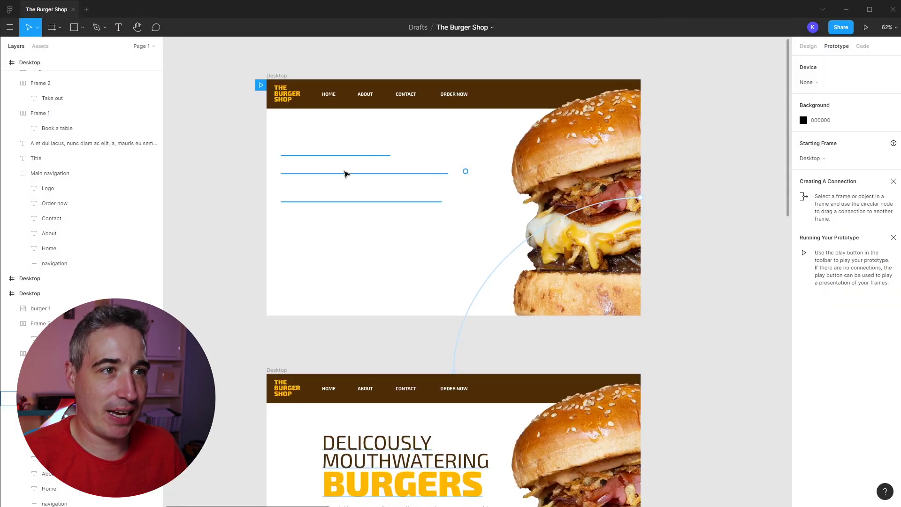
click(356, 158)
shift+click(310, 258)
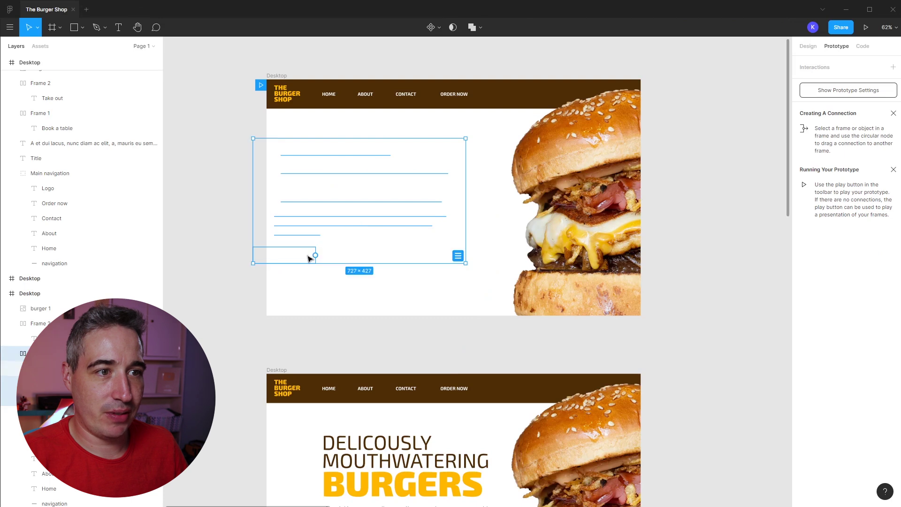
drag(360, 222, 329, 224)
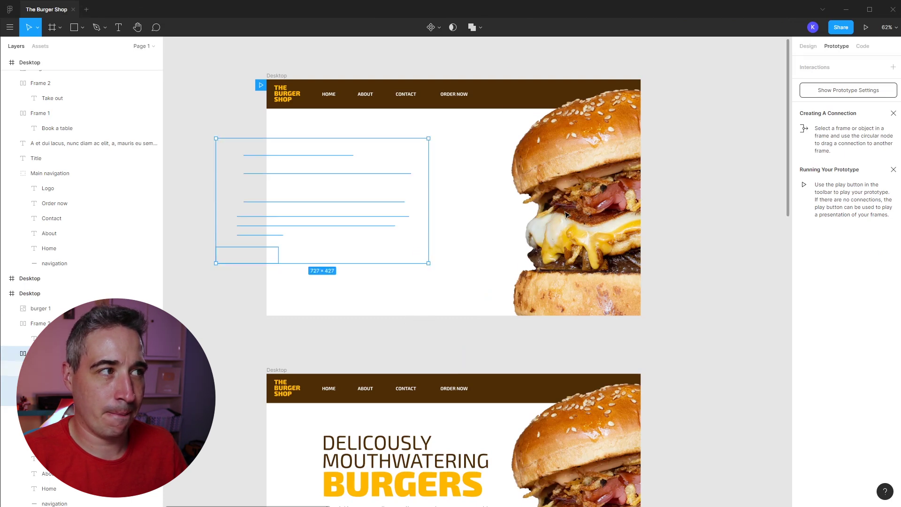
Reopen the transition's interaction details with the duration value selected.
click(277, 75)
drag(640, 197, 453, 375)
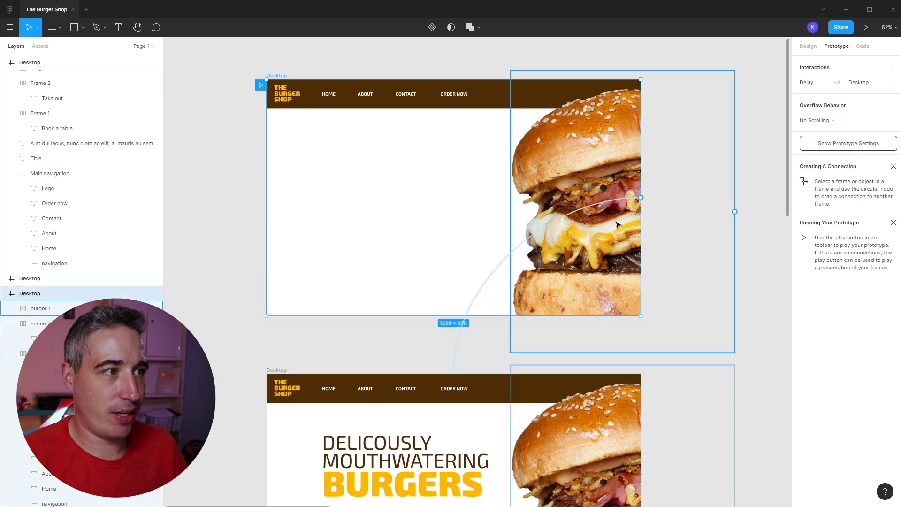
click(478, 304)
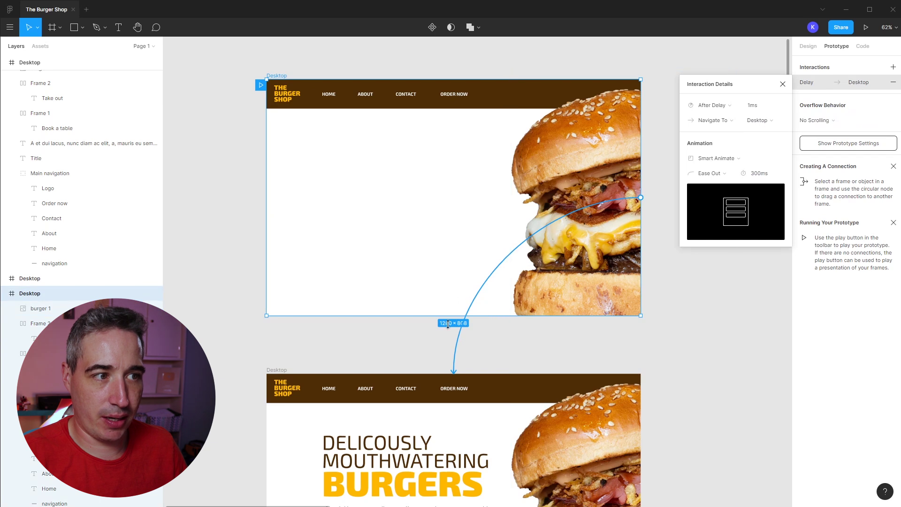
click(767, 176)
Change the transition duration to 500ms and preview the result.
text(500)
key(Return)
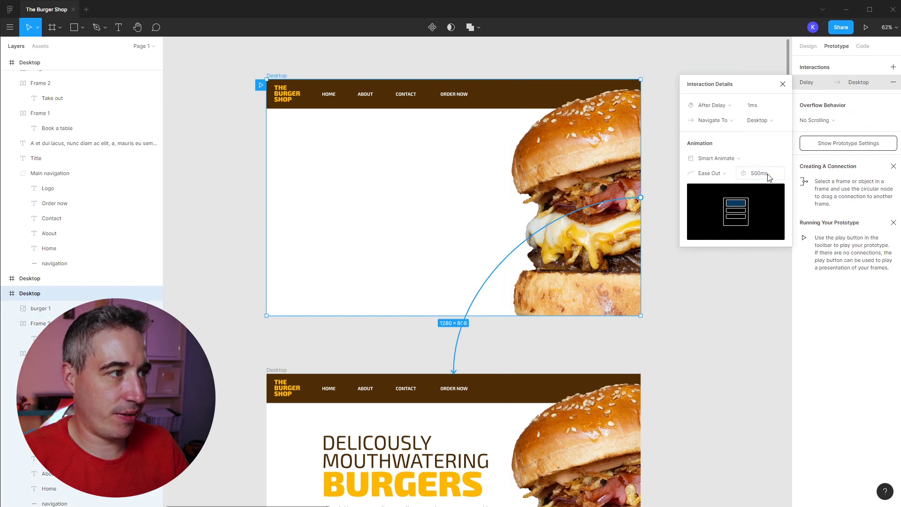
click(735, 71)
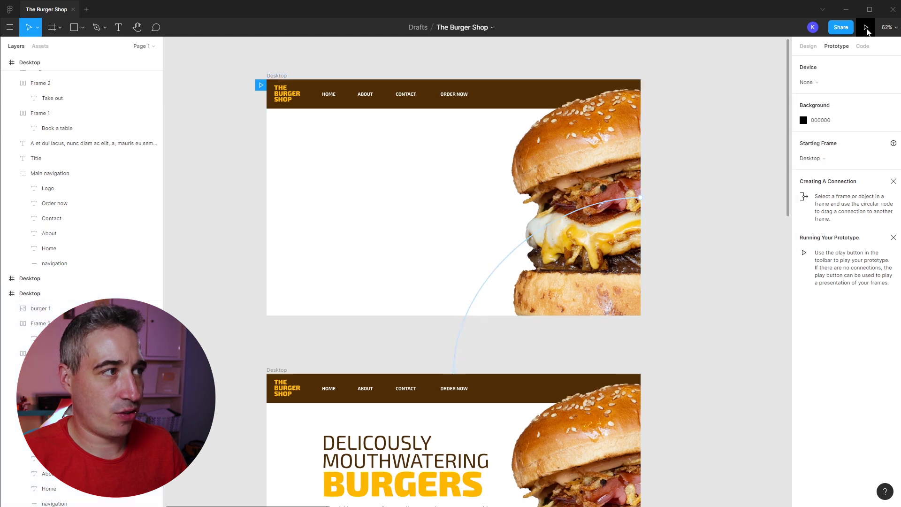
click(866, 27)
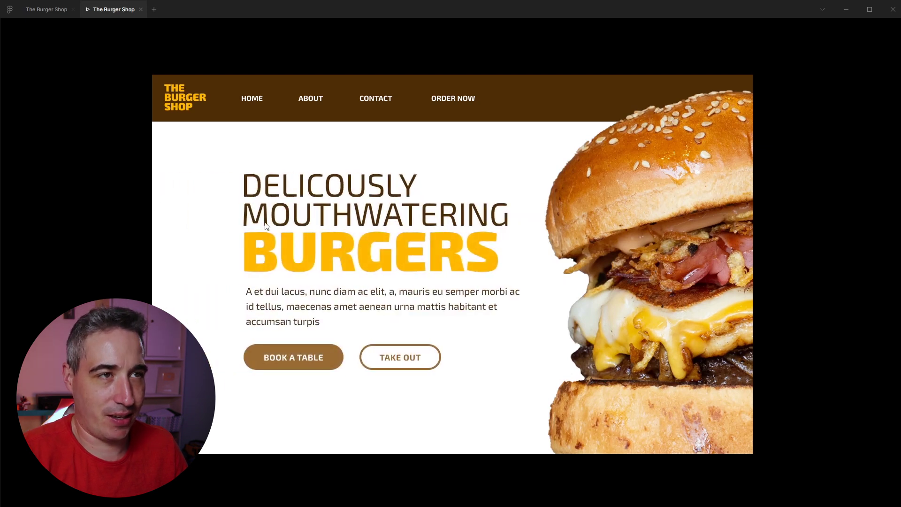
click(141, 9)
Move the hidden Take Out button further left and preview again.
drag(348, 258, 333, 261)
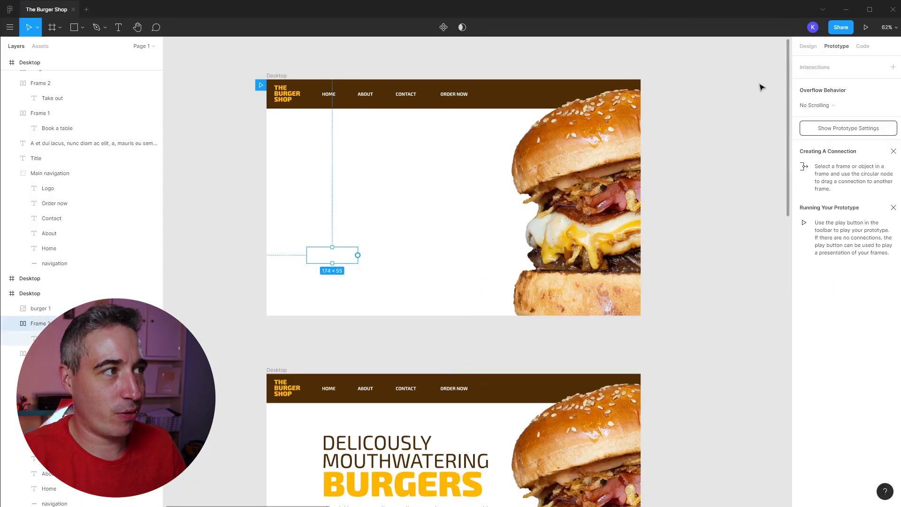
click(866, 27)
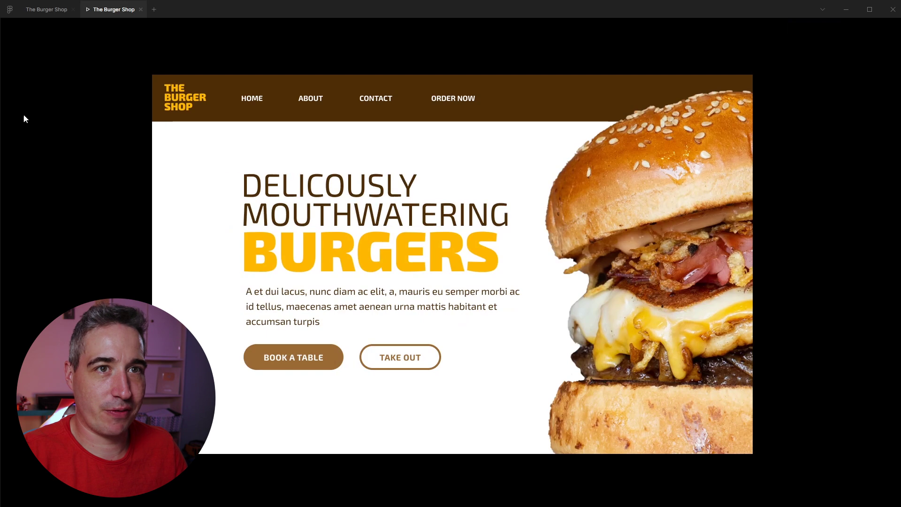
click(141, 9)
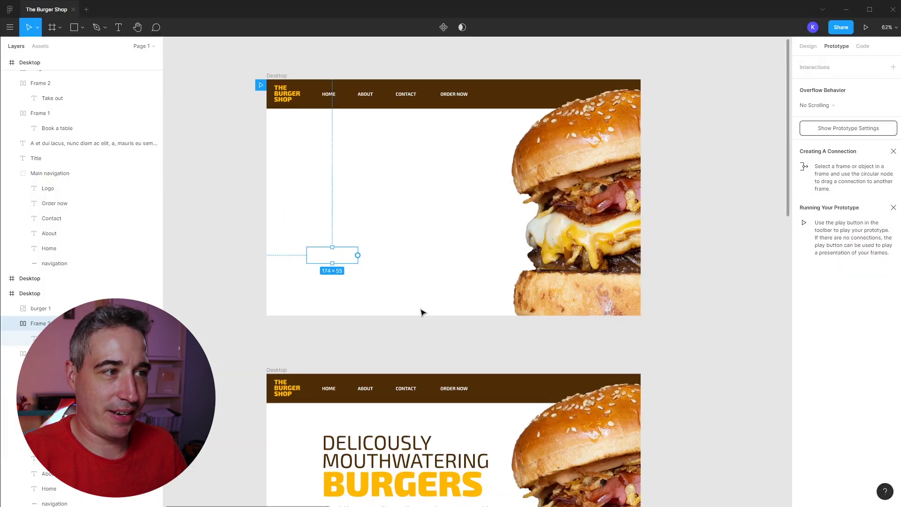
scroll(398, 295, down, 5)
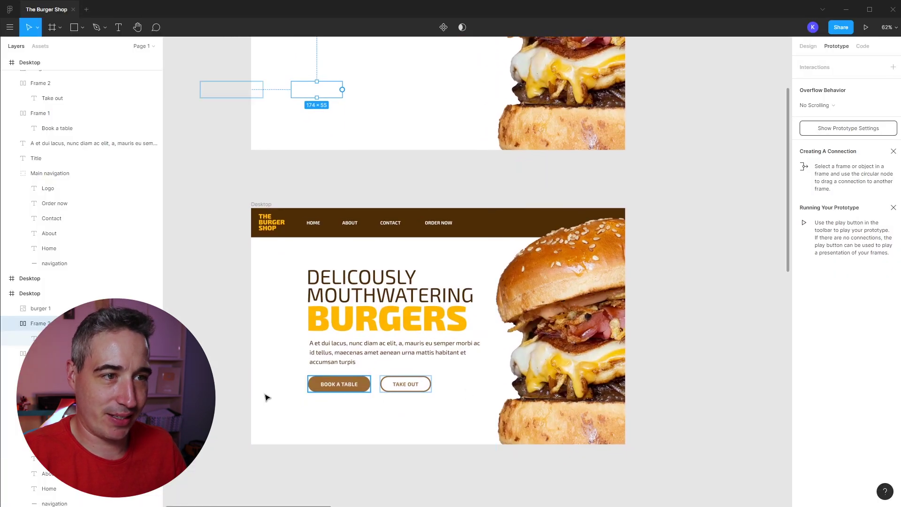
Select the Book a Table button in the second Desktop frame.
click(243, 396)
drag(243, 402, 276, 317)
drag(301, 345, 284, 253)
key(minus)
key(minus)
drag(430, 321, 364, 331)
key(z)
drag(272, 298, 442, 488)
click(376, 392)
scroll(387, 248, up, 3)
scroll(387, 248, down, 4)
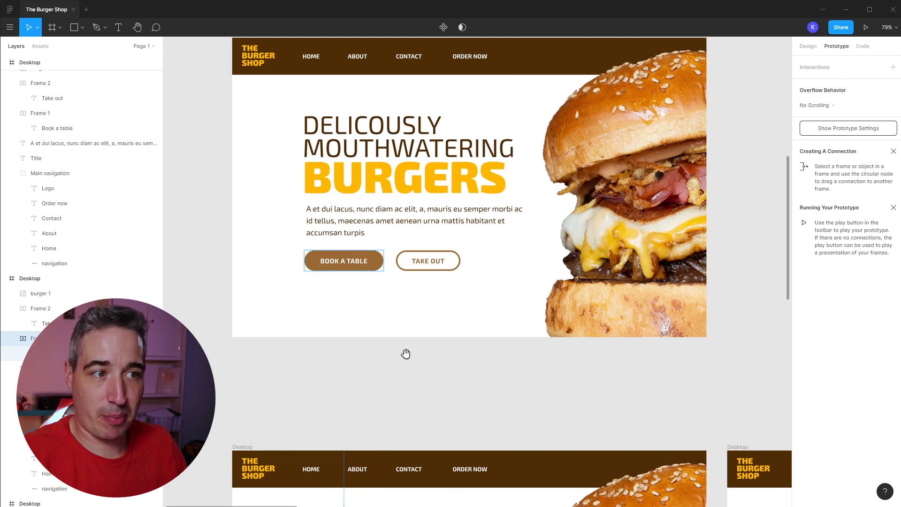
drag(462, 396, 462, 134)
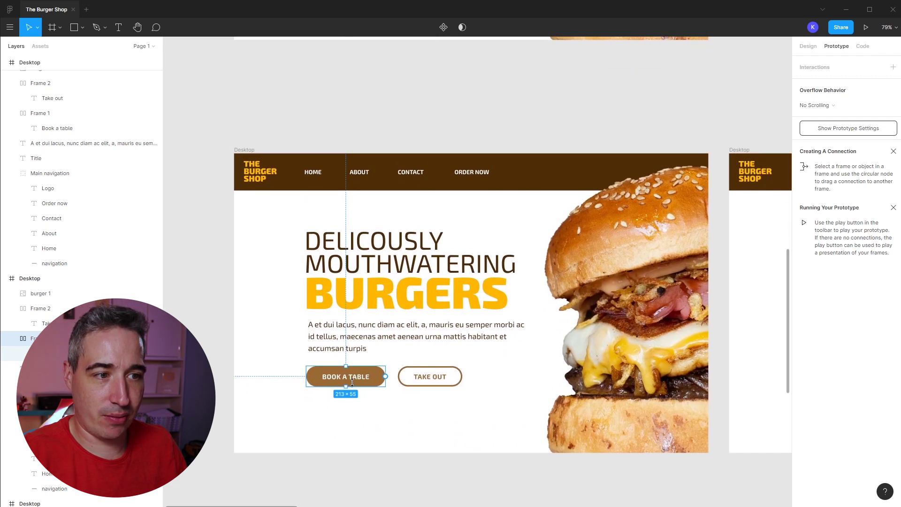
Fill Book a Table with the yellow Accent Colour style and make its text Dark Brown.
click(808, 46)
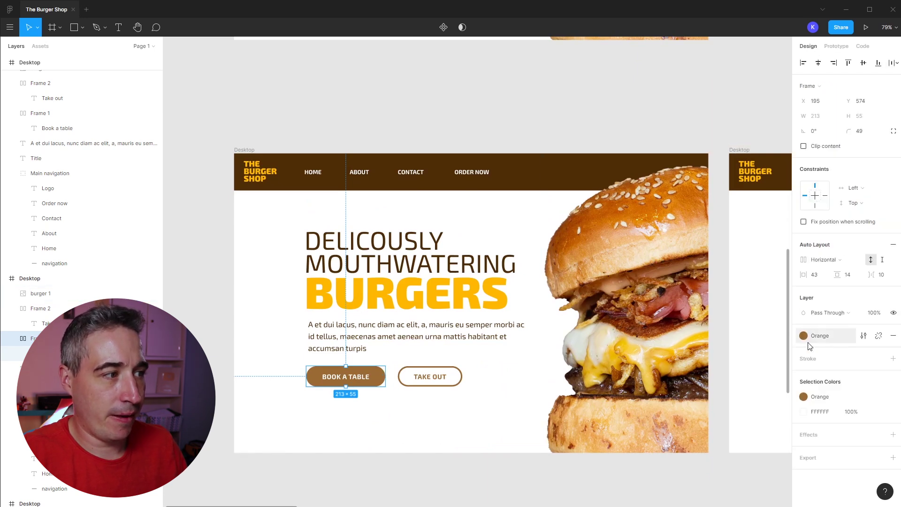
click(803, 338)
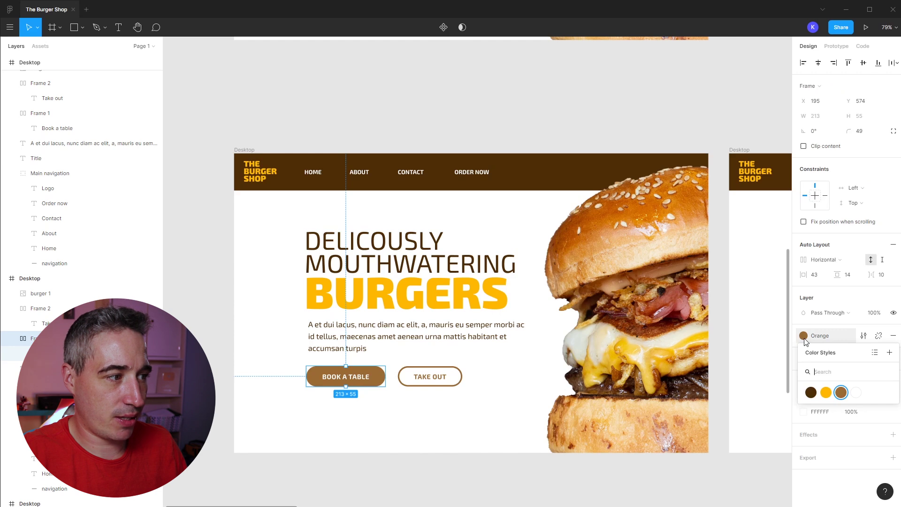
click(827, 393)
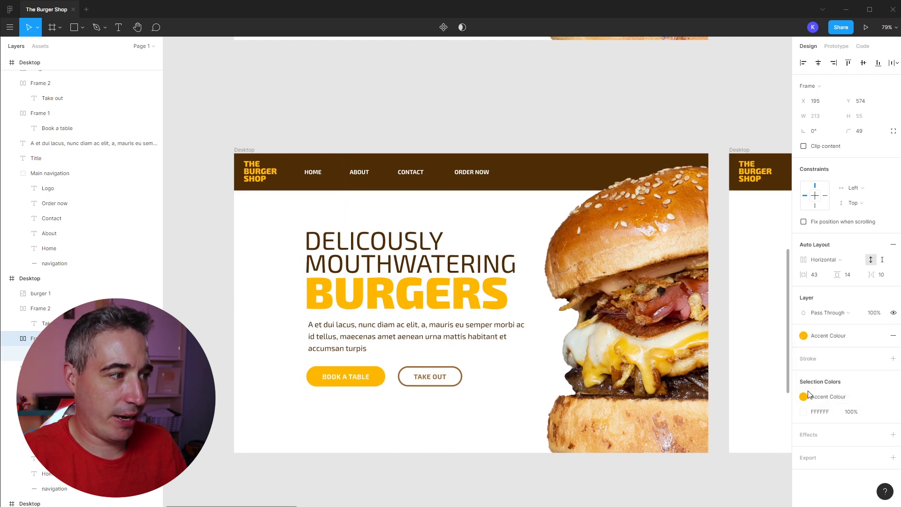
click(804, 411)
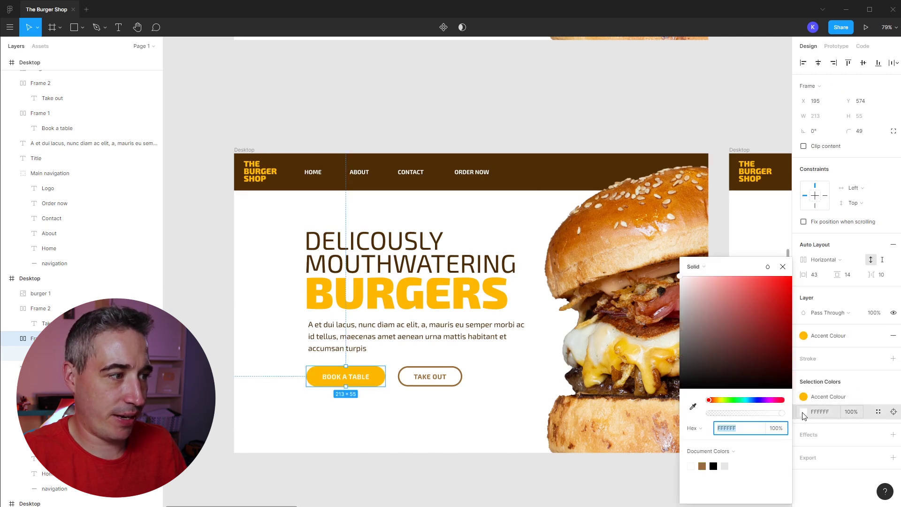
click(877, 412)
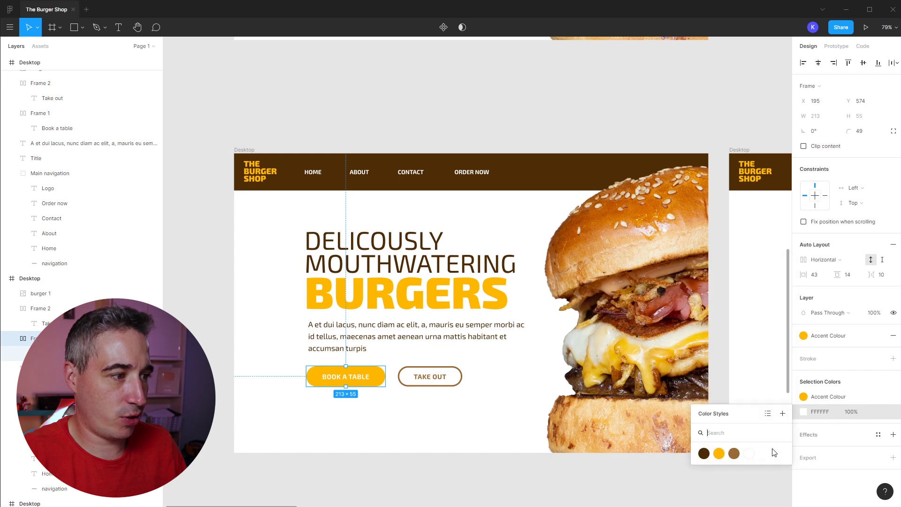
click(734, 454)
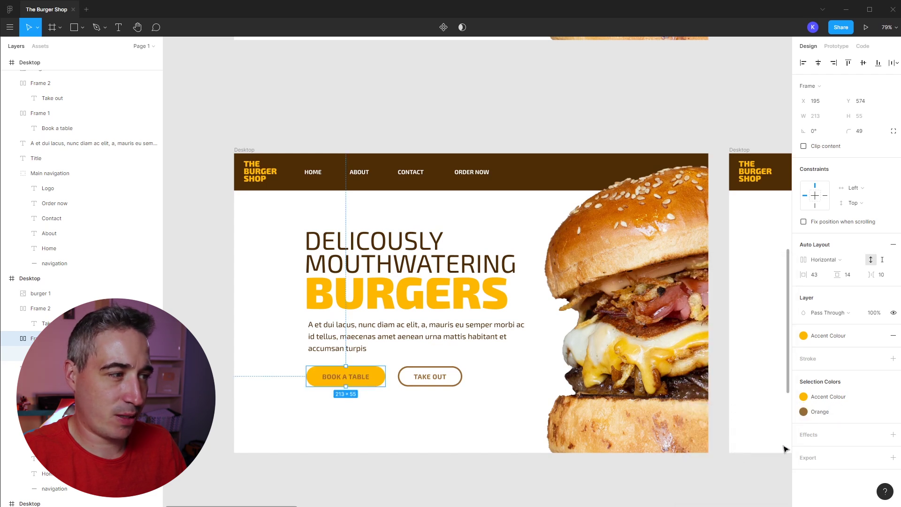
click(817, 413)
click(707, 455)
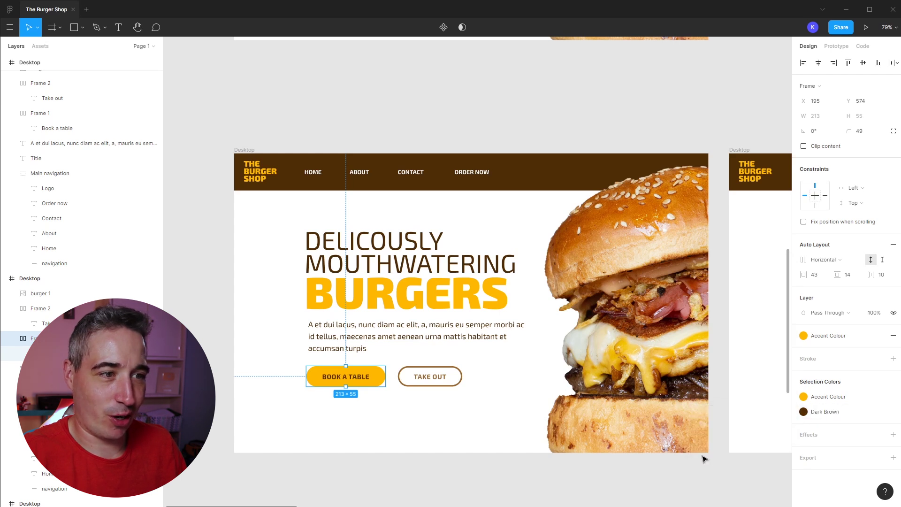
click(430, 443)
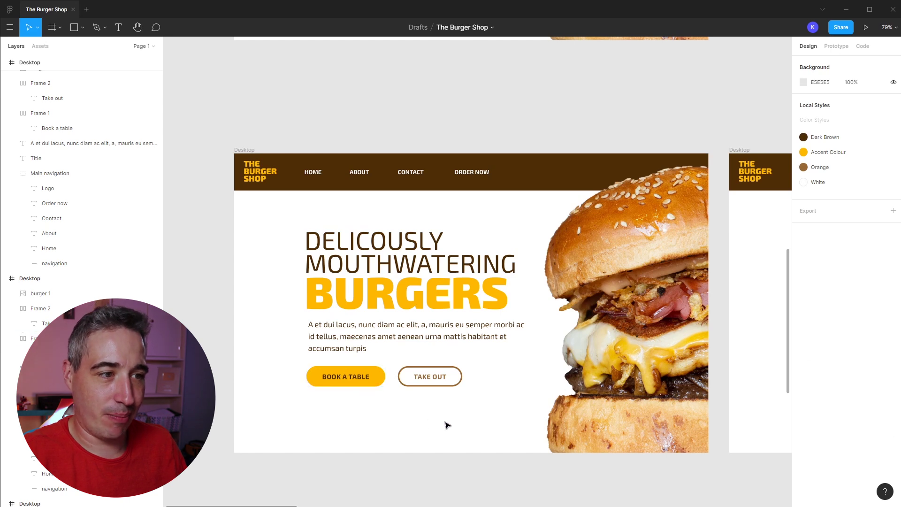
scroll(446, 425, up, 5)
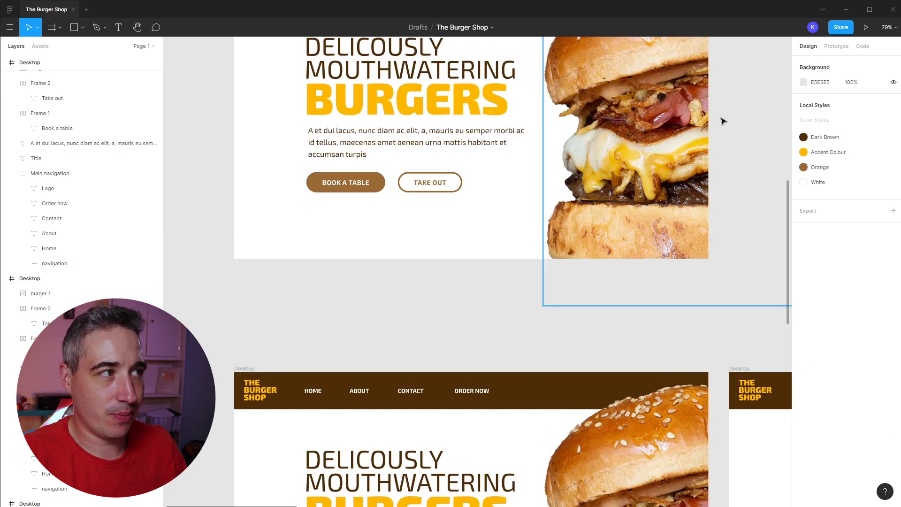
Link the Book a Table button to the lower Desktop frame.
click(835, 46)
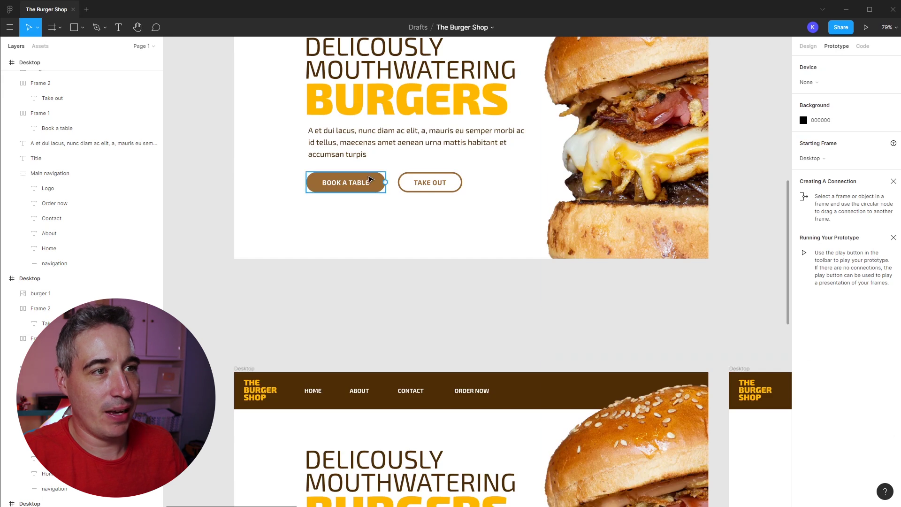
scroll(537, 167, up, 2)
click(244, 48)
click(358, 281)
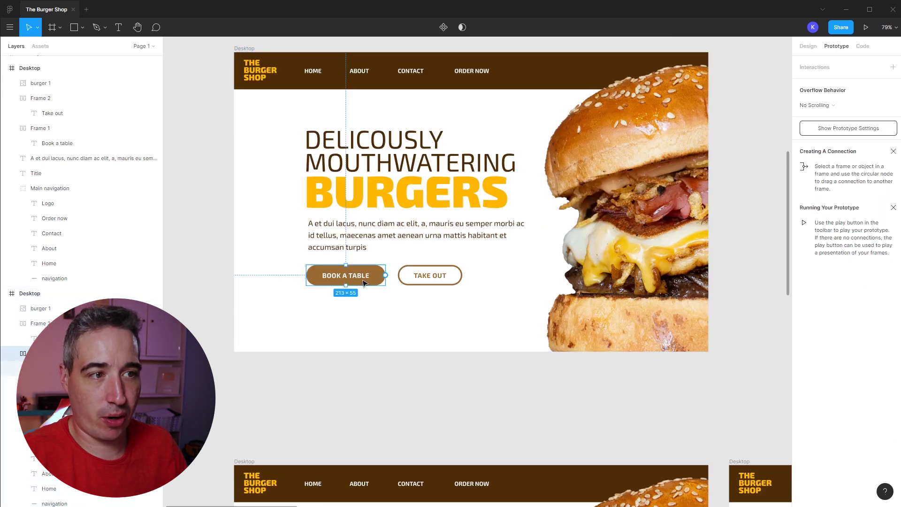
scroll(413, 298, down, 2)
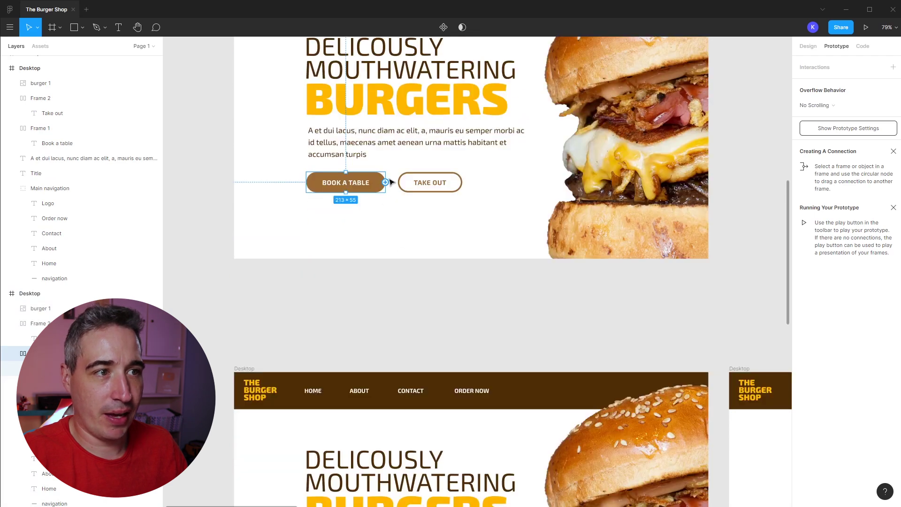
drag(386, 182, 431, 378)
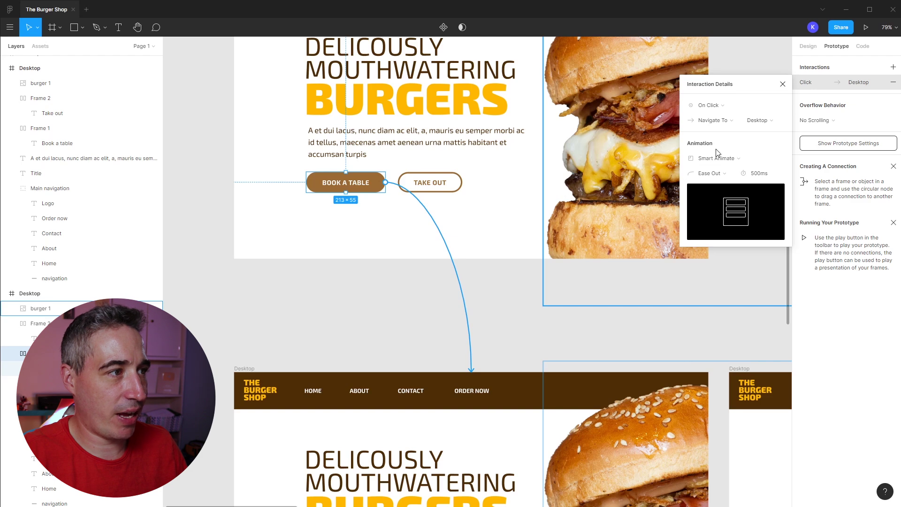
Set the interaction to While Hovering with a 250ms duration, then preview the prototype.
click(757, 174)
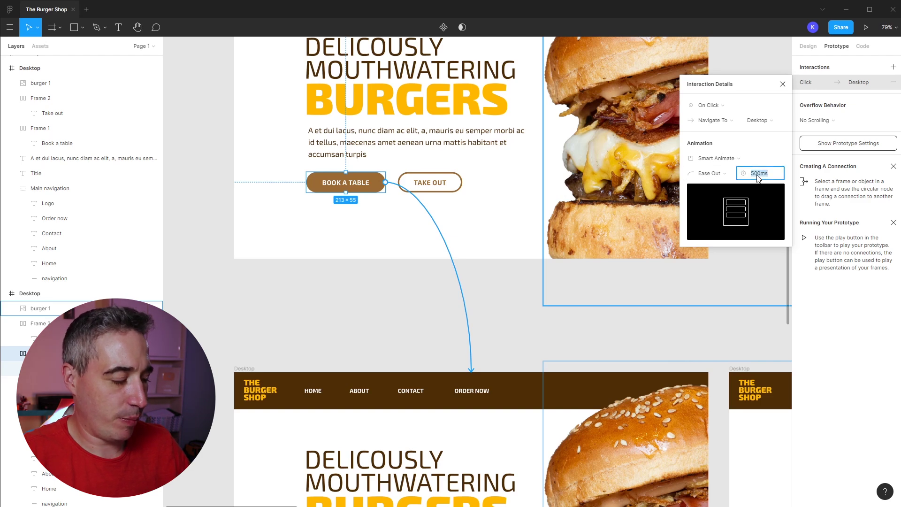
text(250)
key(Return)
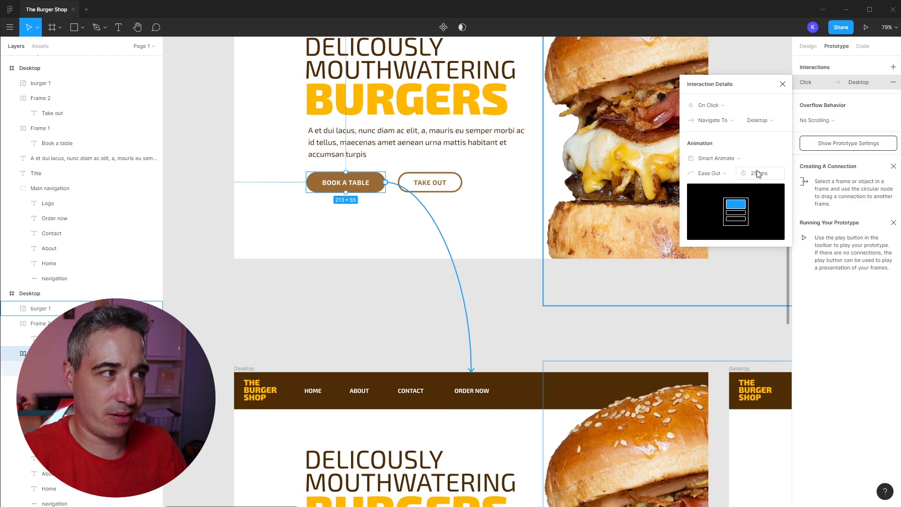
click(713, 108)
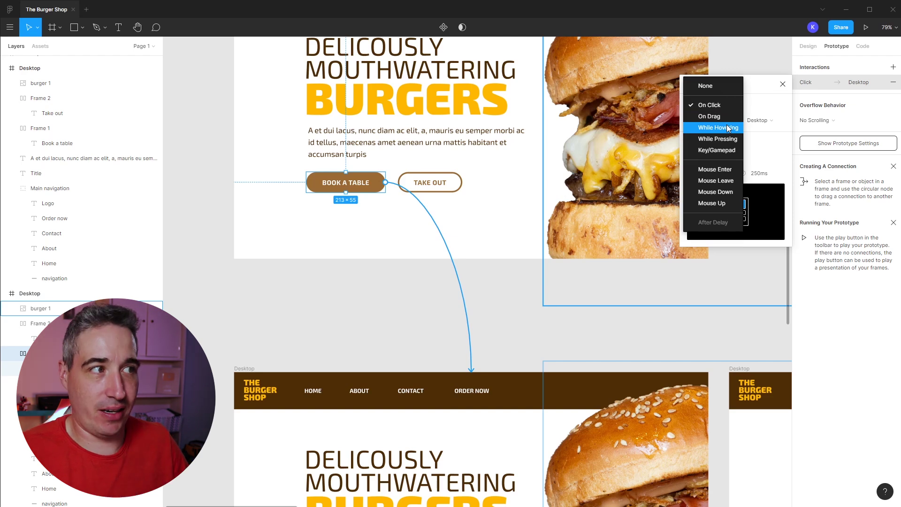
click(727, 128)
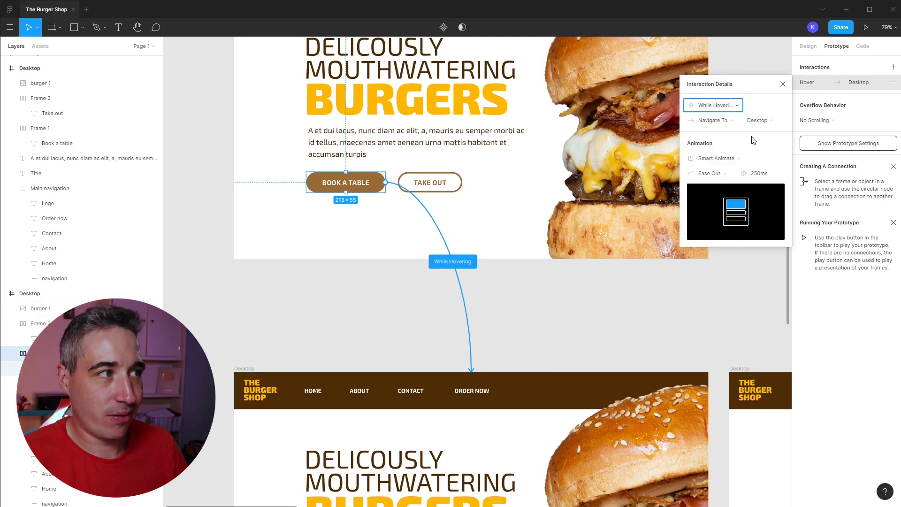
click(784, 84)
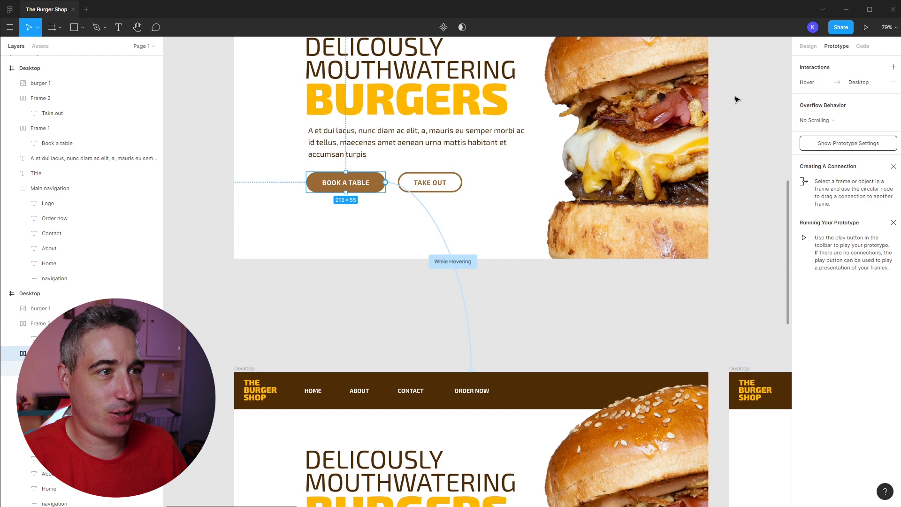
scroll(735, 99, up, 3)
click(866, 27)
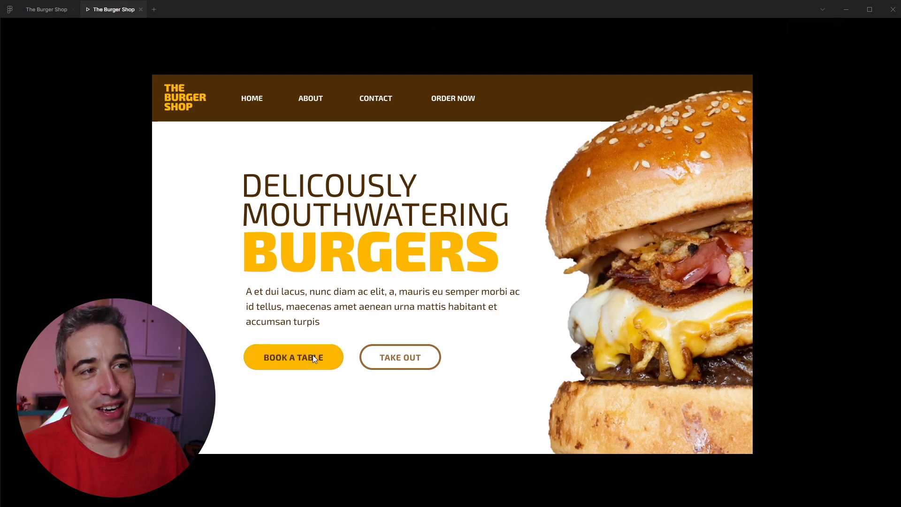
Exit the preview and pan to the second row of Desktop frames.
click(141, 9)
scroll(643, 429, down, 8)
scroll(557, 276, right, 6)
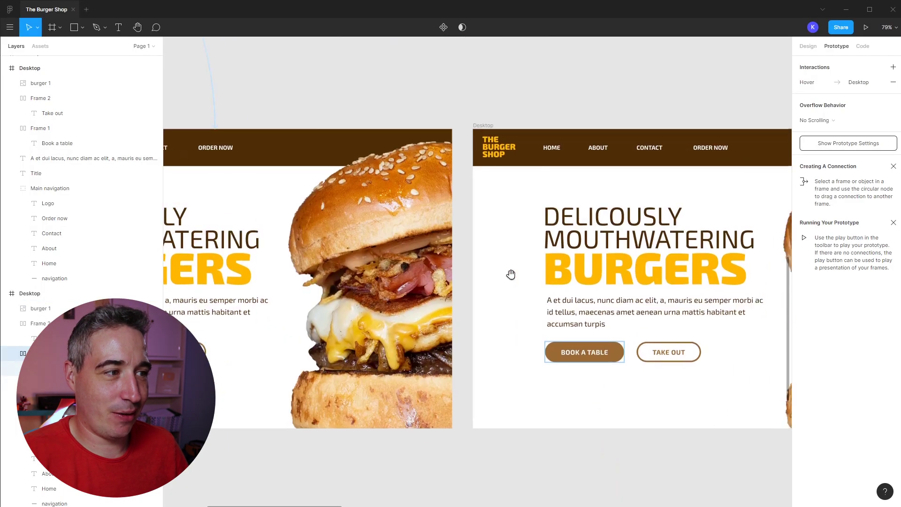
Give the TAKE OUT button an Accent Colour border and Accent Colour fill.
click(575, 355)
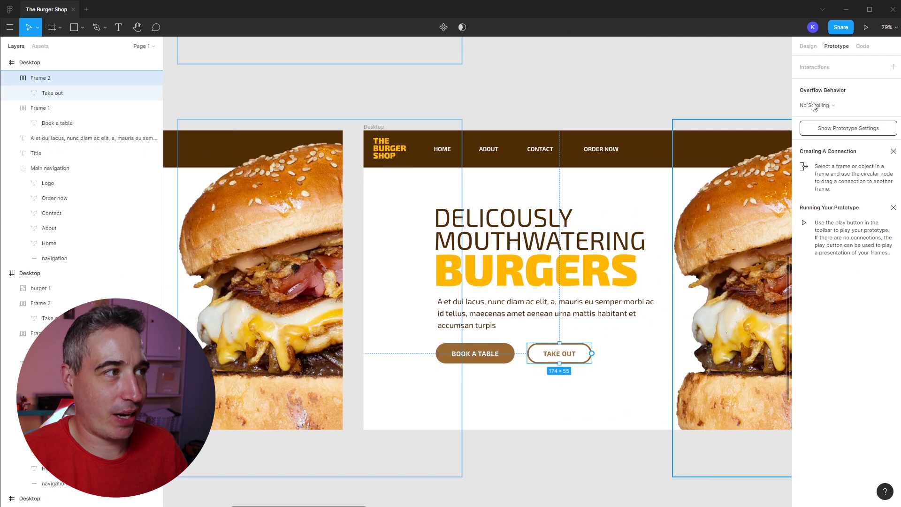
click(808, 46)
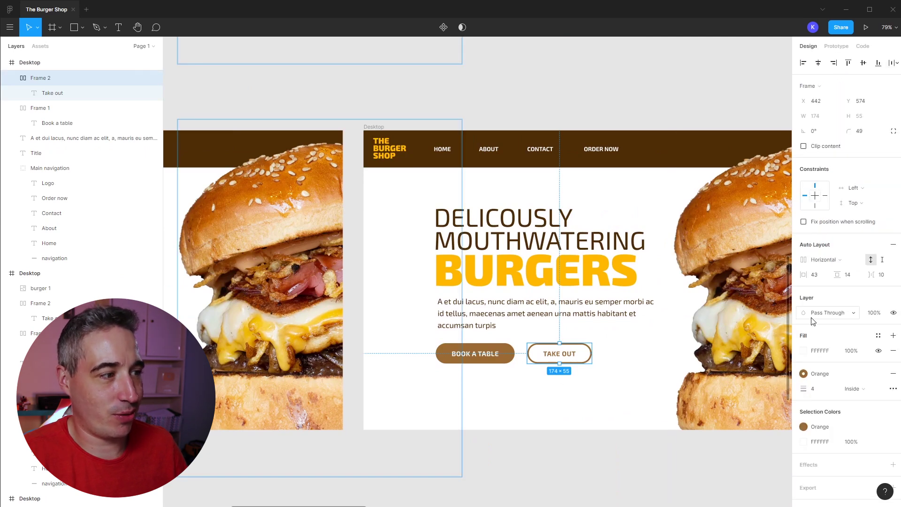
click(803, 374)
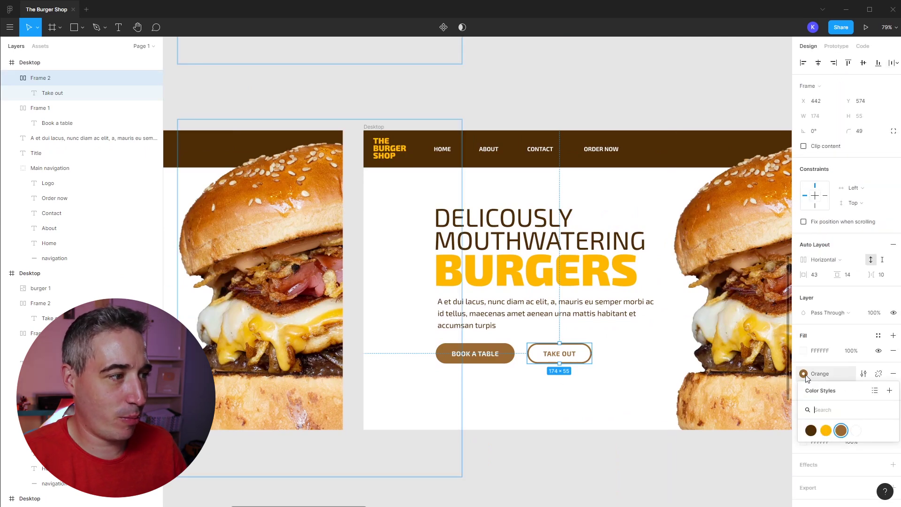
click(826, 429)
click(803, 442)
click(717, 481)
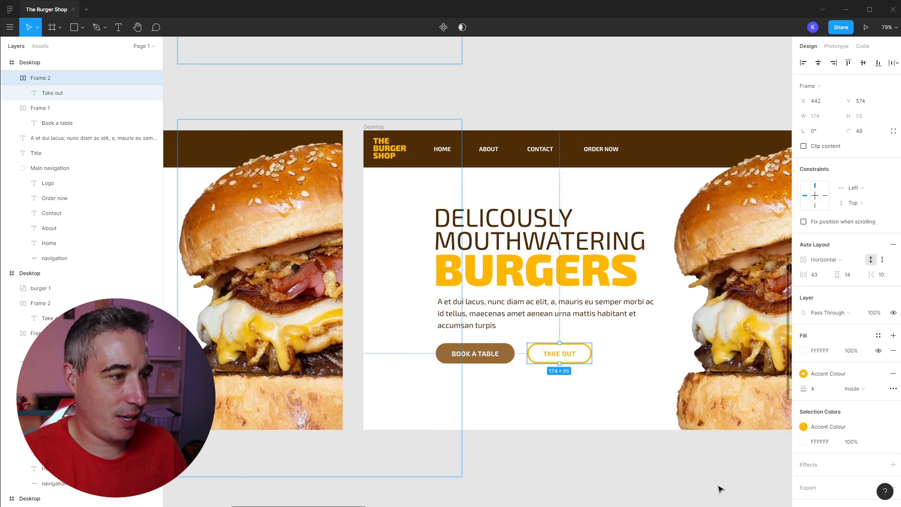
click(803, 441)
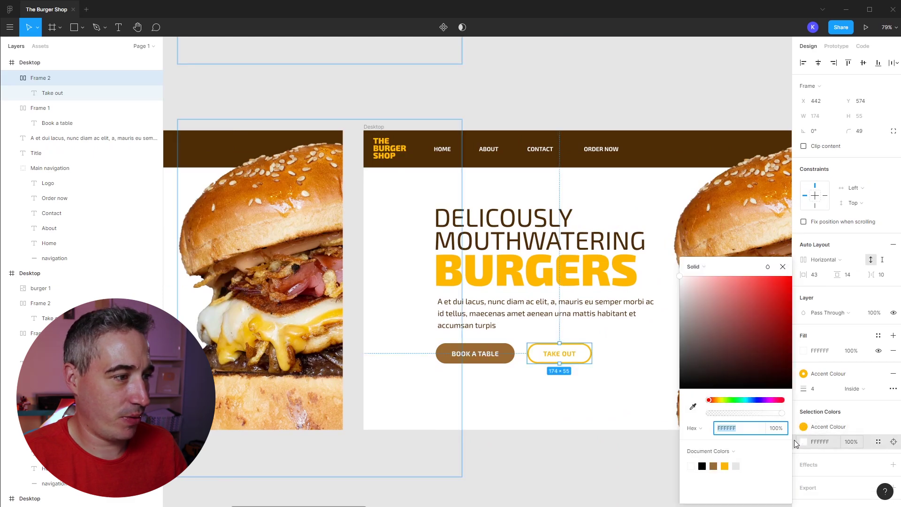
click(878, 442)
click(718, 484)
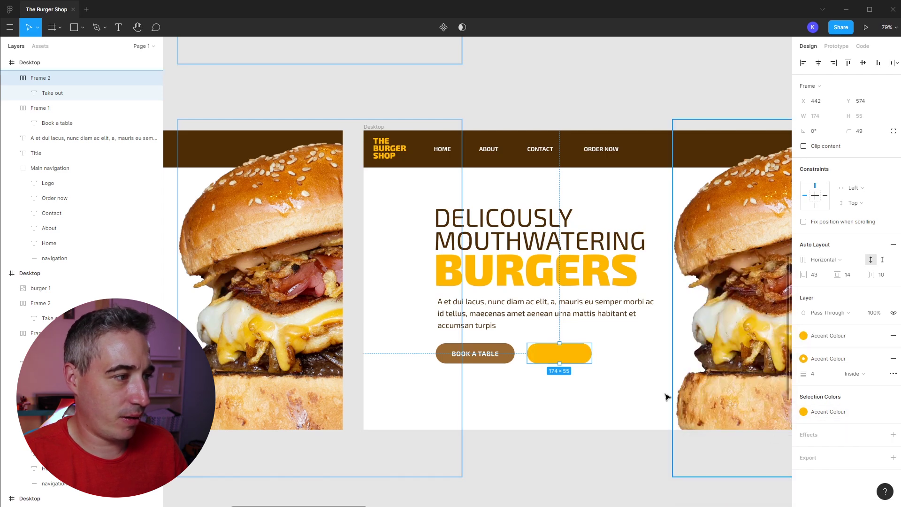
Set the TAKE OUT label text colour to Dark Brown.
double_click(565, 355)
click(804, 278)
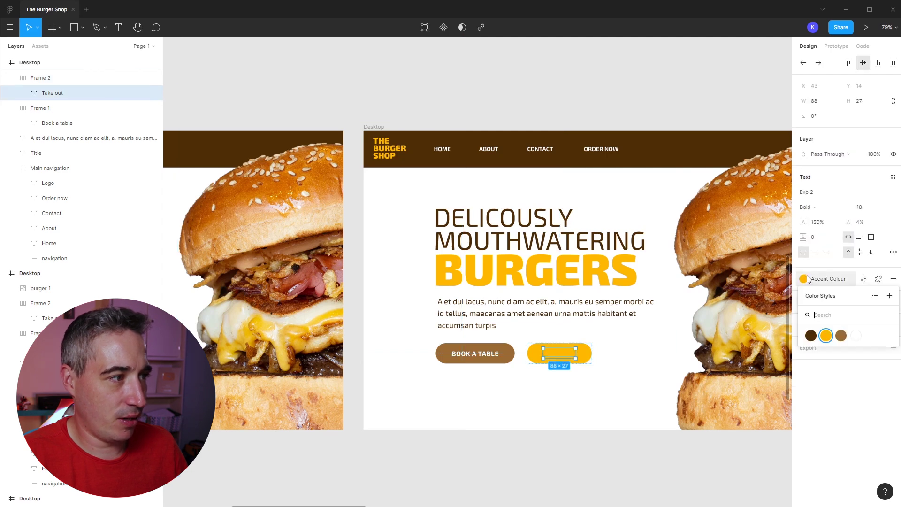
click(856, 336)
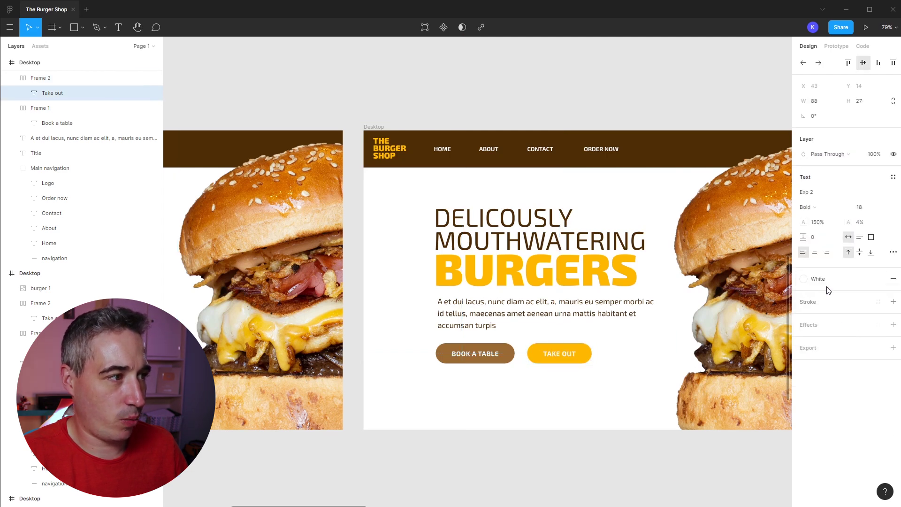
click(804, 279)
click(810, 336)
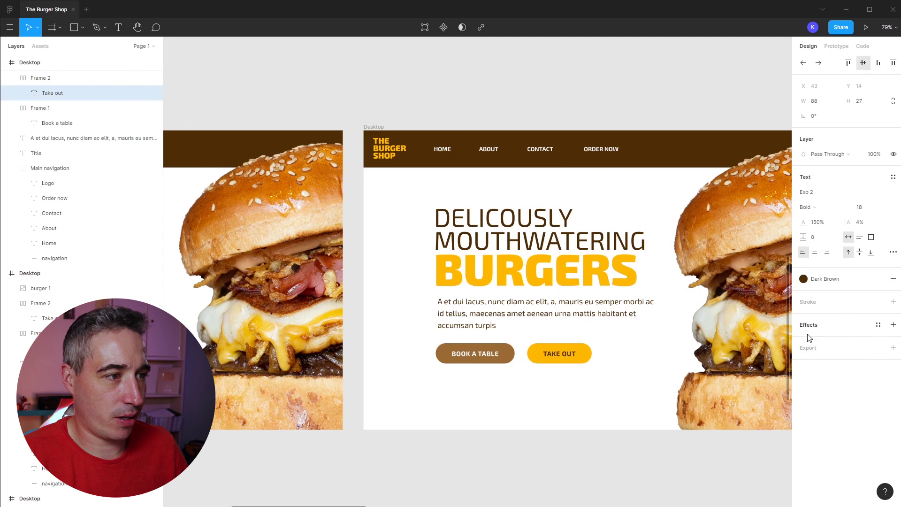
click(553, 438)
scroll(463, 244, up, 4)
scroll(463, 243, left, 4)
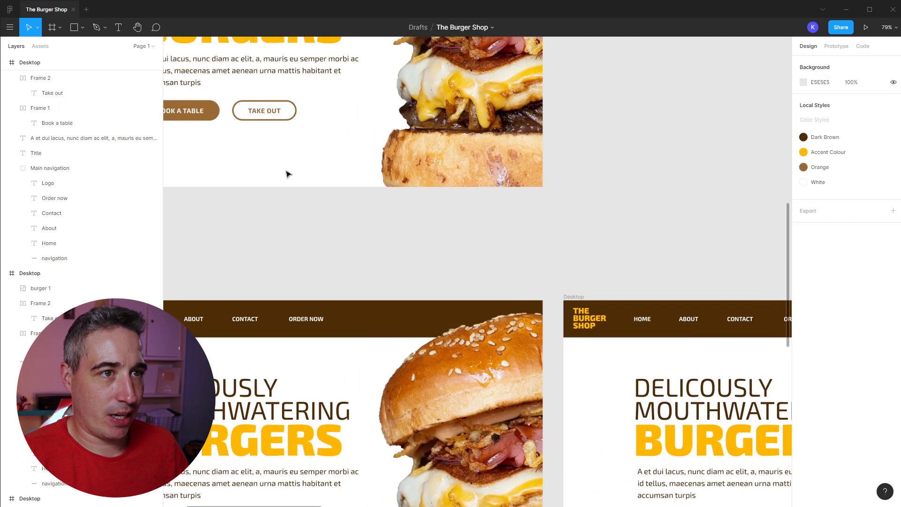
Link TAKE OUT to the right-hand Desktop frame with a While Hovering trigger.
click(275, 118)
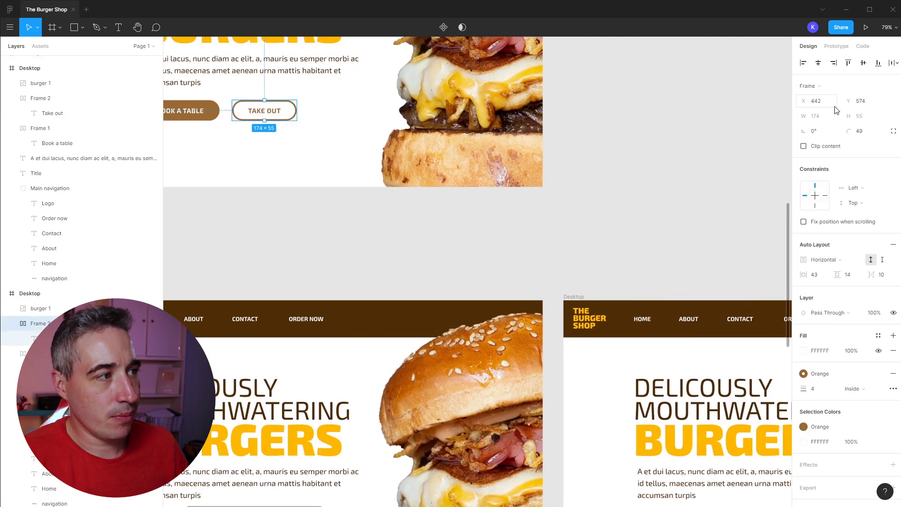
click(837, 46)
drag(297, 110, 694, 321)
scroll(621, 255, right, 5)
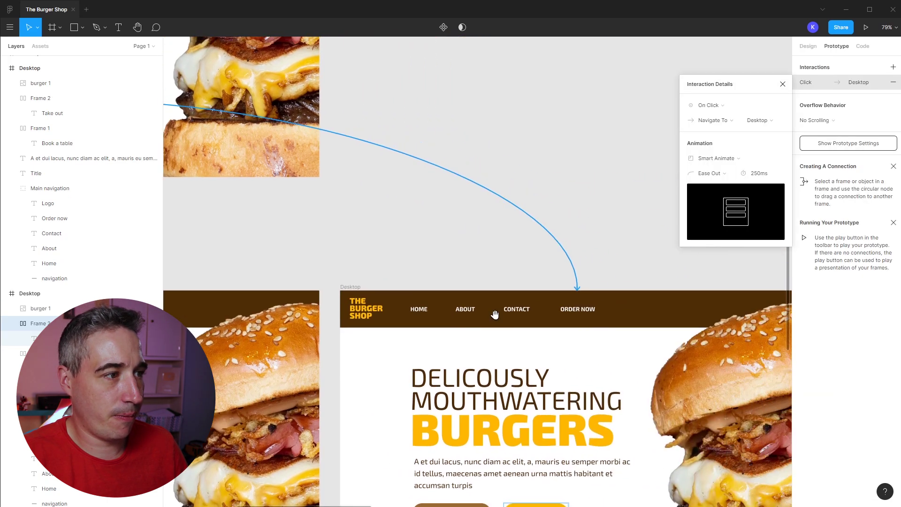
click(711, 106)
click(715, 128)
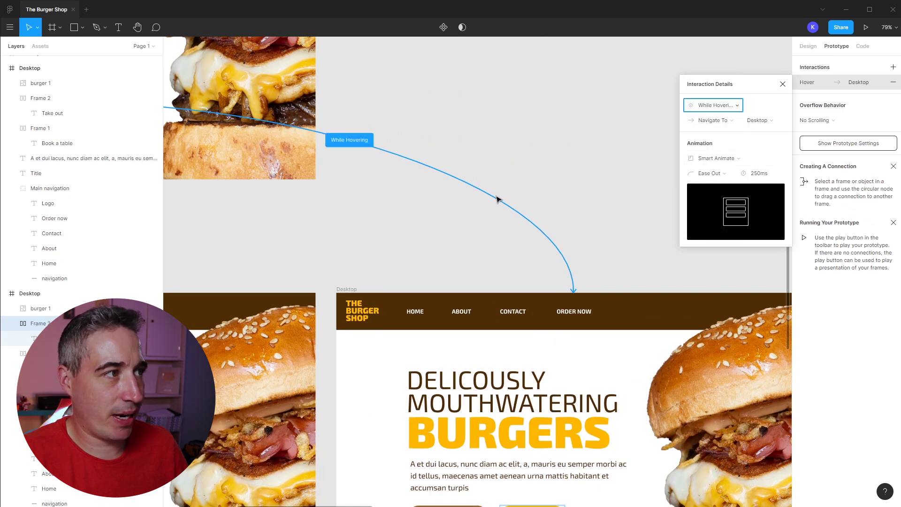
click(488, 215)
Launch the prototype preview.
scroll(262, 177, up, 5)
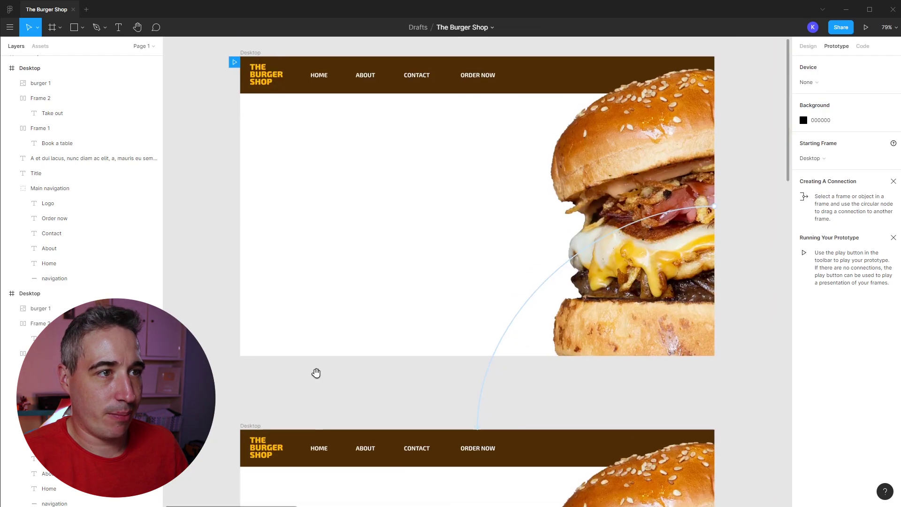
click(332, 245)
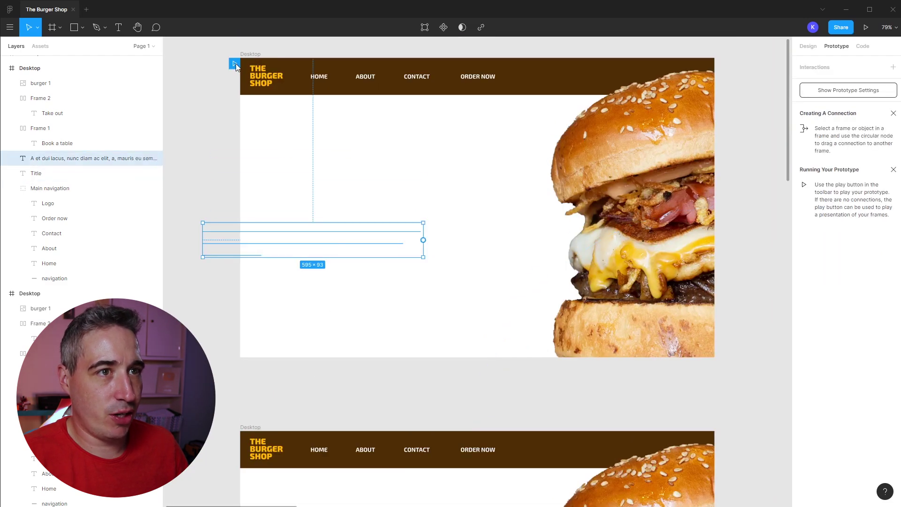
click(867, 29)
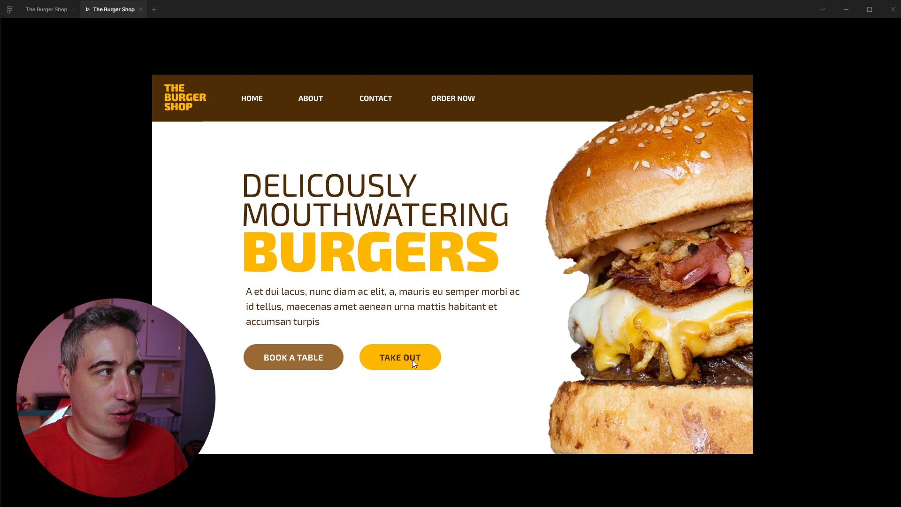
Close the prototype preview after confirming TAKE OUT turns yellow on hover.
click(141, 10)
Apply the Accent Colour fill style to the Home nav link text.
key(minus)
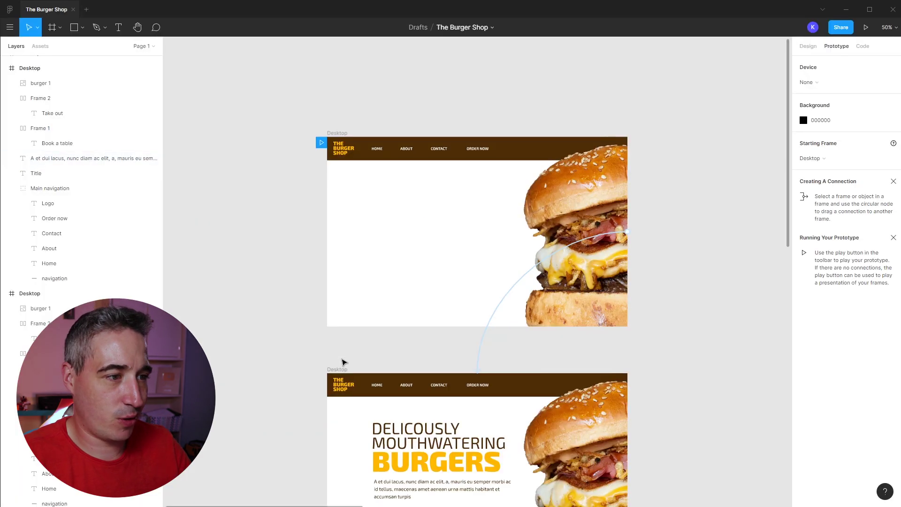
scroll(446, 280, down, 5)
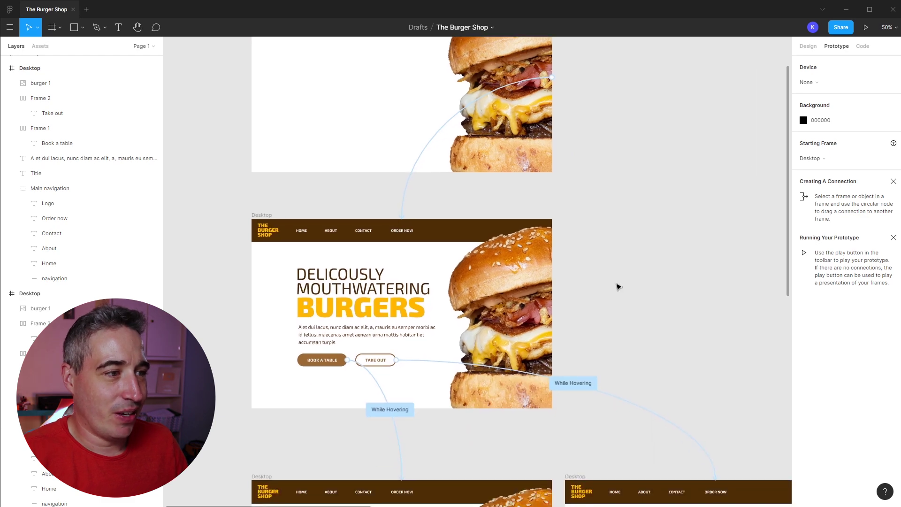
drag(617, 338, 616, 287)
drag(653, 335, 622, 209)
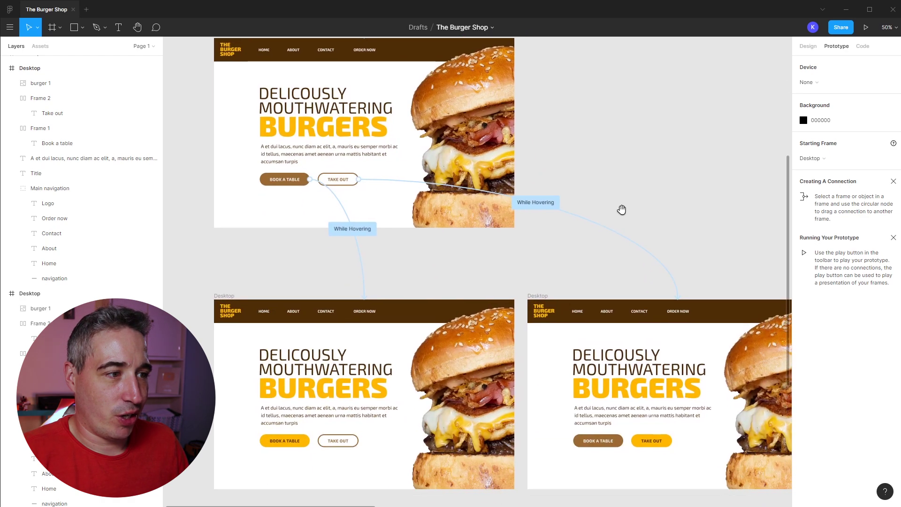
scroll(621, 209, down, 7)
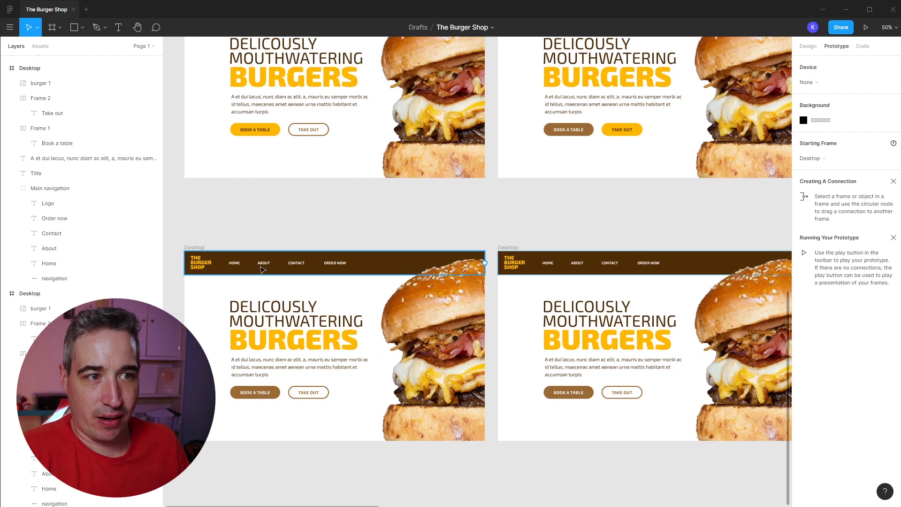
double_click(236, 264)
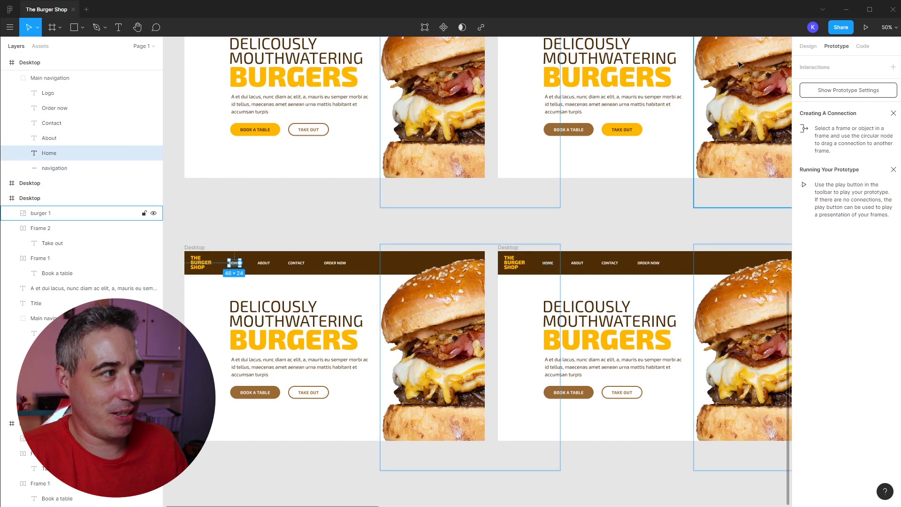
click(809, 46)
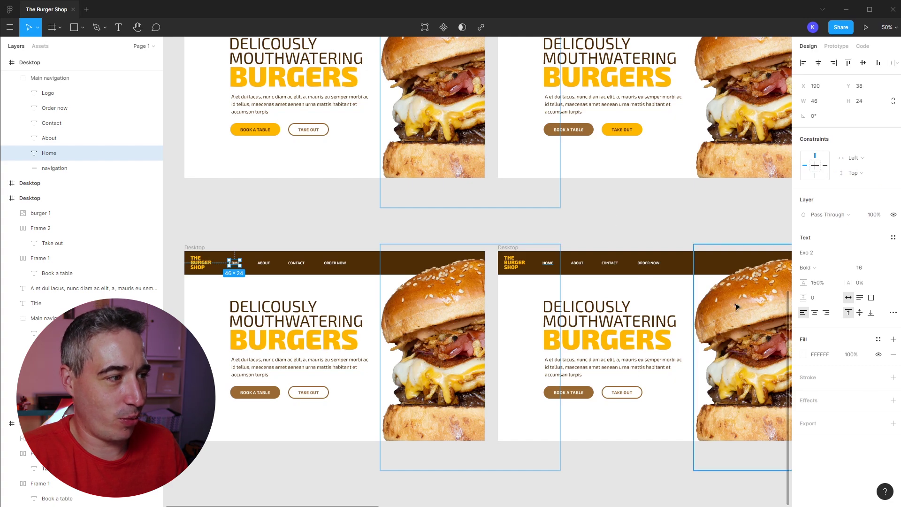
click(805, 359)
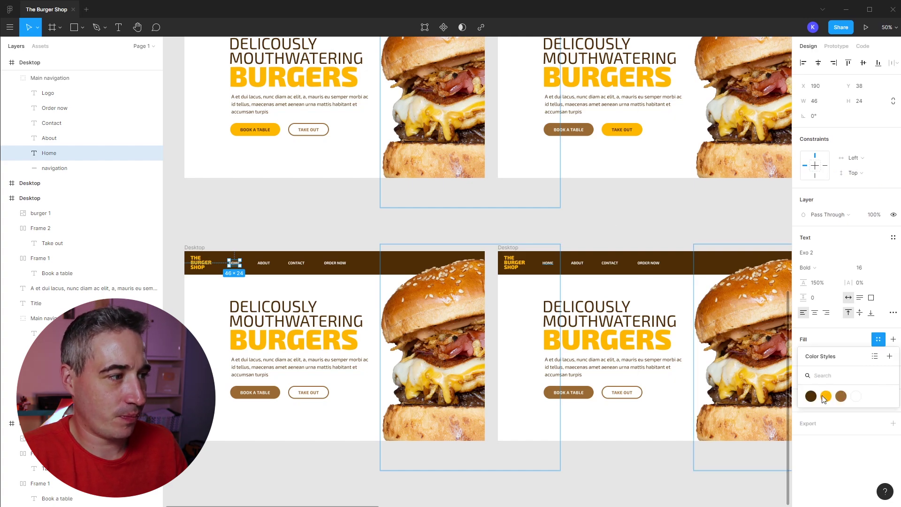
click(824, 394)
scroll(440, 245, right, 3)
key(Escape)
key(Escape)
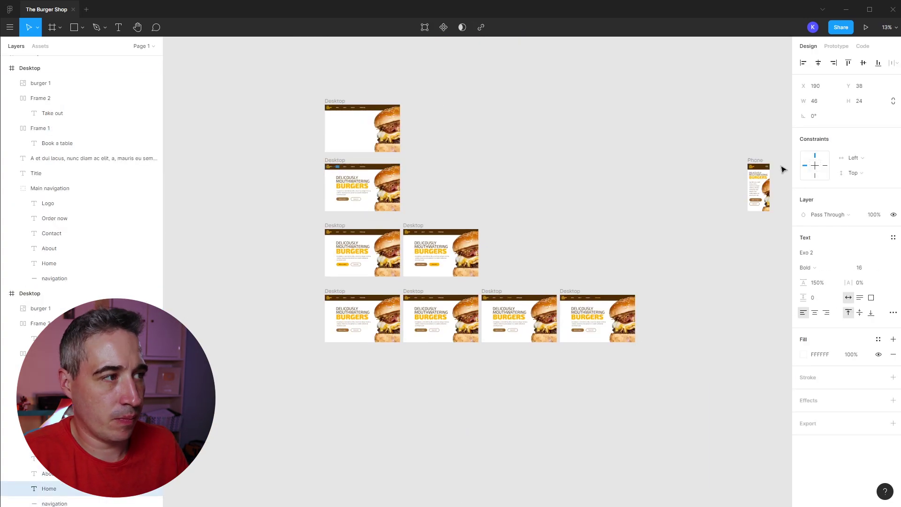
Review the hover connections, select the first Desktop frame and play the prototype.
drag(346, 167, 441, 293)
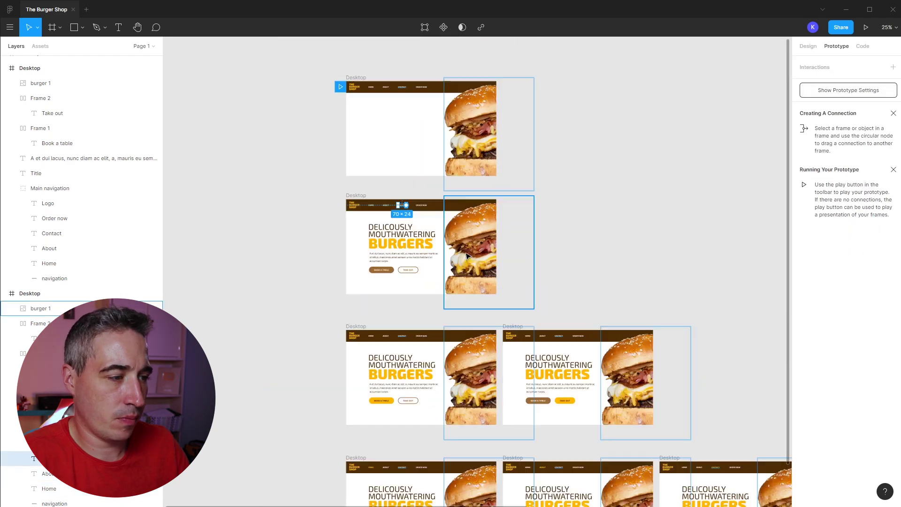
key(Escape)
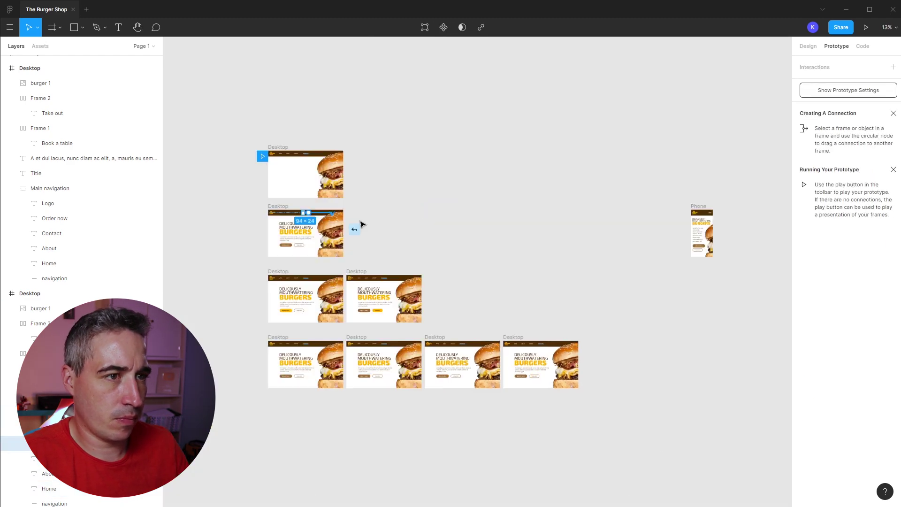
key(Escape)
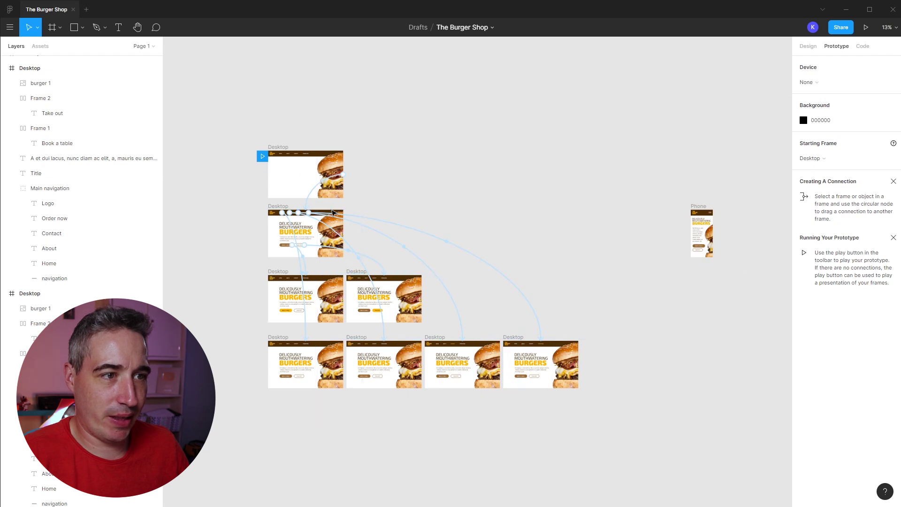
click(297, 164)
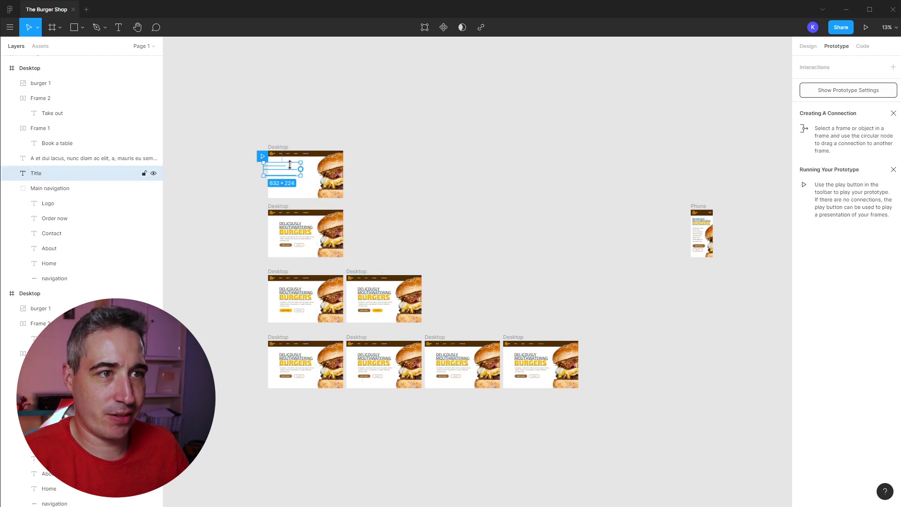
click(866, 27)
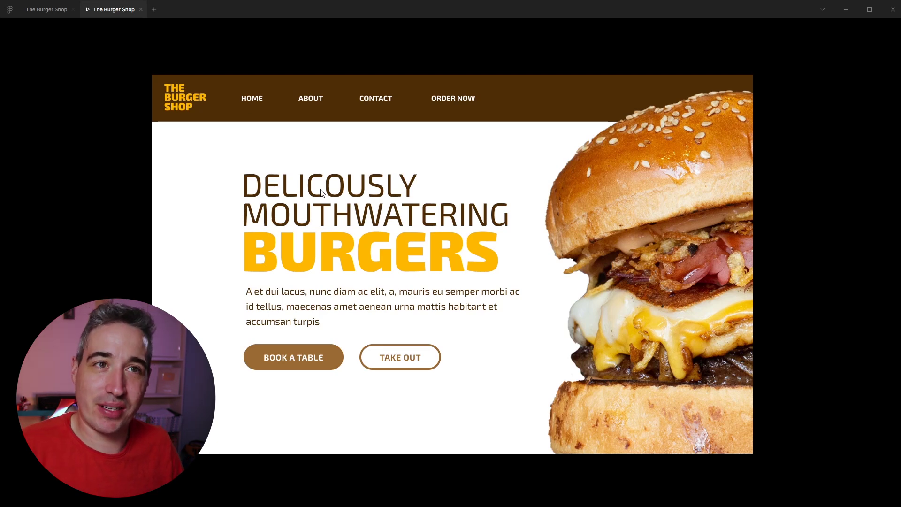
Close the desktop prototype presentation and return to the editor canvas.
click(141, 9)
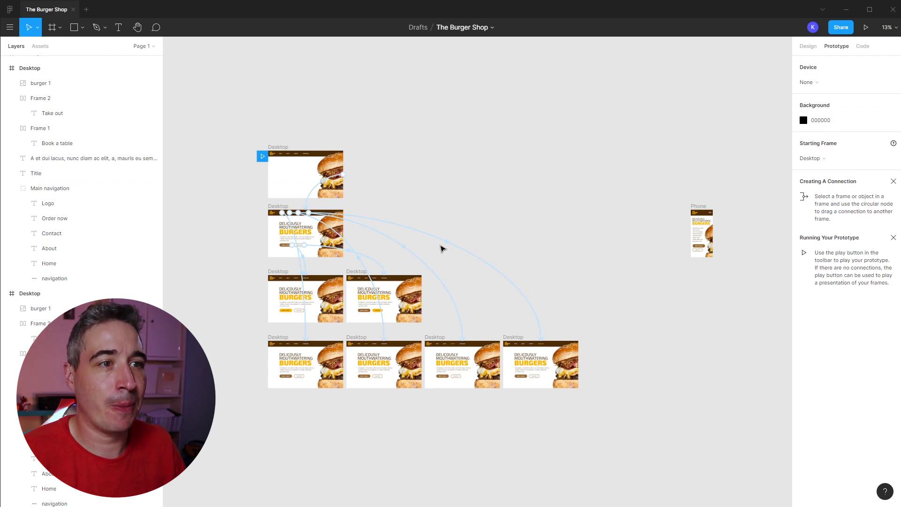
Duplicate the second Desktop frame, inspect the copy's connections, then delete it.
drag(454, 199, 519, 155)
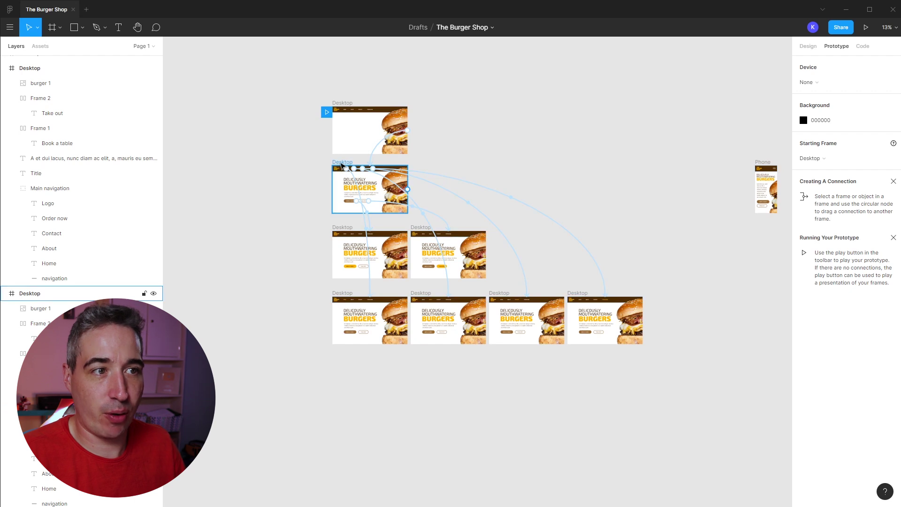
drag(342, 164, 205, 424)
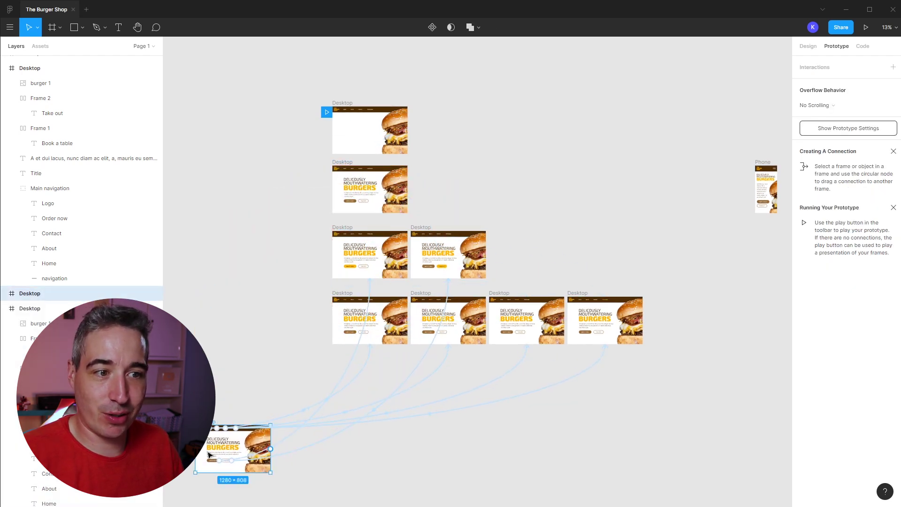
drag(380, 443, 328, 398)
click(330, 397)
key(Escape)
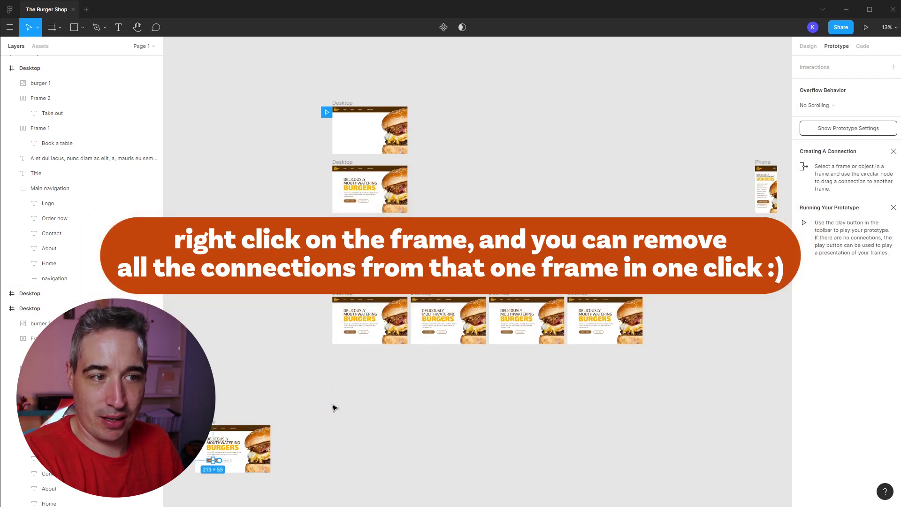
click(235, 450)
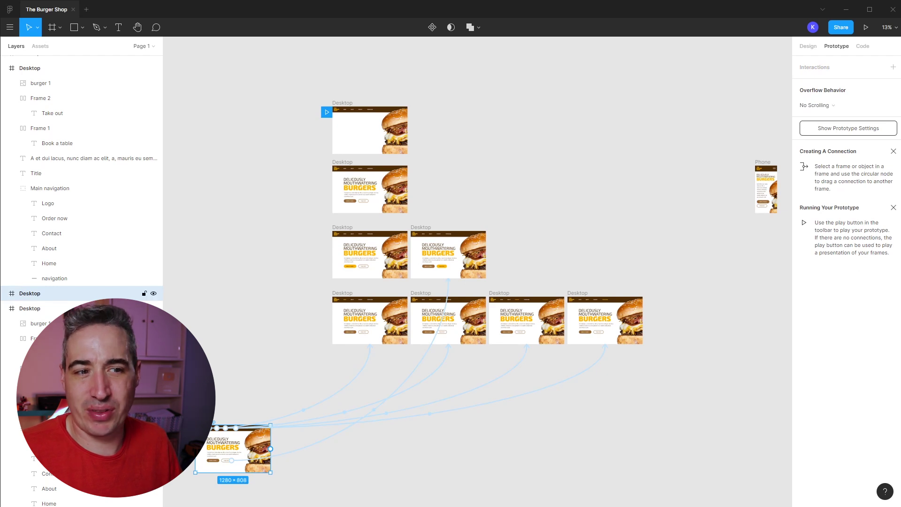
click(219, 363)
click(224, 429)
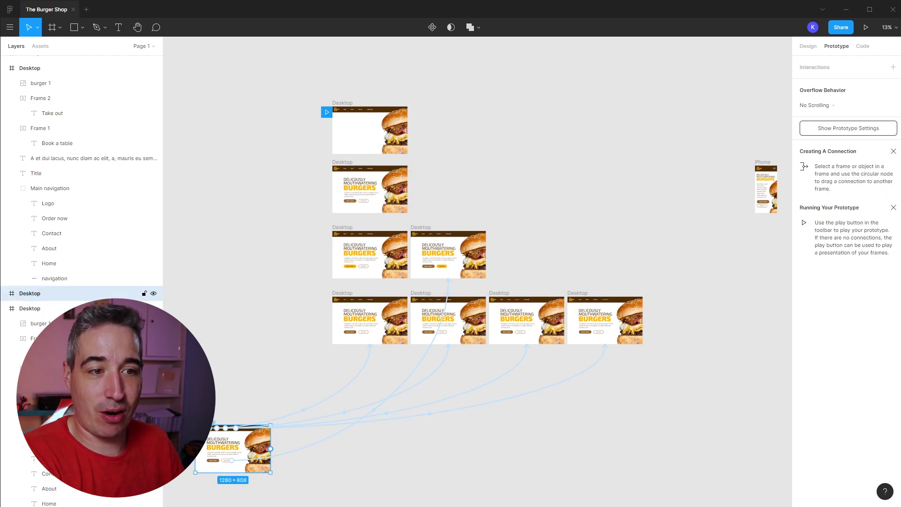
key(Delete)
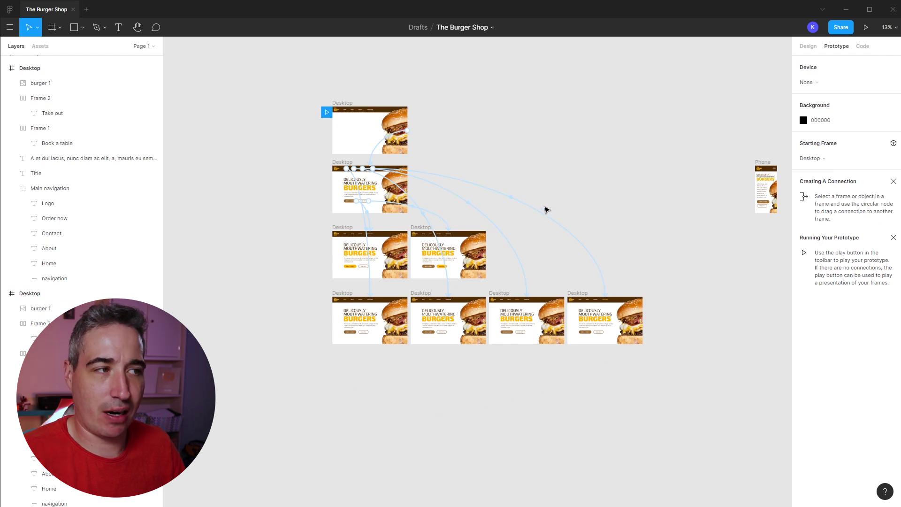
Zoom in on the 375 × 808 Phone frame.
scroll(539, 208, right, 5)
drag(622, 163, 598, 150)
scroll(672, 216, right, 3)
scroll(672, 215, up, 1)
drag(458, 149, 656, 393)
key(z)
drag(504, 179, 732, 438)
Duplicate the Phone frame to its right and zoom in on it.
drag(377, 210, 412, 326)
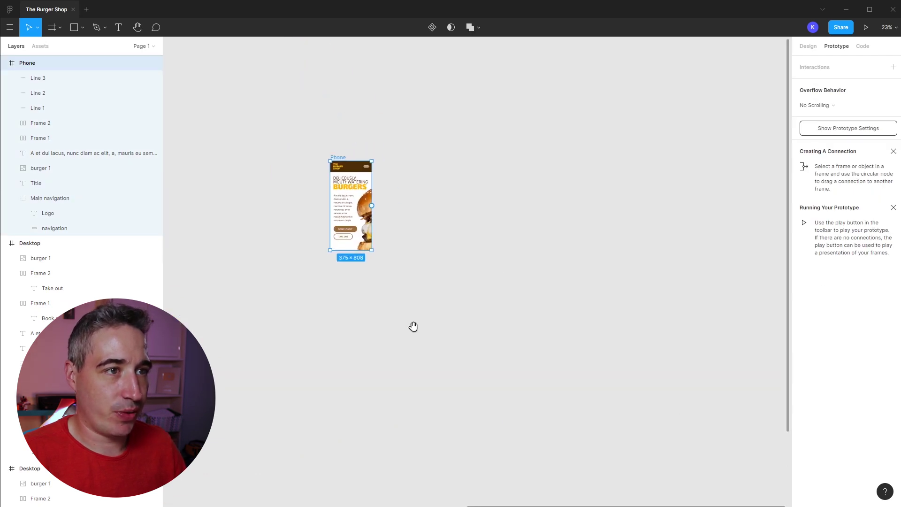
drag(341, 161, 456, 161)
drag(419, 139, 535, 298)
key(shift+2)
key(Escape)
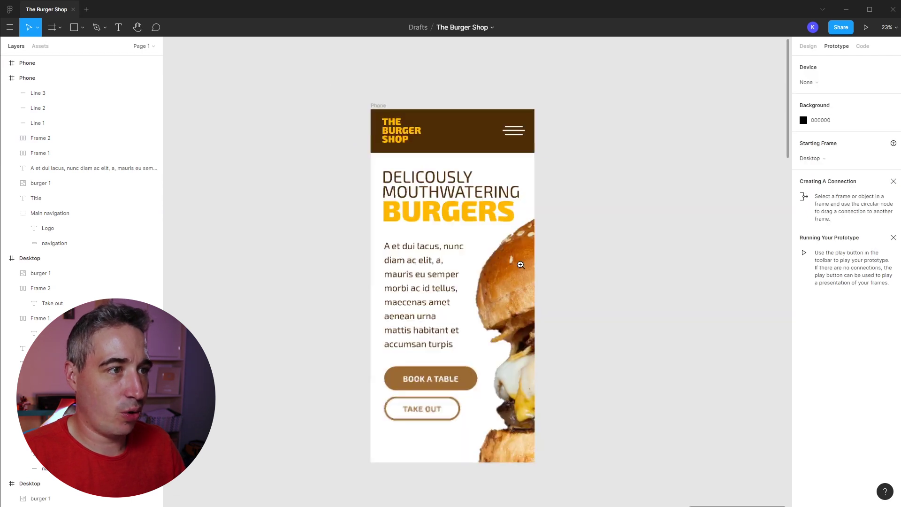
drag(448, 90, 645, 115)
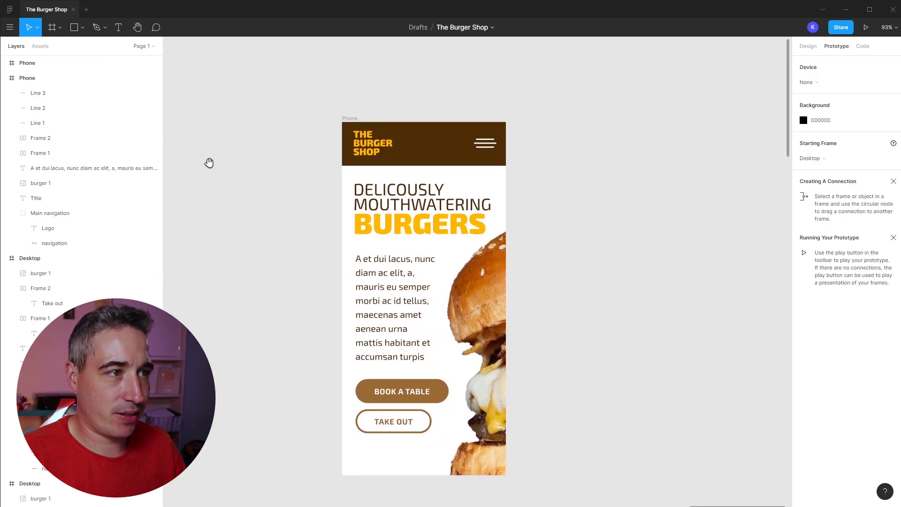
Try stretching the main navigation group and brown bar downward, then undo both.
click(449, 144)
click(449, 144)
drag(438, 165, 438, 276)
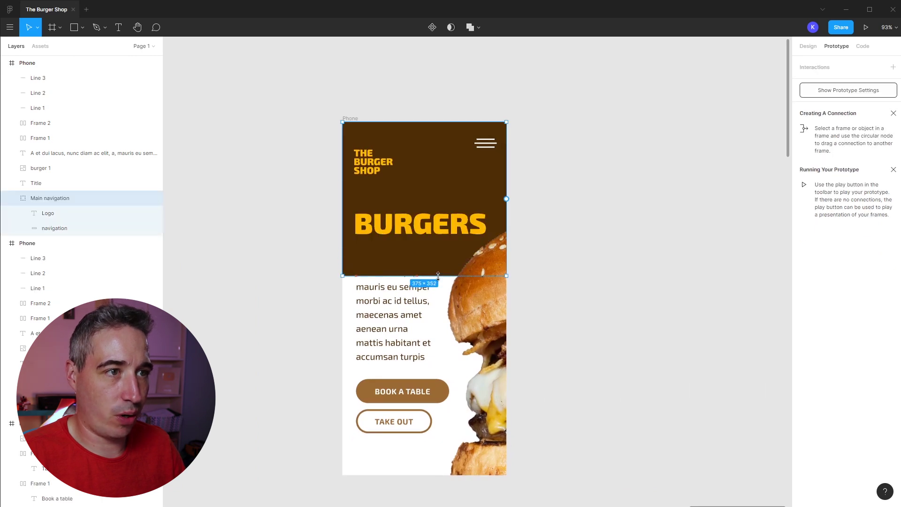
key(ctrl+z)
click(431, 133)
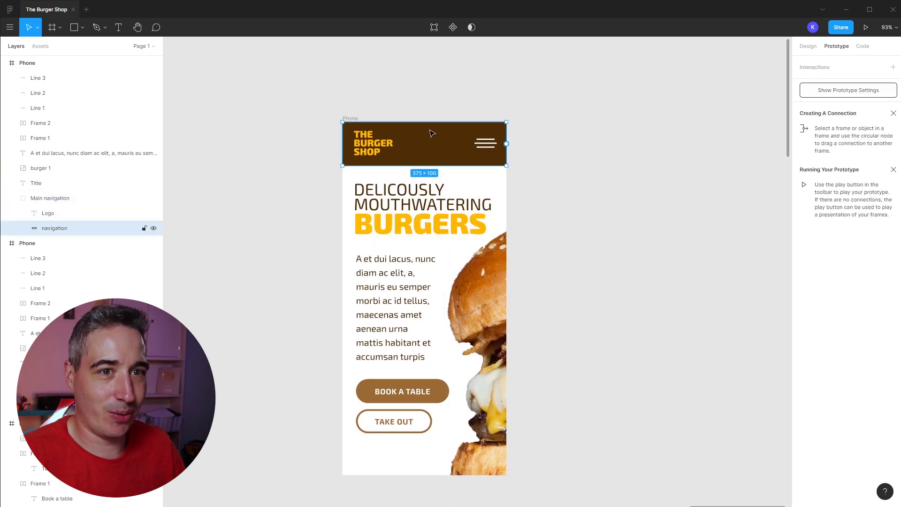
drag(433, 165, 424, 236)
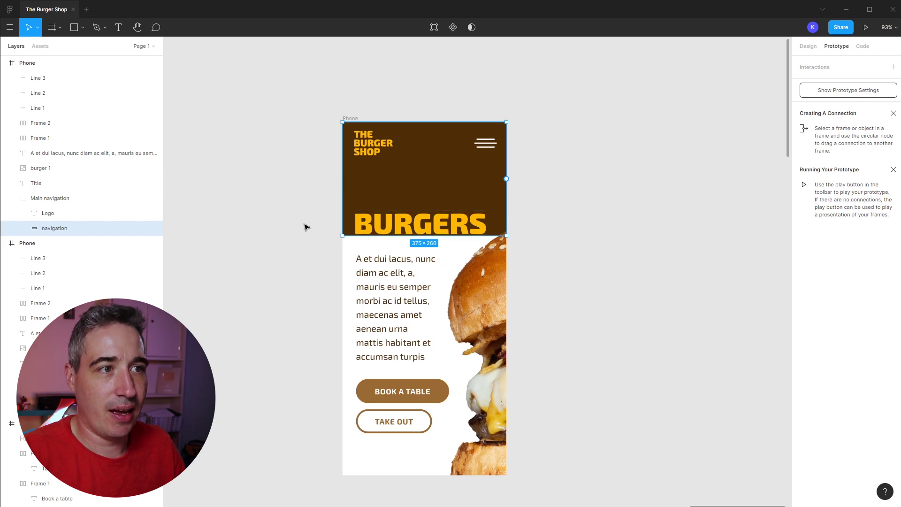
key(ctrl+z)
Delete the right-hand Phone copy.
scroll(424, 218, left, 2)
scroll(503, 217, right, 4)
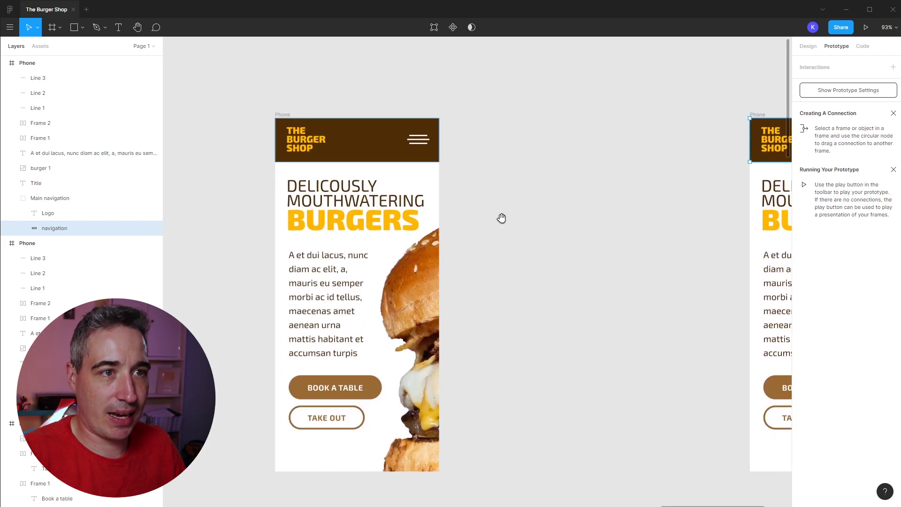
click(552, 141)
click(756, 114)
key(Delete)
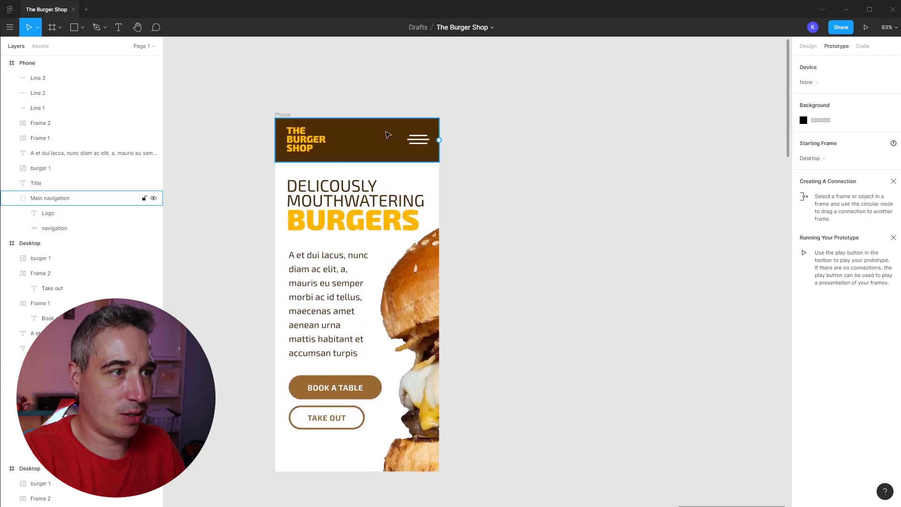
Move Main navigation above Title in the layer order.
click(366, 137)
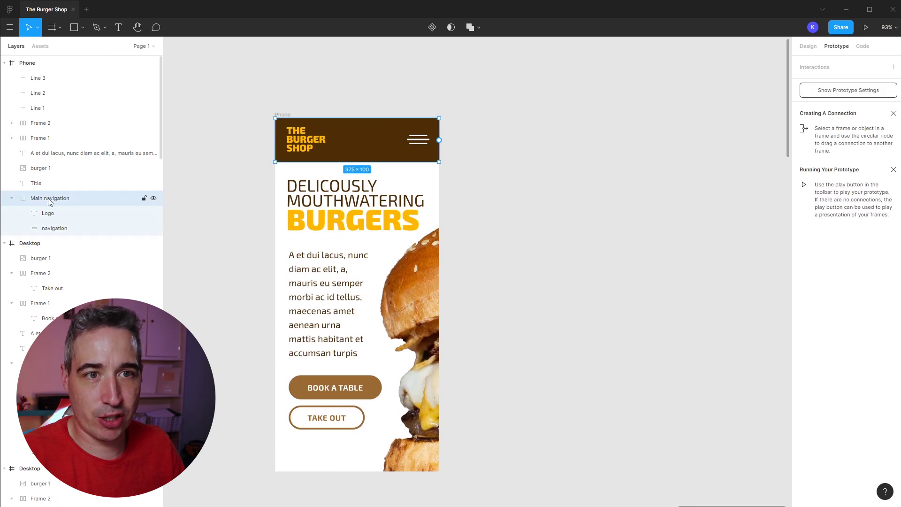
drag(52, 203, 53, 183)
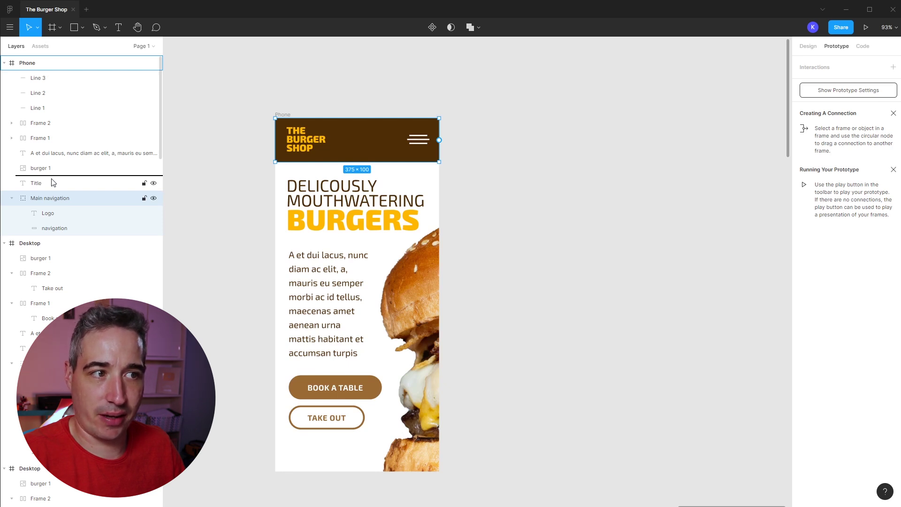
drag(53, 183, 54, 183)
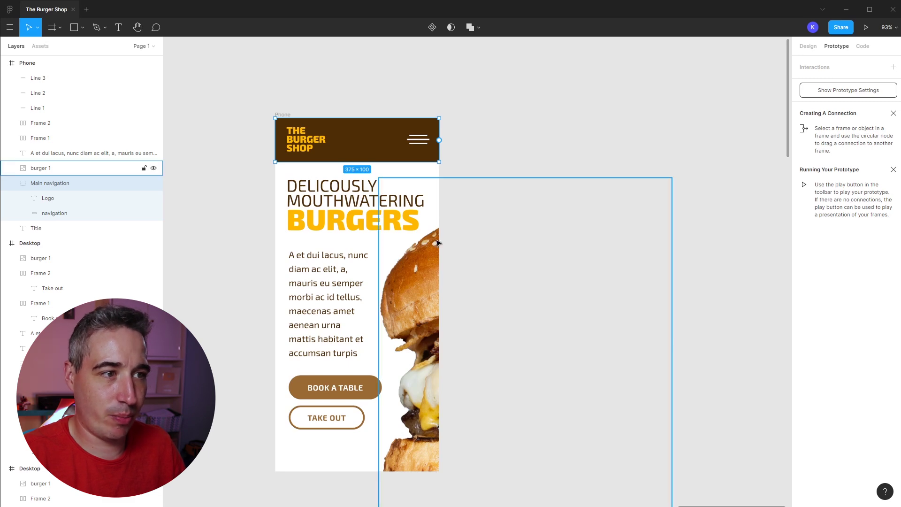
Duplicate the whole Phone frame to the right again.
key(Escape)
drag(291, 127, 516, 127)
click(573, 85)
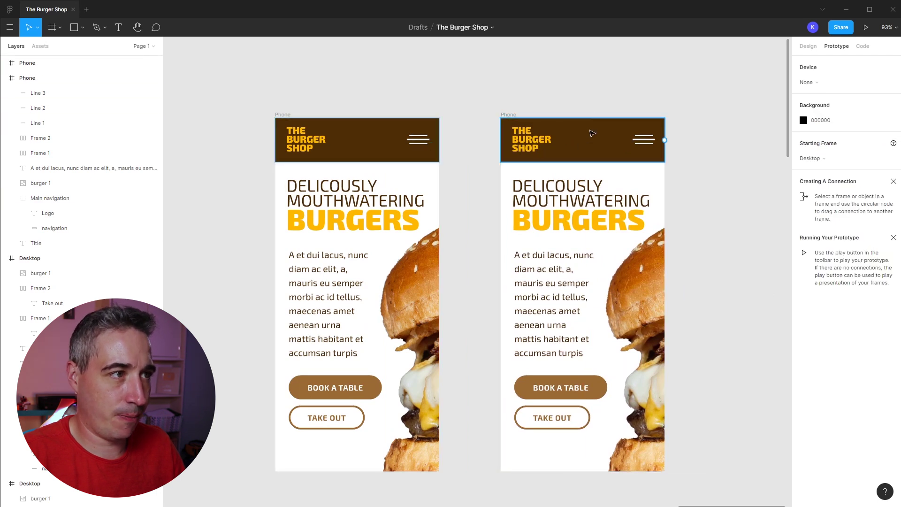
double_click(592, 158)
Stretch the copy's navigation bar to 375 × 296 and slide hamburger Line 1 right.
drag(589, 161, 604, 246)
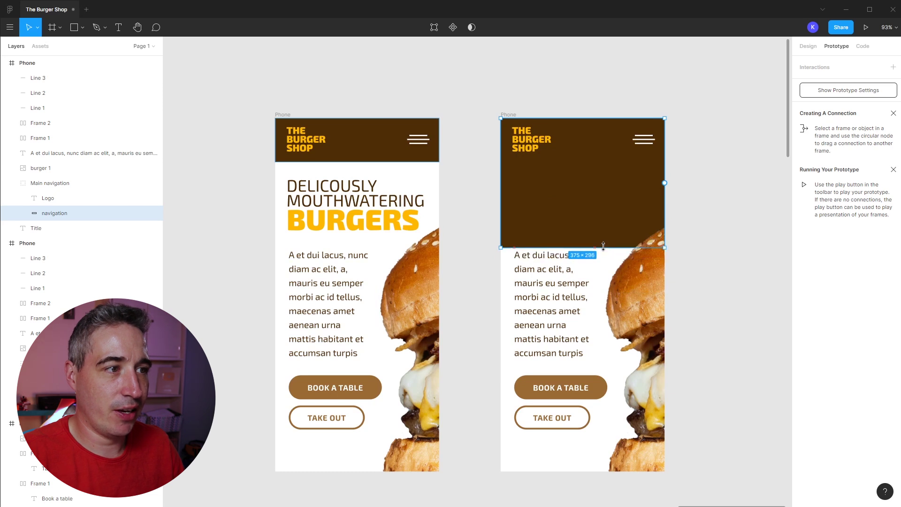
click(645, 141)
drag(645, 142, 664, 141)
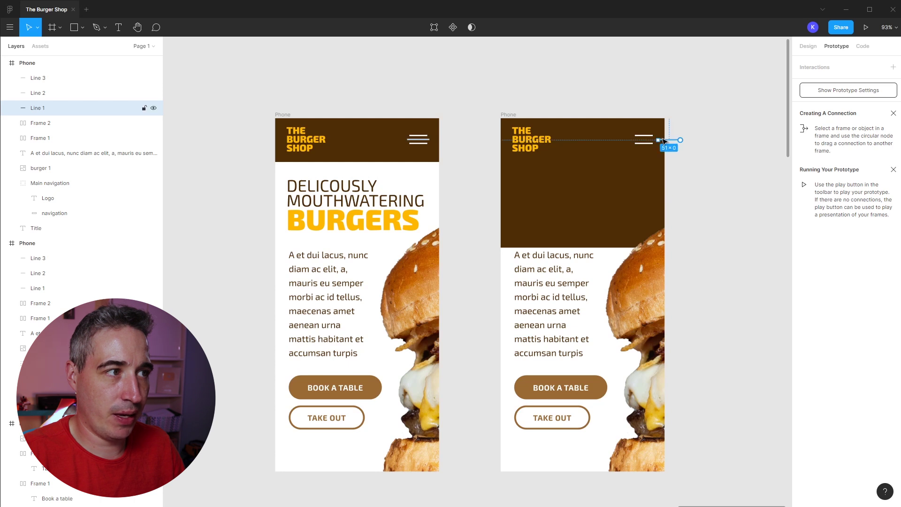
Fade the middle hamburger line to 0% opacity.
click(808, 46)
click(874, 229)
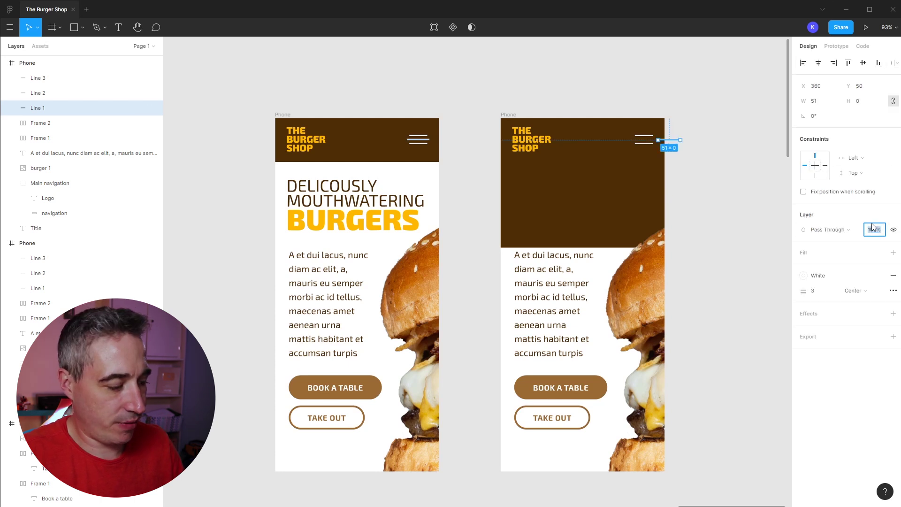
text(0)
key(Return)
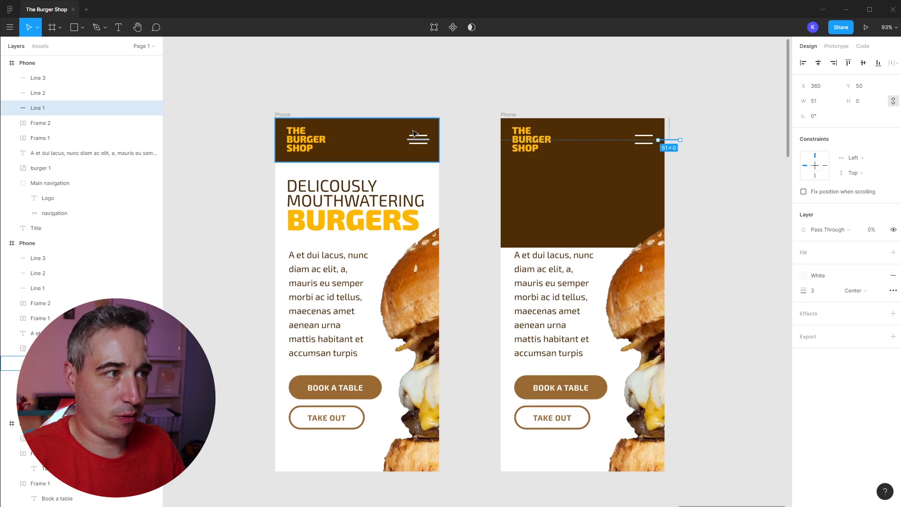
Rotate Line 2 and Line 3 by ±45° and move them to cross into an X.
key(z)
drag(577, 100, 715, 201)
click(462, 207)
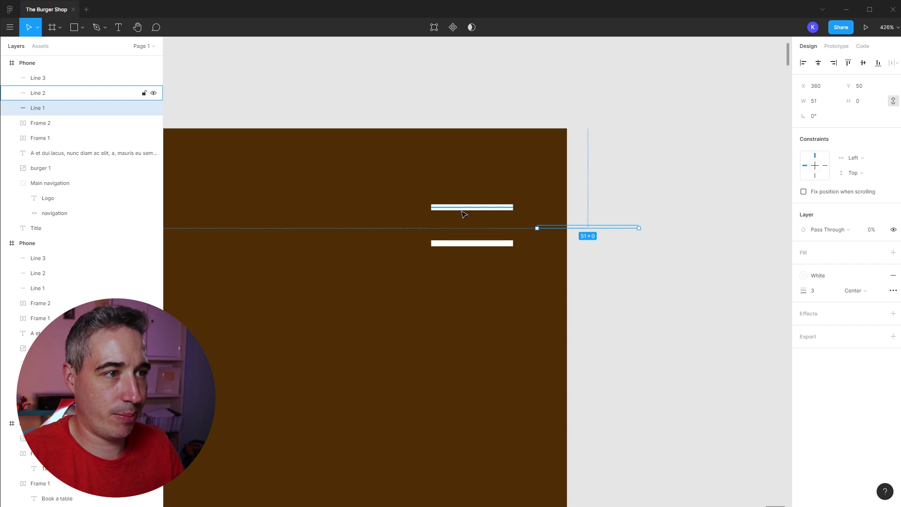
drag(517, 209, 512, 173)
click(507, 244)
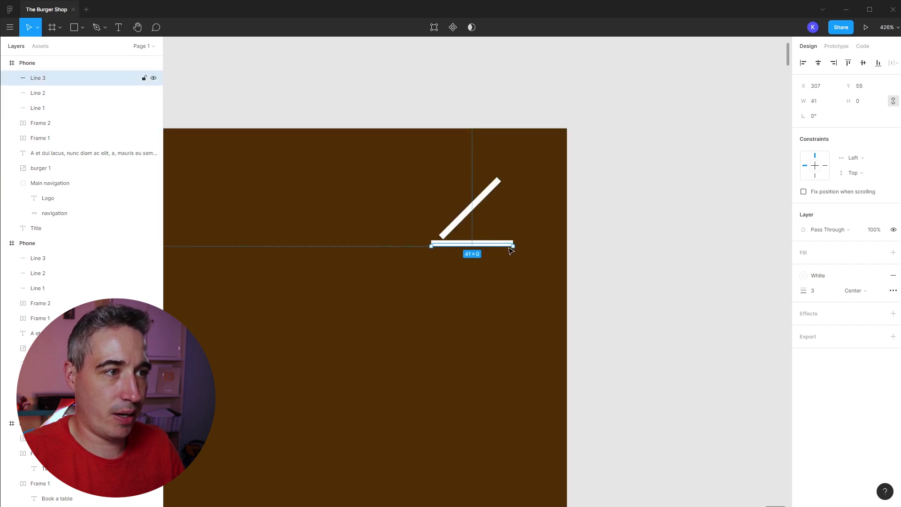
drag(517, 247, 483, 238)
drag(483, 199, 483, 220)
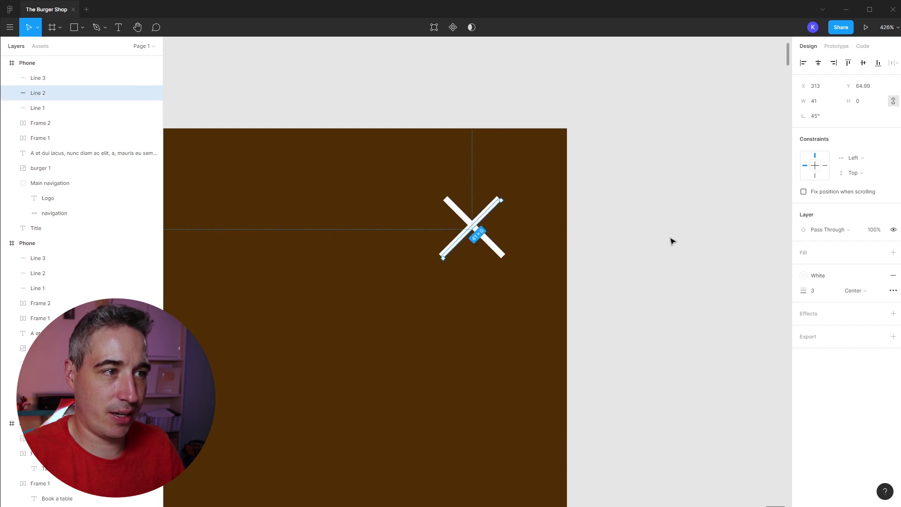
click(671, 241)
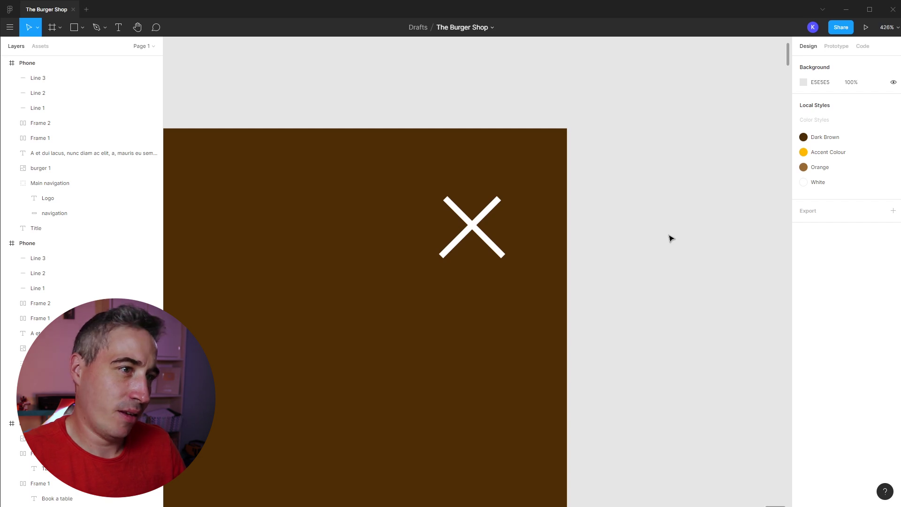
Shift Line 3 left to centre the X and show both Phone screens.
drag(499, 252, 493, 252)
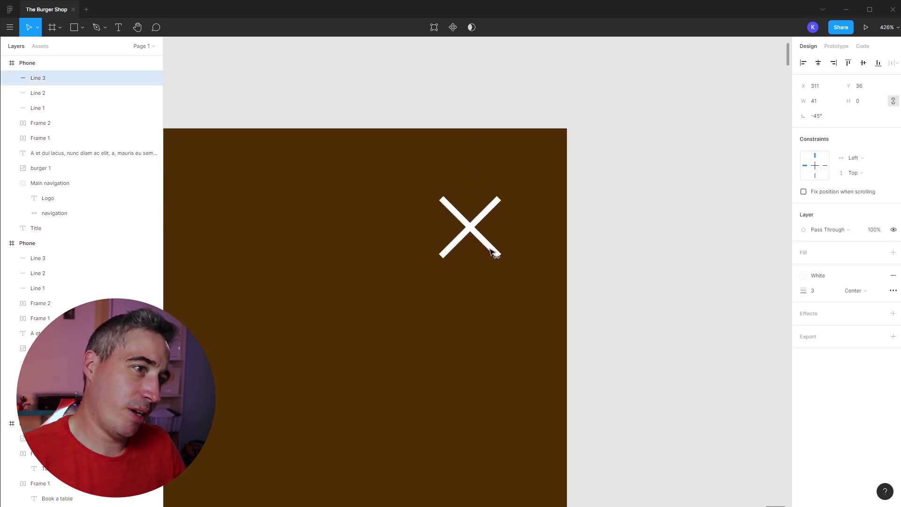
click(628, 256)
key(shift+0)
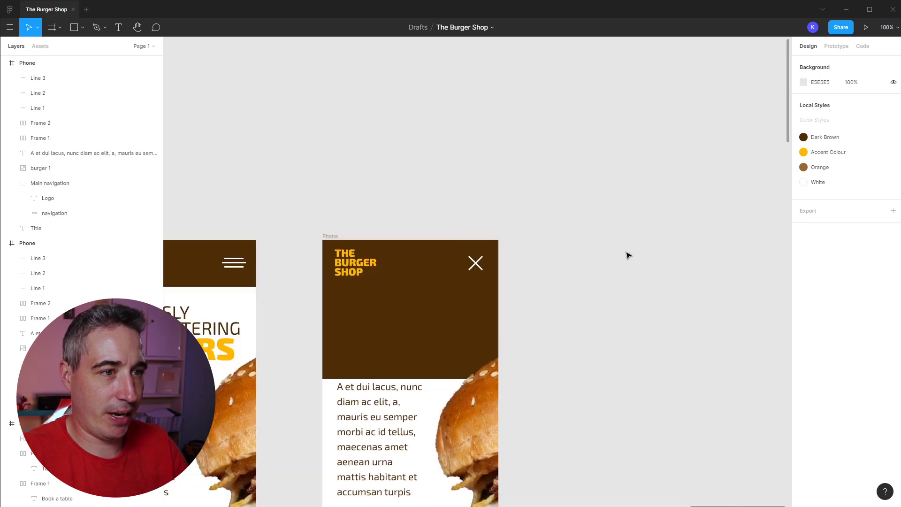
drag(575, 267, 687, 148)
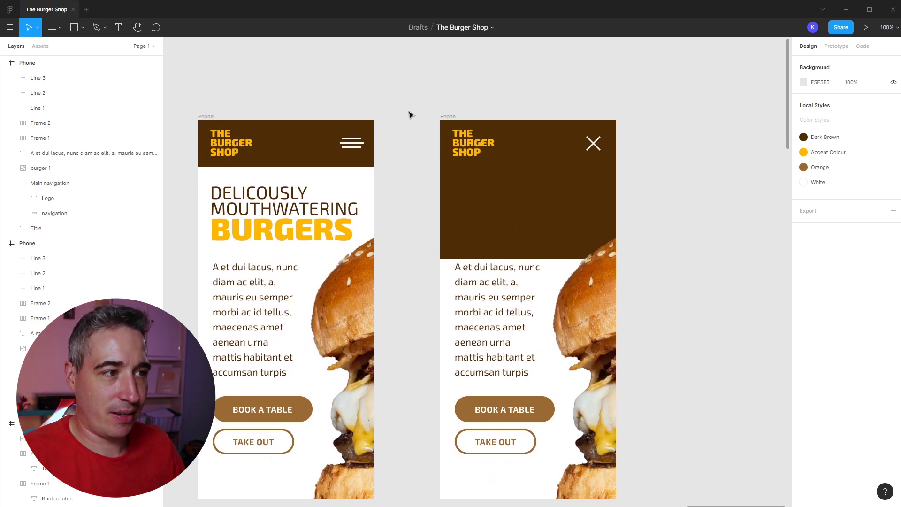
Select the first Phone frame and open the Prototype panel.
click(202, 116)
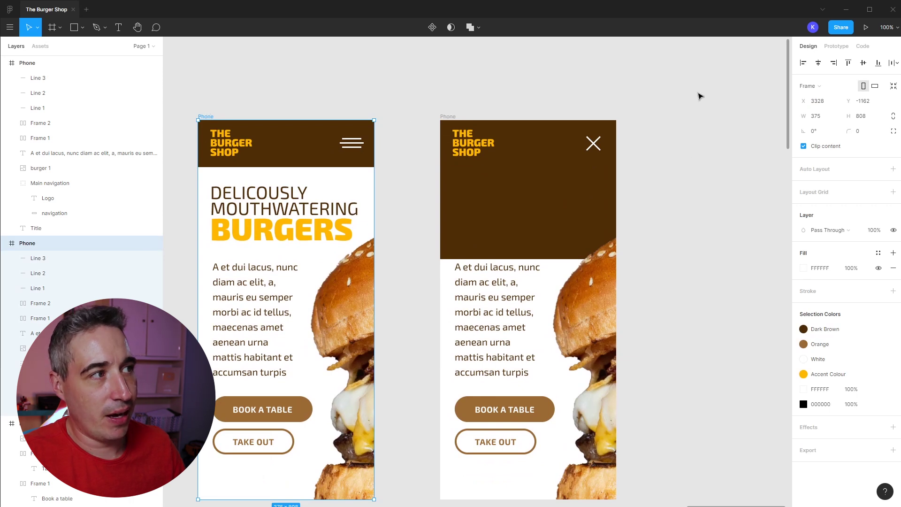
click(836, 46)
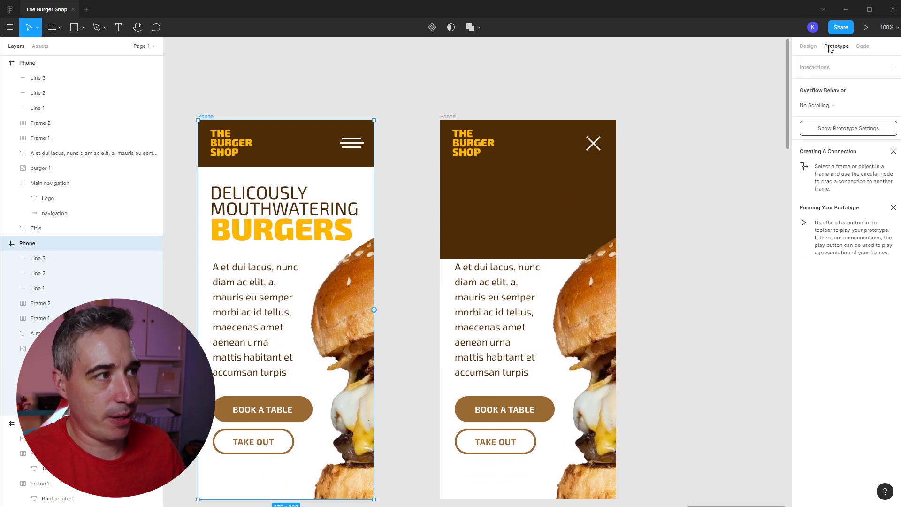
click(352, 142)
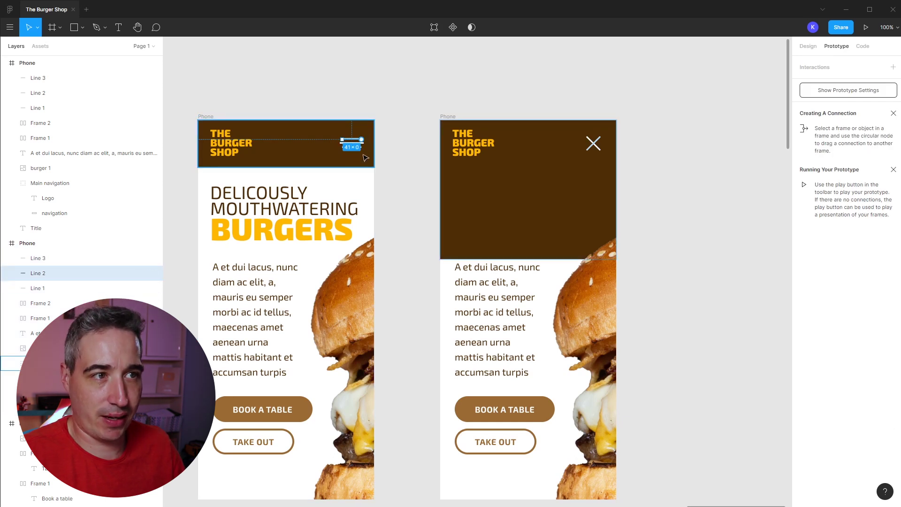
click(397, 149)
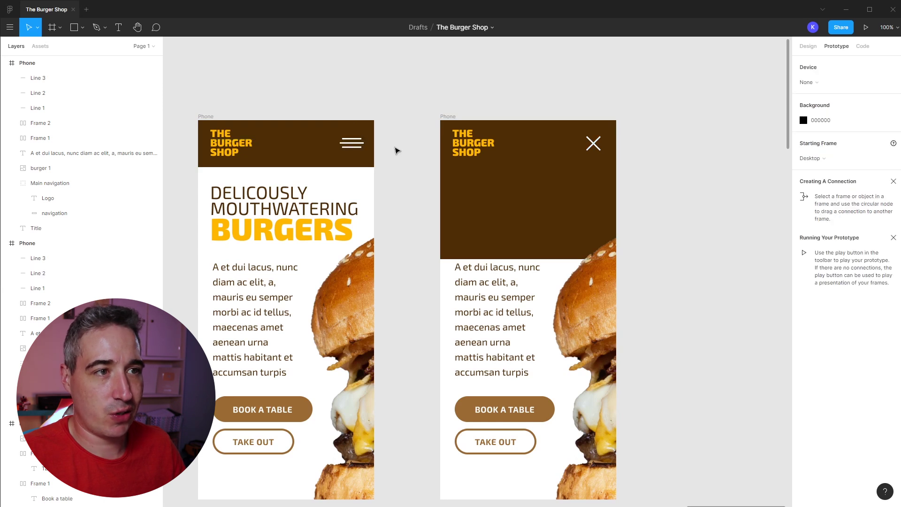
Draw a box over the hamburger, give it the Dark Brown fill style and send it behind the lines.
key(r)
drag(331, 131, 370, 159)
click(804, 47)
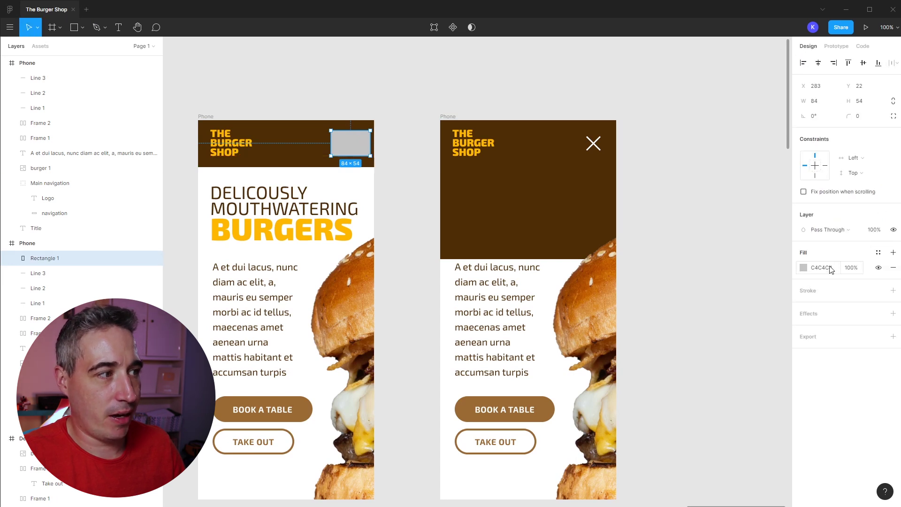
click(878, 253)
click(811, 309)
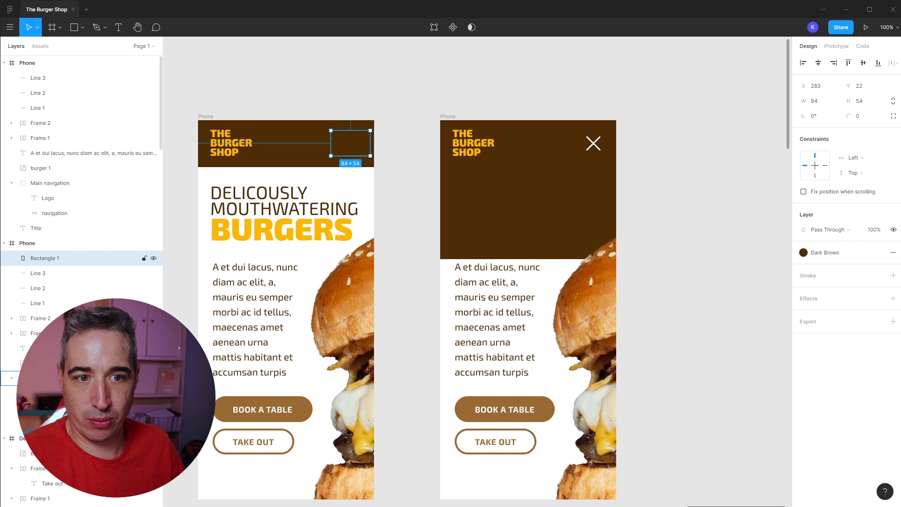
key(ctrl+shift+[)
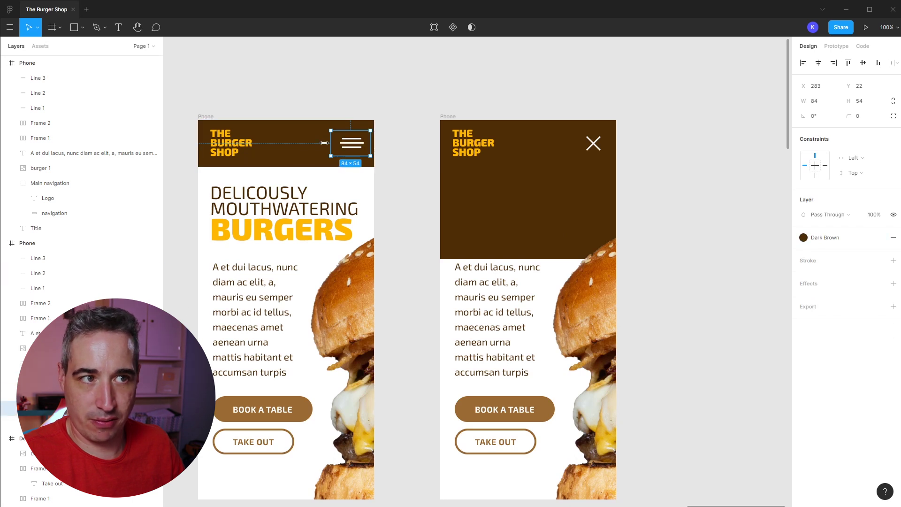
Reposition the hamburger button in the header, nudging it down 1 px.
click(71, 392)
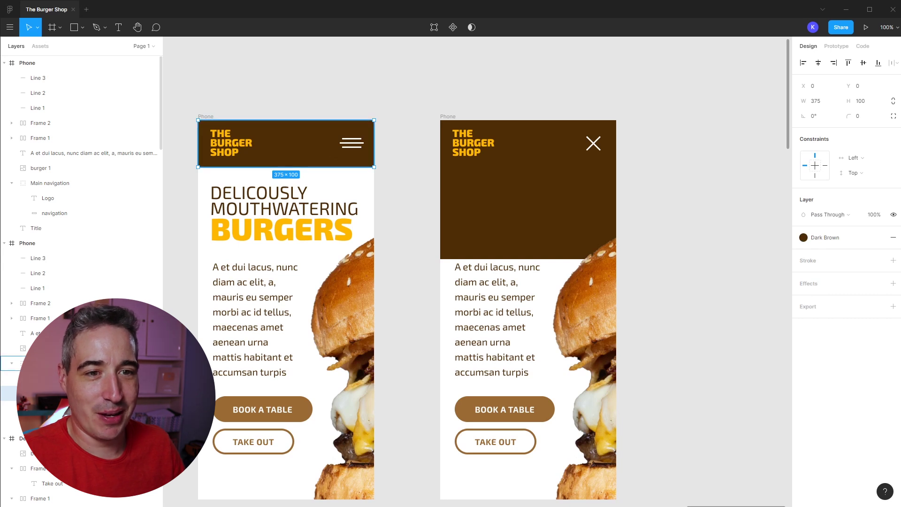
click(56, 378)
click(57, 408)
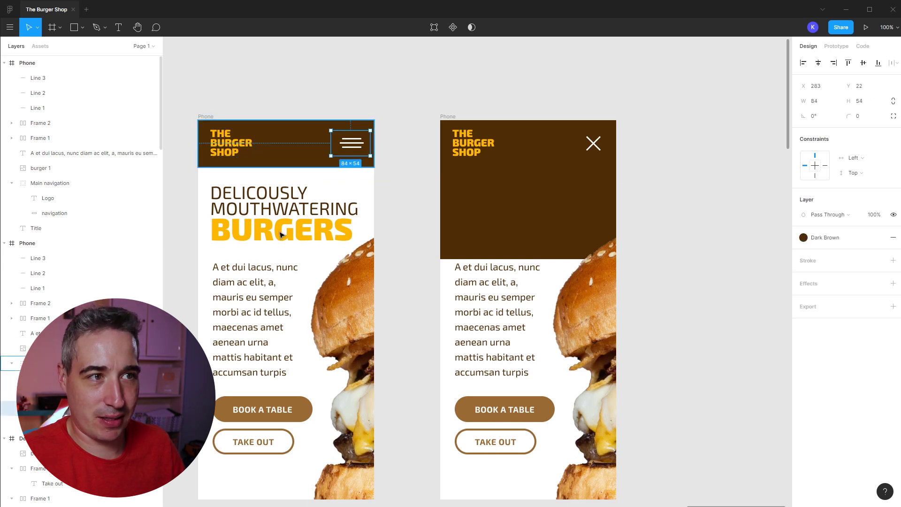
drag(337, 154, 338, 154)
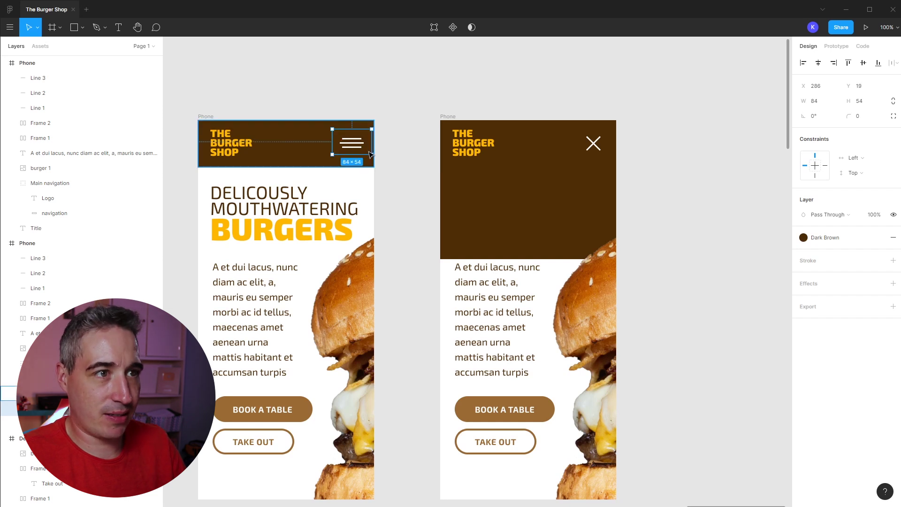
key(Down)
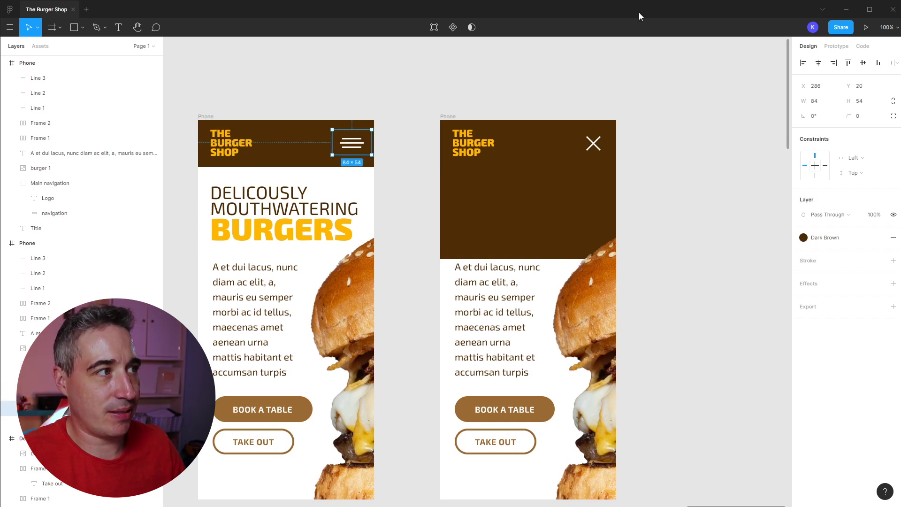
click(830, 47)
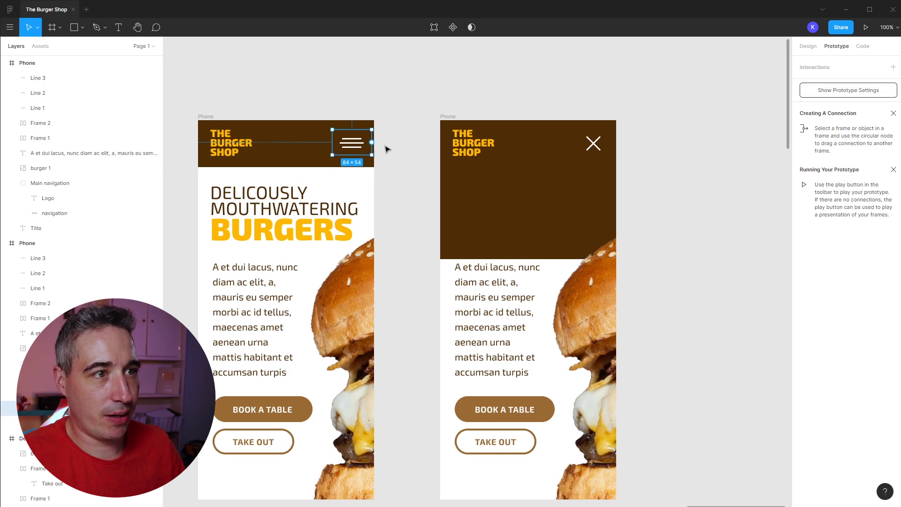
Link the hamburger box to the second Phone with On Click, Smart Animate, Ease Out, 250ms.
drag(372, 142, 445, 148)
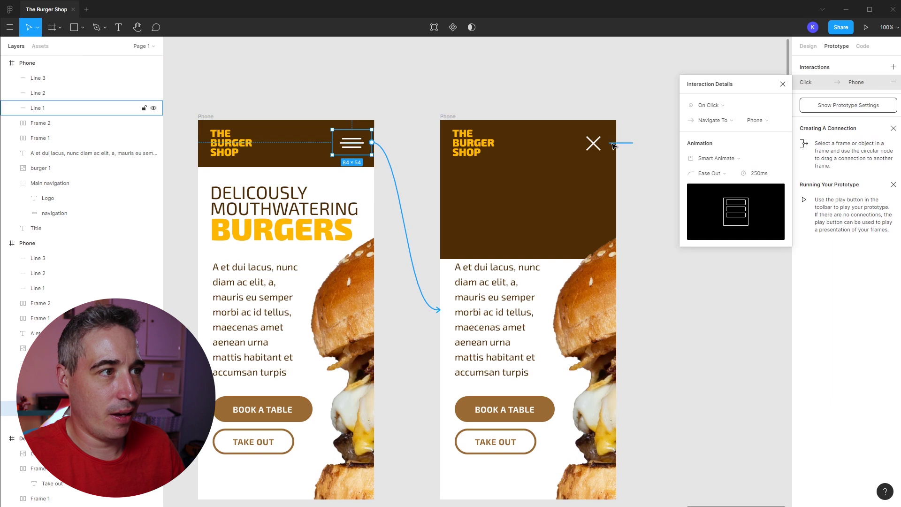
click(397, 116)
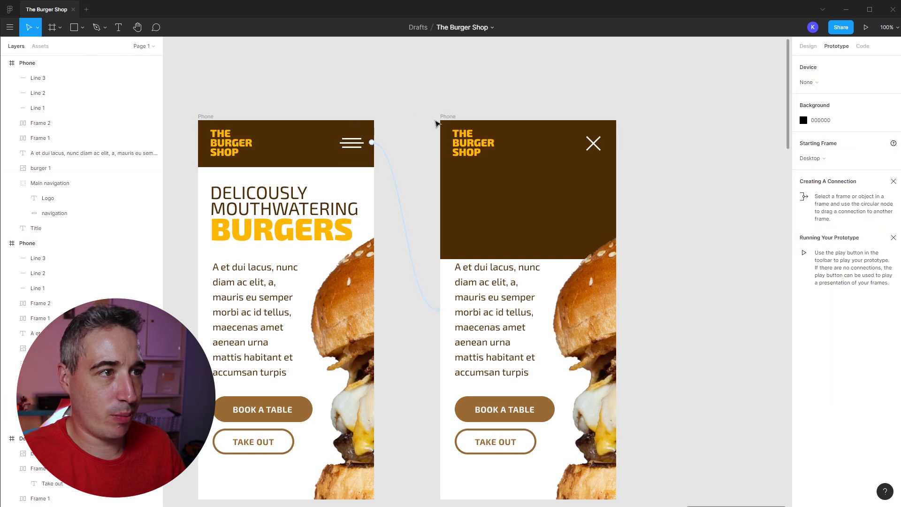
click(352, 136)
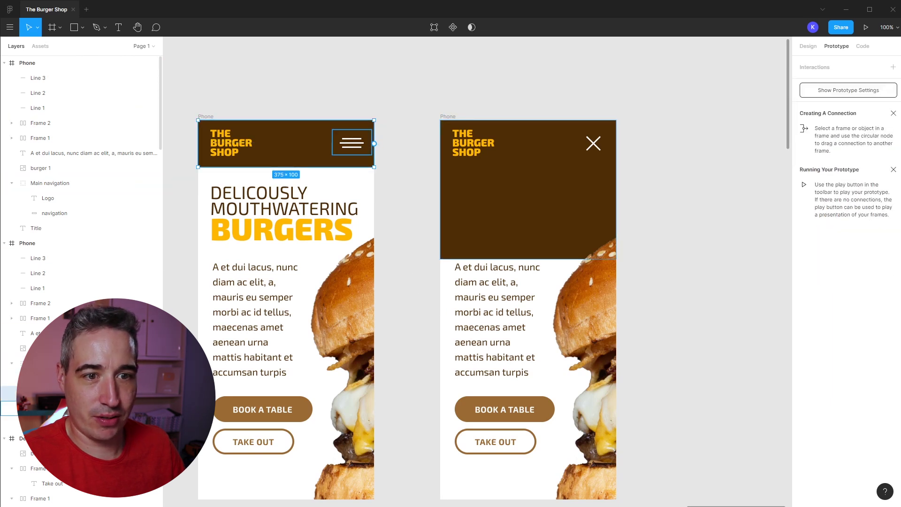
click(352, 140)
Duplicate the hamburger's box onto the X and move it into Main navigation.
alt+drag(339, 142, 579, 142)
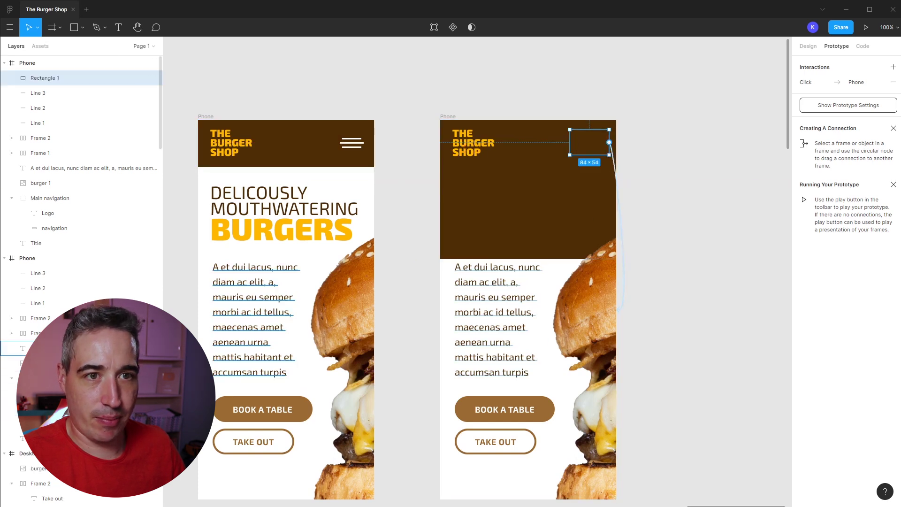
drag(59, 80, 75, 235)
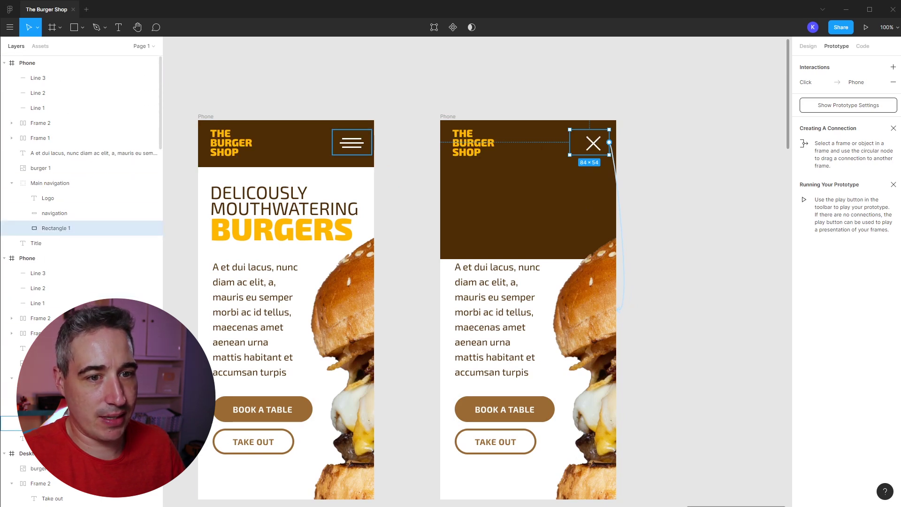
key(alt)
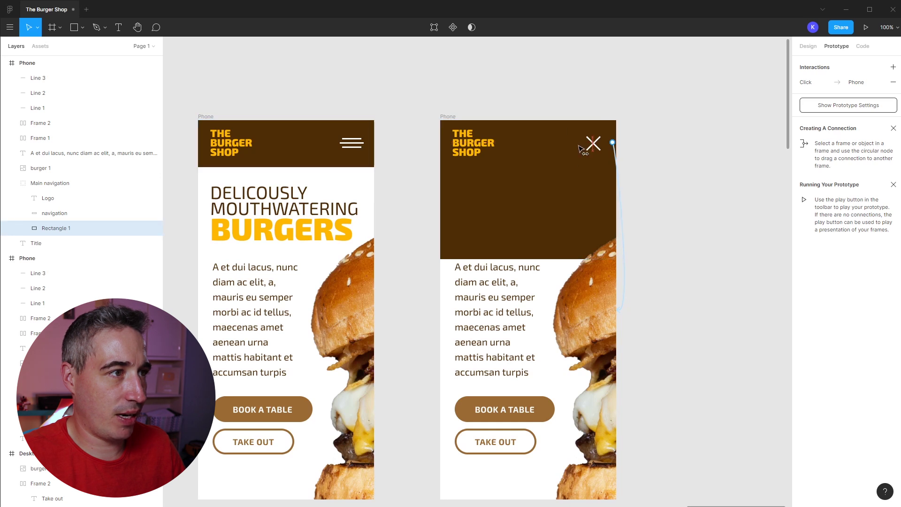
click(689, 139)
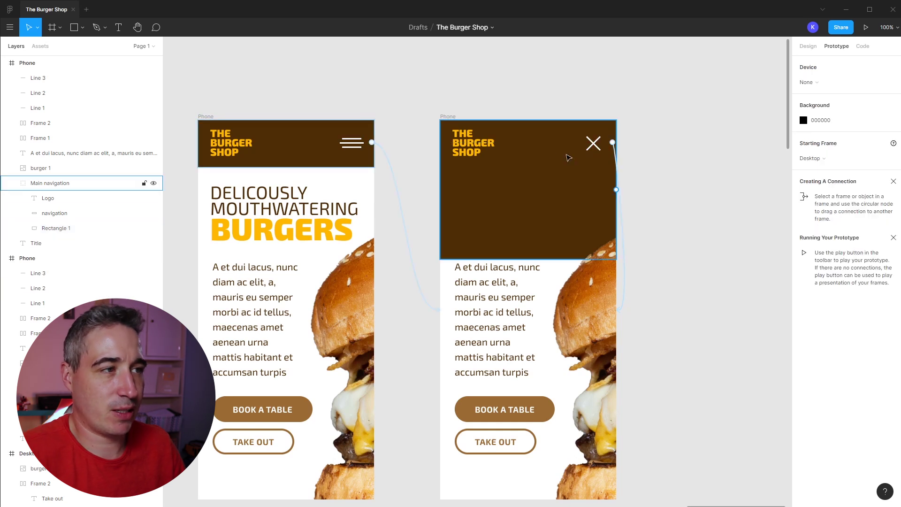
Redirect the X's link so it navigates back to the first Phone screen.
click(616, 151)
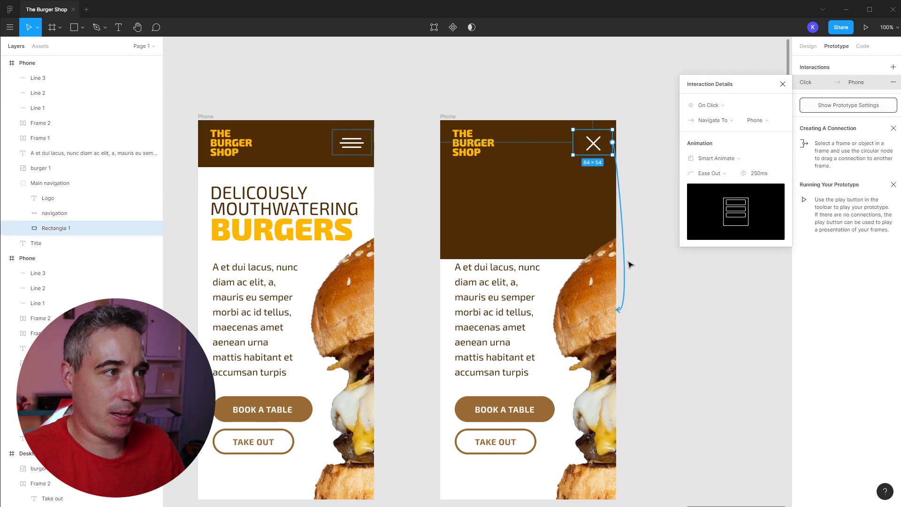
drag(619, 311, 324, 117)
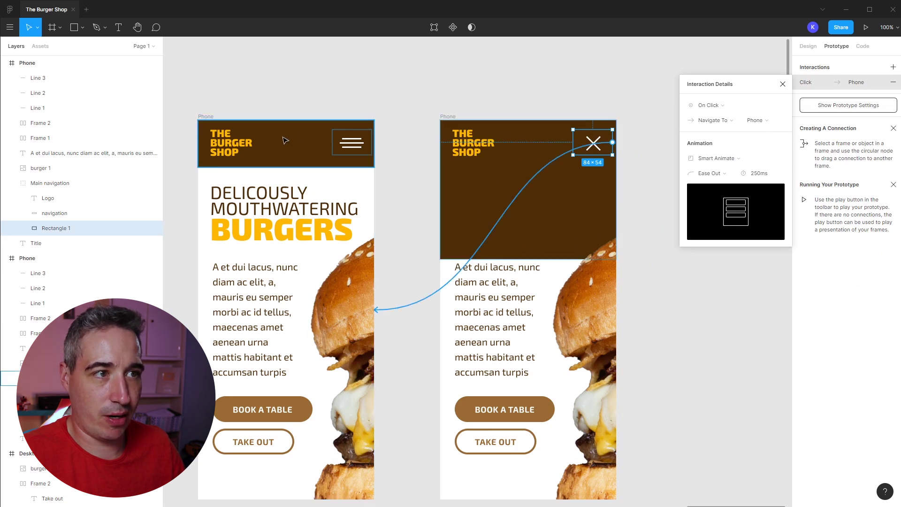
click(370, 136)
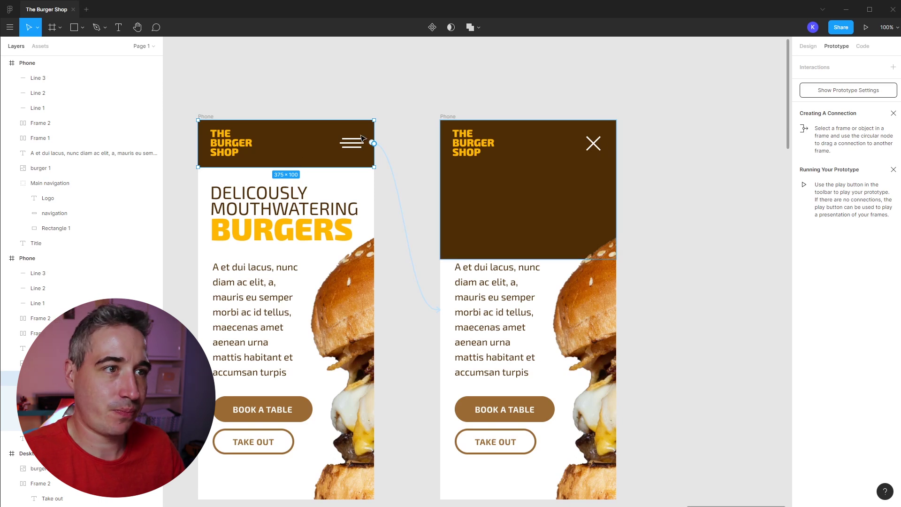
click(410, 89)
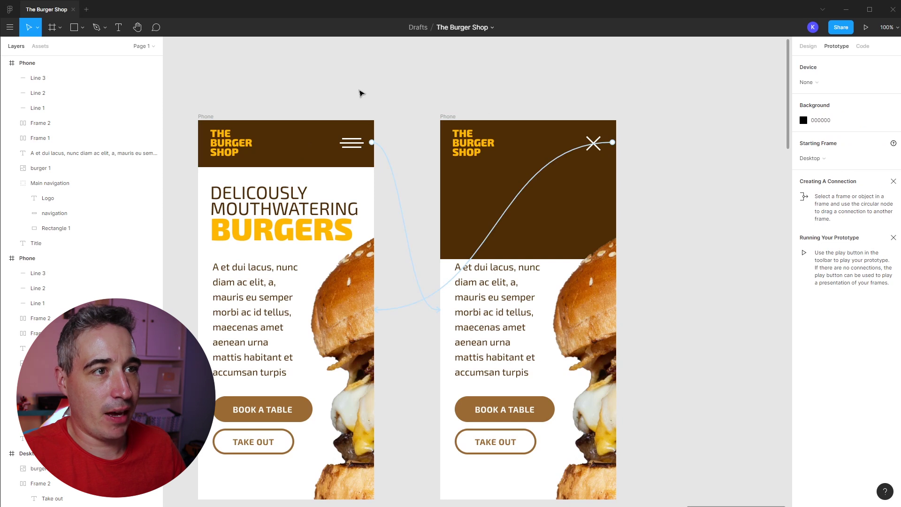
Move the flow starting point from the Desktop frame onto the first Phone frame and launch the preview.
key(minus)
key(minus)
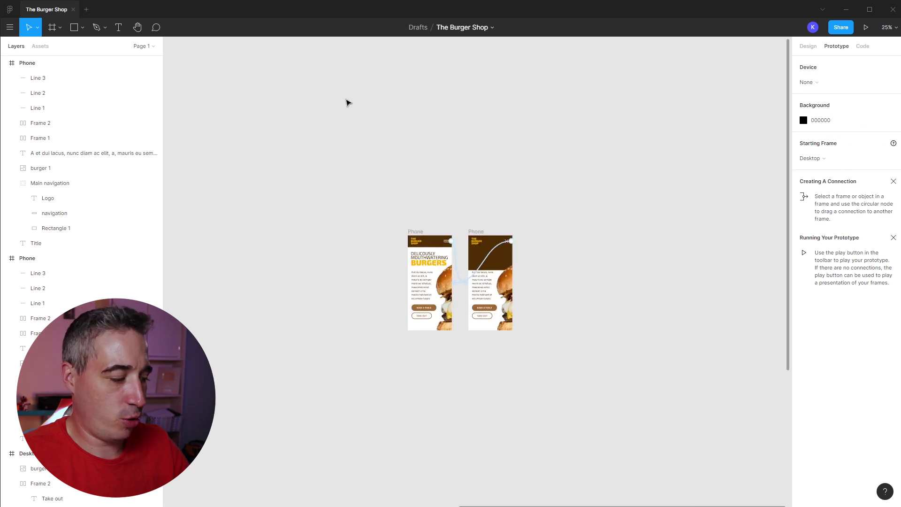
key(minus)
key(minus)
mouse_move(254, 271)
mouse_down()
mouse_move(247, 246)
mouse_move(428, 249)
mouse_move(465, 283)
mouse_up()
drag(418, 236, 555, 324)
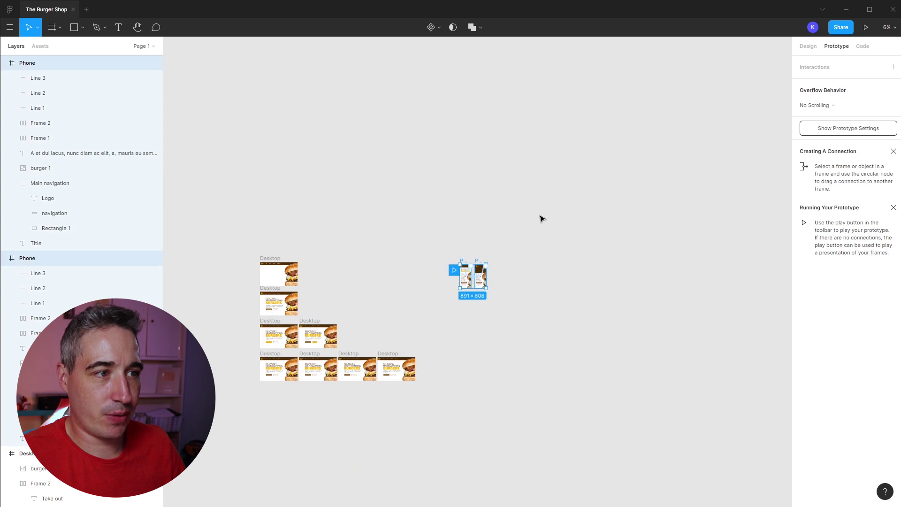
click(543, 220)
scroll(499, 286, up, 5)
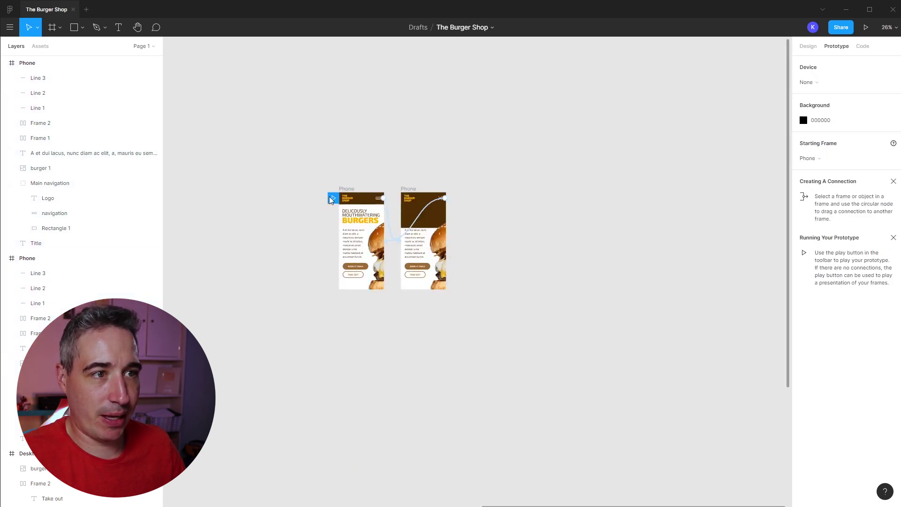
click(865, 27)
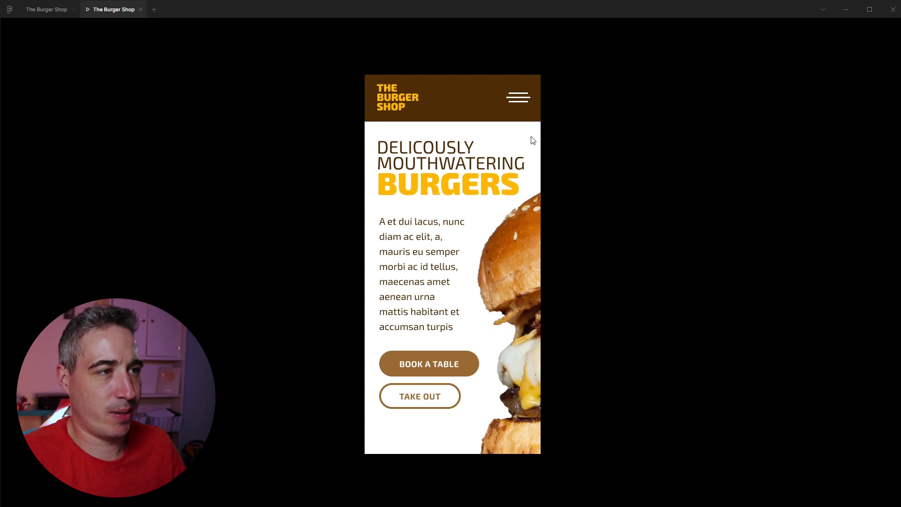
Open and close the menu six times, checking the hamburger-to-X Smart Animate transition.
click(512, 104)
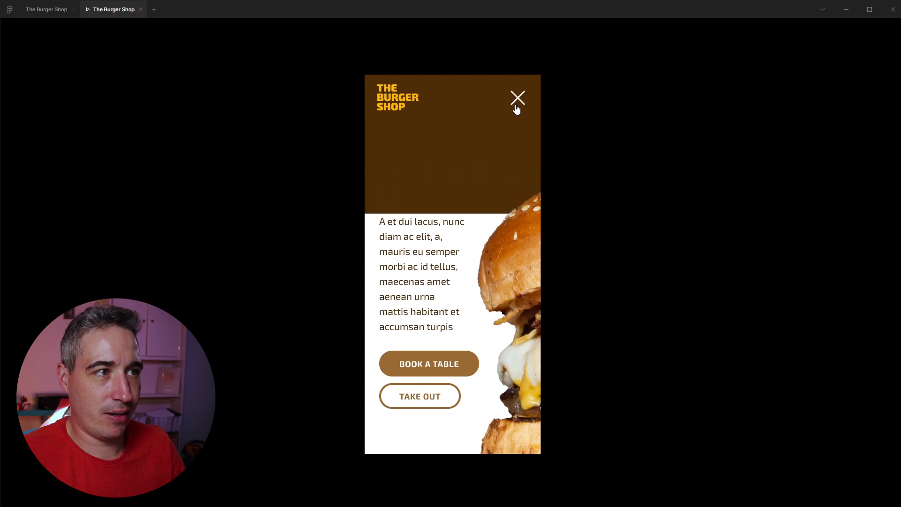
click(516, 107)
click(516, 107)
click(514, 103)
click(523, 104)
click(524, 104)
click(525, 103)
click(519, 105)
click(518, 100)
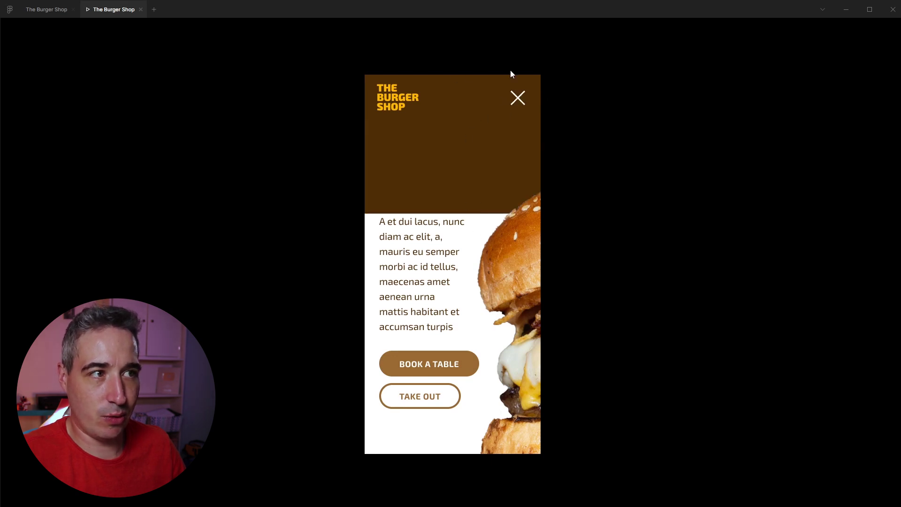
click(516, 102)
click(517, 102)
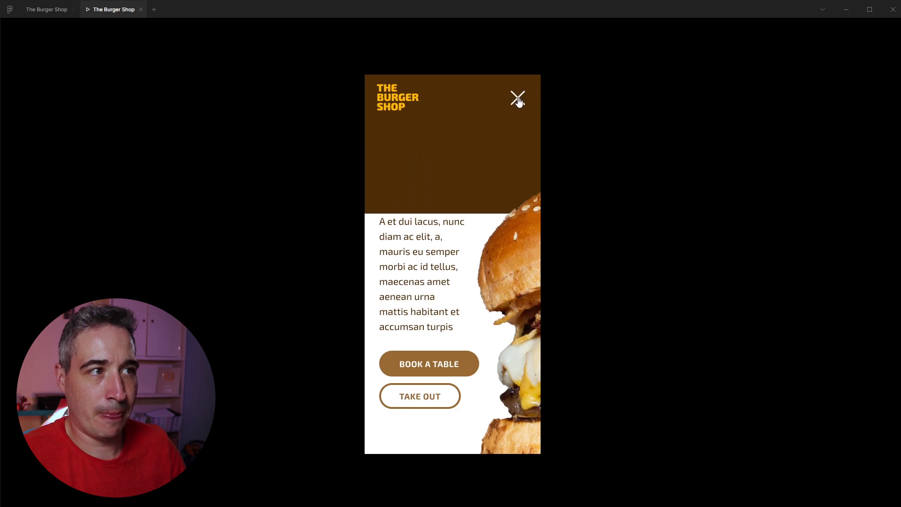
click(519, 102)
Back in the editor, shorten the menu-opening transition from 250ms to 175ms.
click(140, 10)
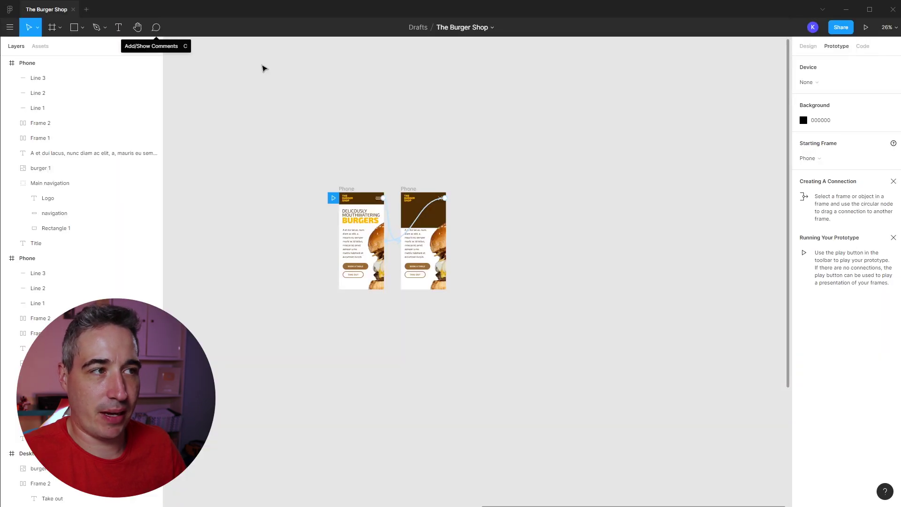
drag(257, 168, 501, 342)
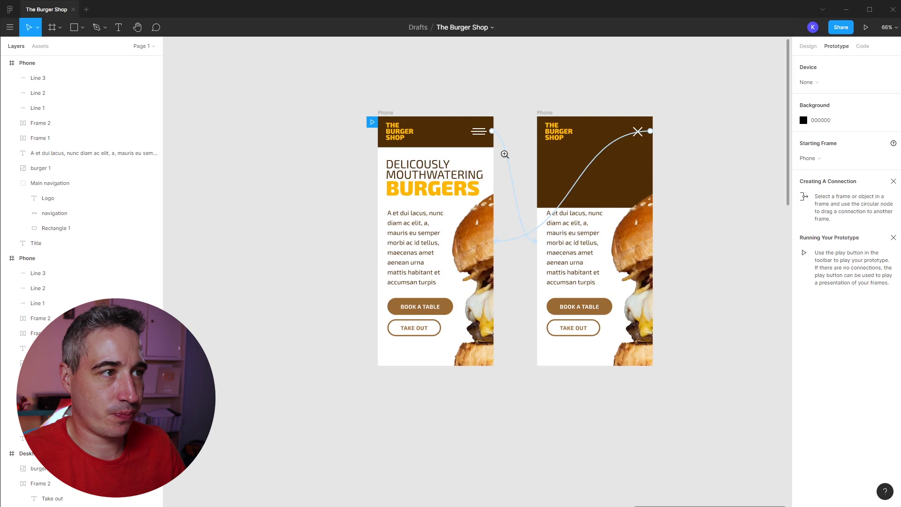
scroll(441, 144, up, 1)
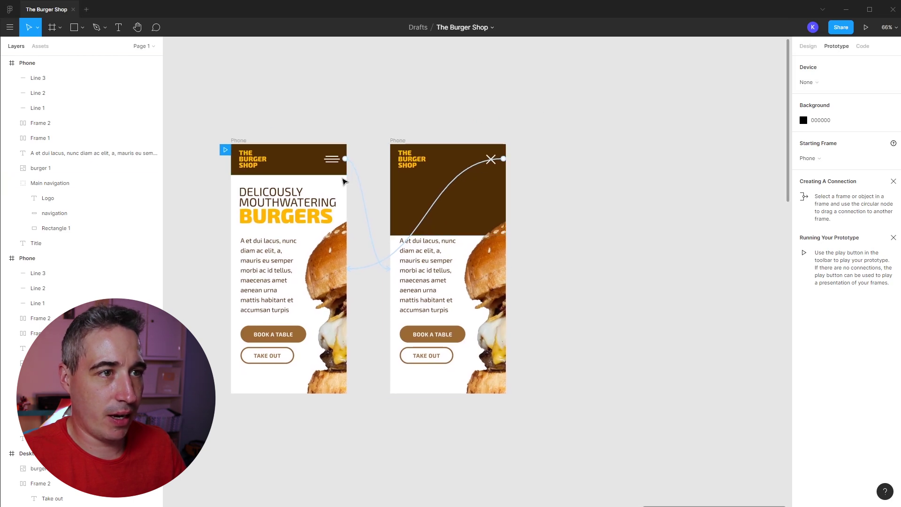
click(360, 184)
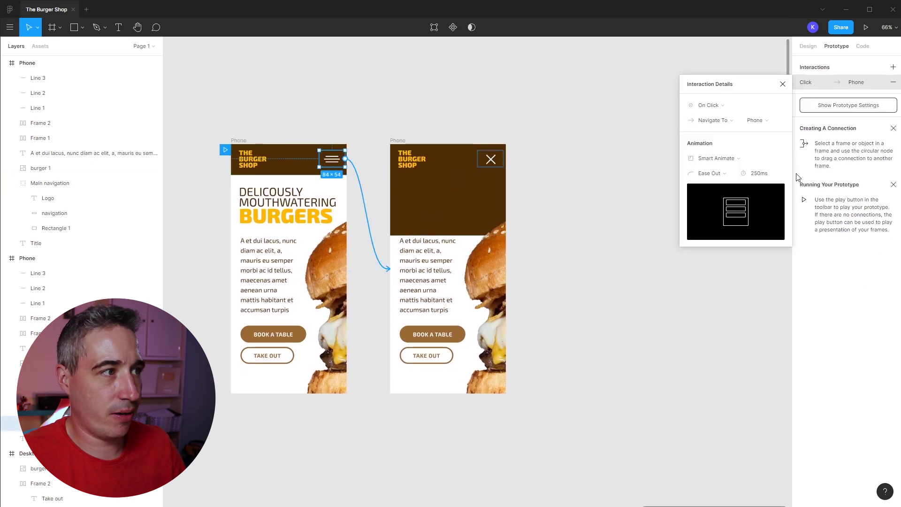
click(763, 174)
text(175)
key(Return)
Shorten the X's closing transition to 175ms and relaunch the prototype preview.
click(482, 164)
drag(503, 158, 373, 270)
click(760, 174)
text(175)
key(Return)
click(420, 123)
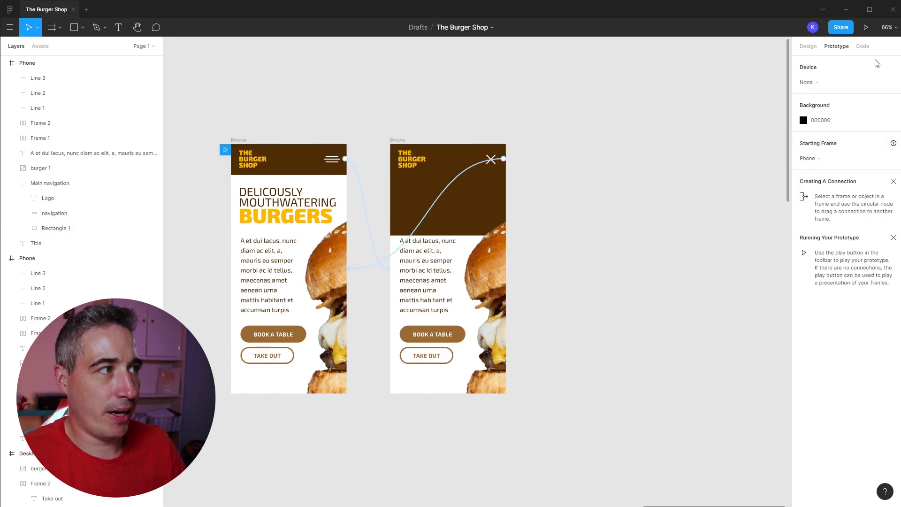
click(865, 27)
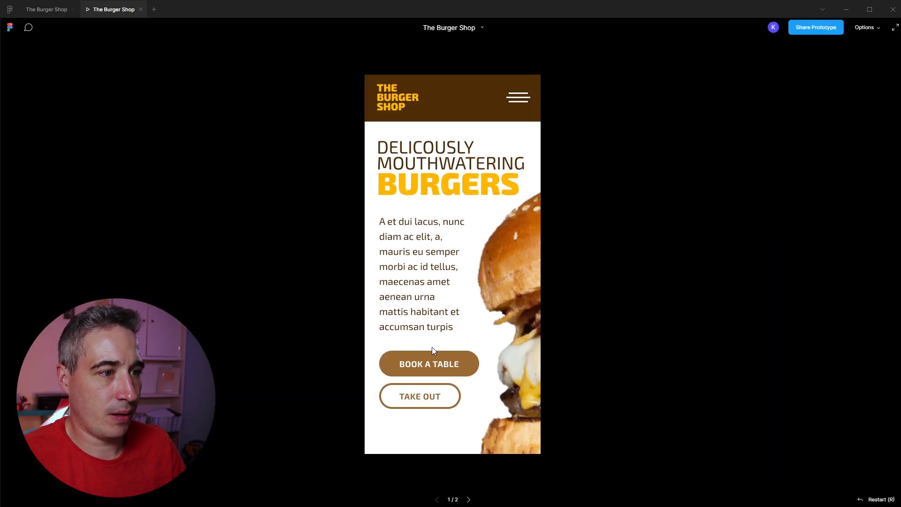
Open and close the menu seven times to judge the 175ms timing, then return to the editor.
click(518, 100)
click(518, 104)
click(518, 104)
click(518, 103)
click(517, 103)
click(518, 103)
click(518, 103)
click(518, 102)
click(520, 102)
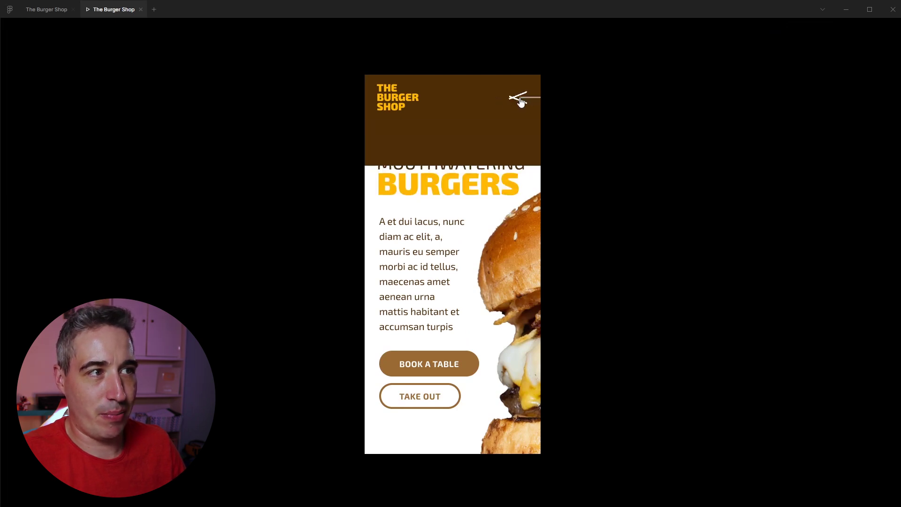
click(521, 103)
click(521, 103)
click(520, 102)
click(521, 102)
click(521, 102)
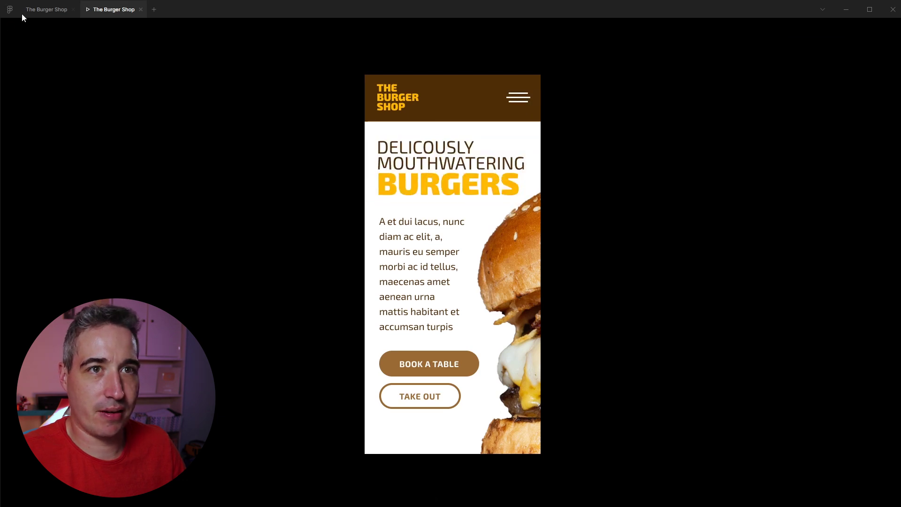
click(47, 9)
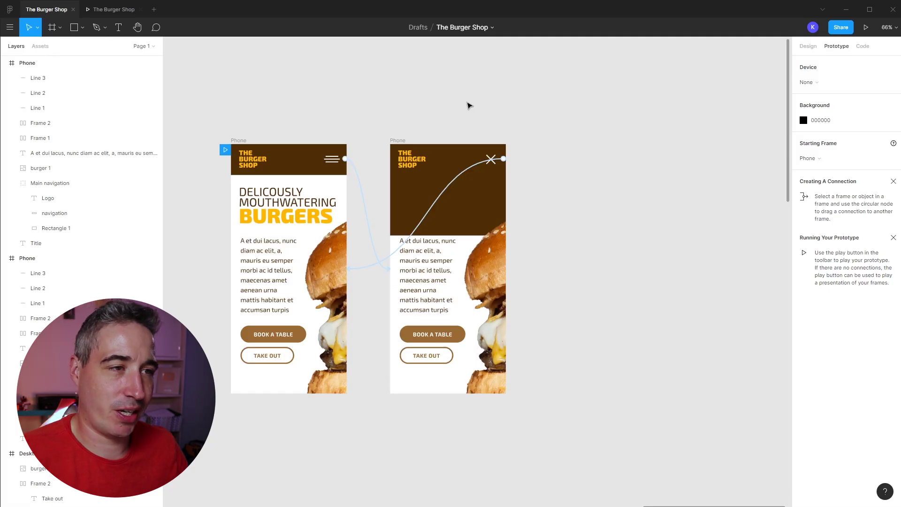
Zoom into a Desktop frame's nav bar and select HOME, ABOUT, CONTACT and ORDER NOW.
click(808, 49)
drag(249, 111, 581, 128)
scroll(383, 132, down, 10)
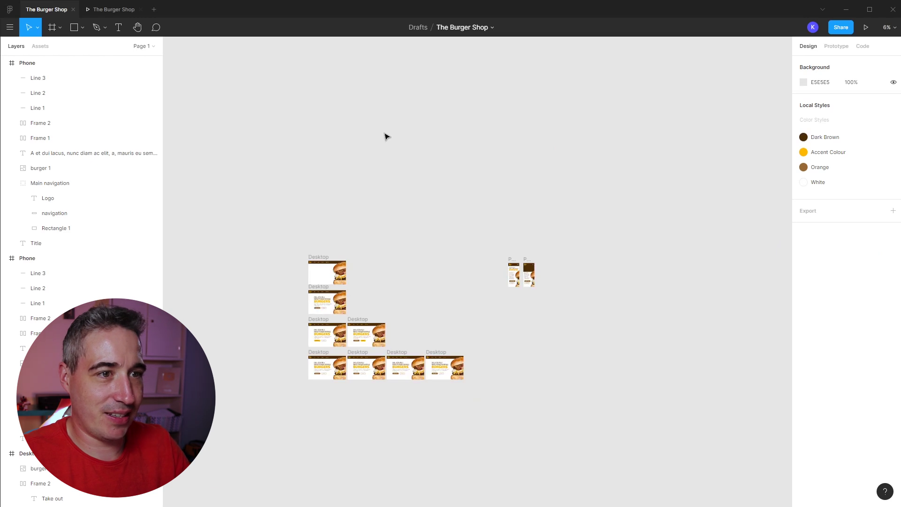
drag(269, 231, 235, 268)
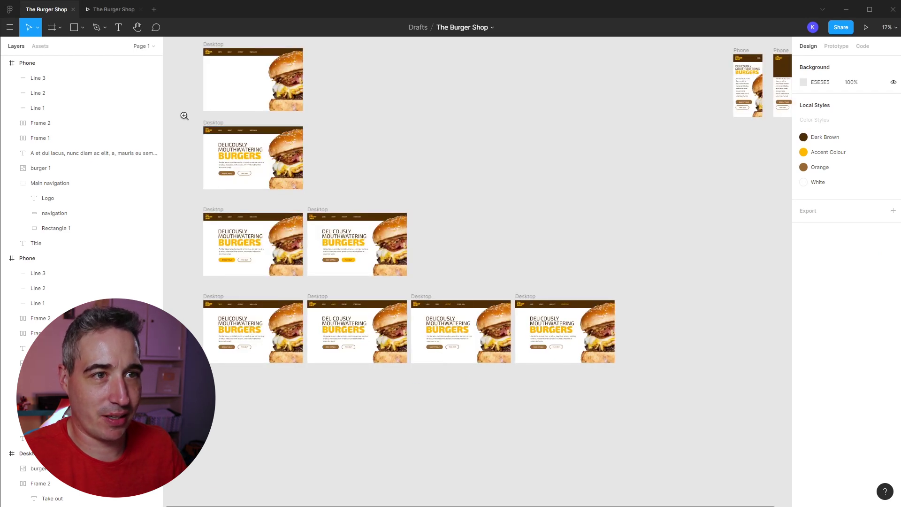
drag(185, 116, 304, 180)
click(278, 192)
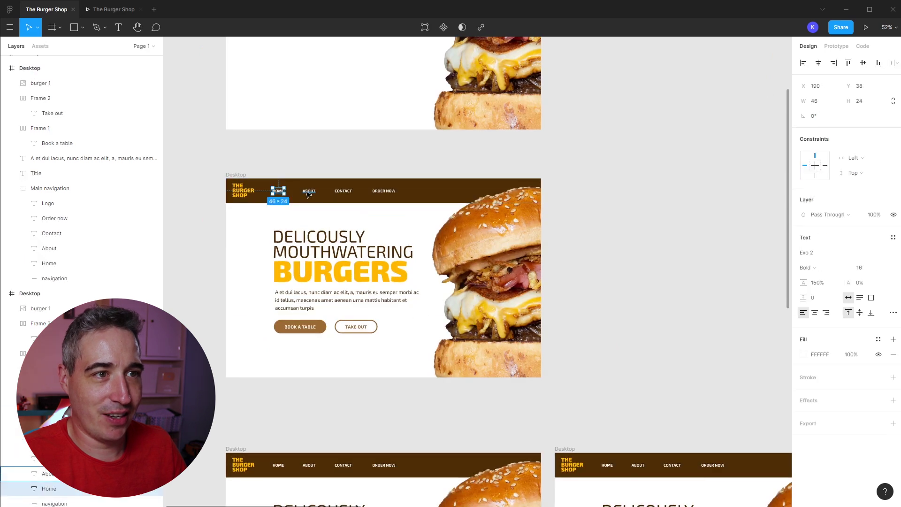
shift+click(309, 192)
shift+click(343, 192)
shift+click(386, 192)
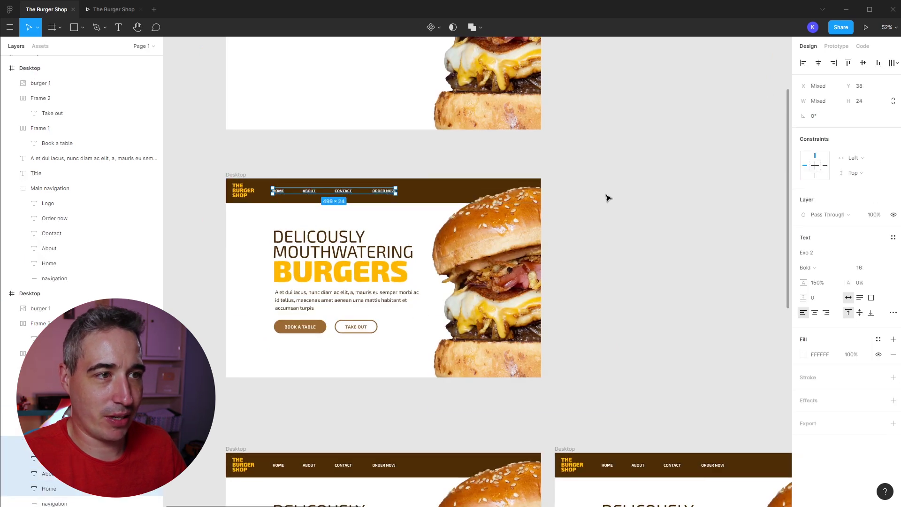
Copy the four nav links and paste them into the left Phone frame.
scroll(638, 177, right, 15)
scroll(607, 191, right, 15)
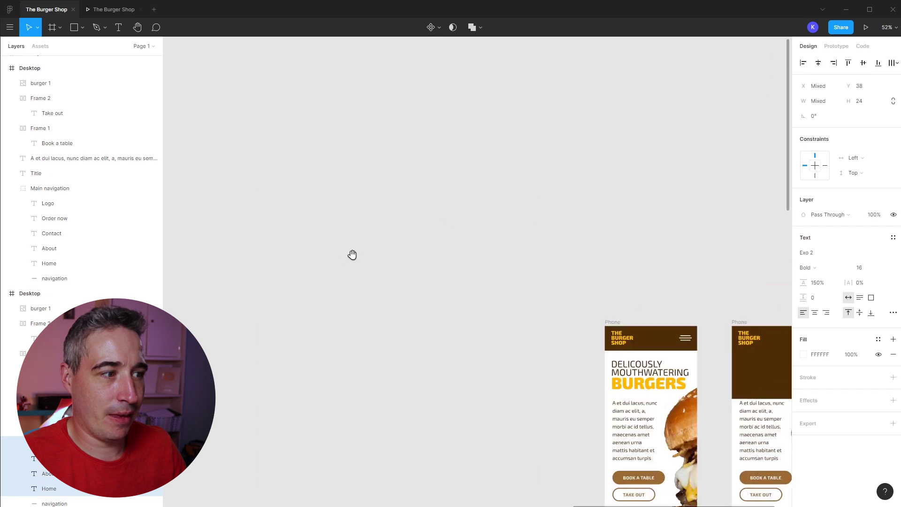
key(Escape)
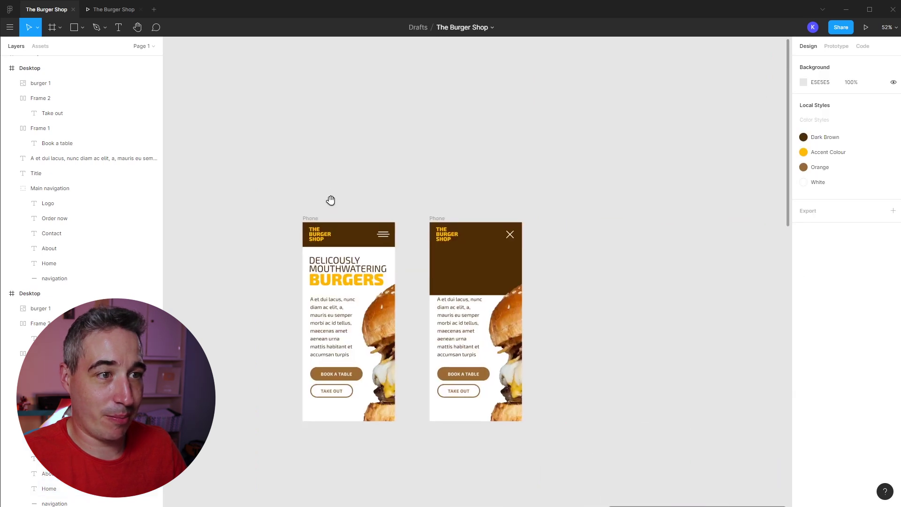
click(312, 218)
key(ctrl+v)
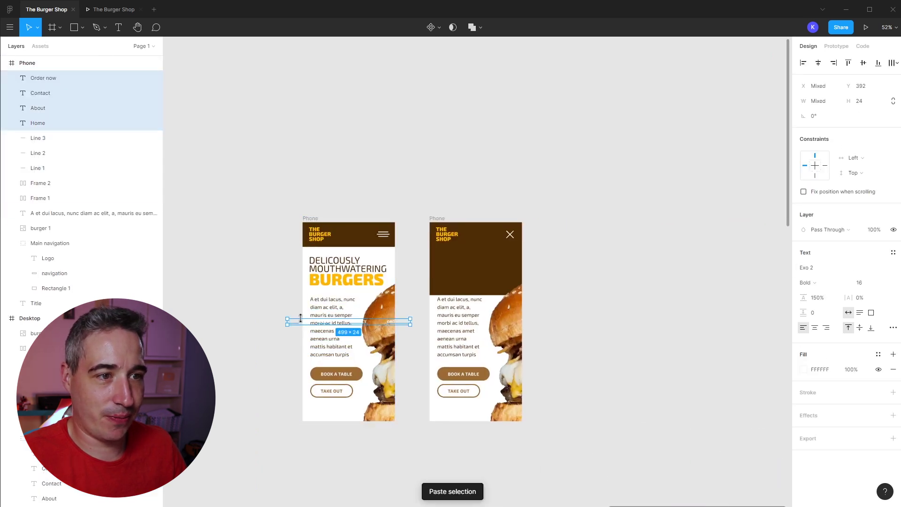
Move the nav links into the right Phone's header and delete the Order now and Contact hover interactions.
drag(297, 326, 446, 256)
click(831, 50)
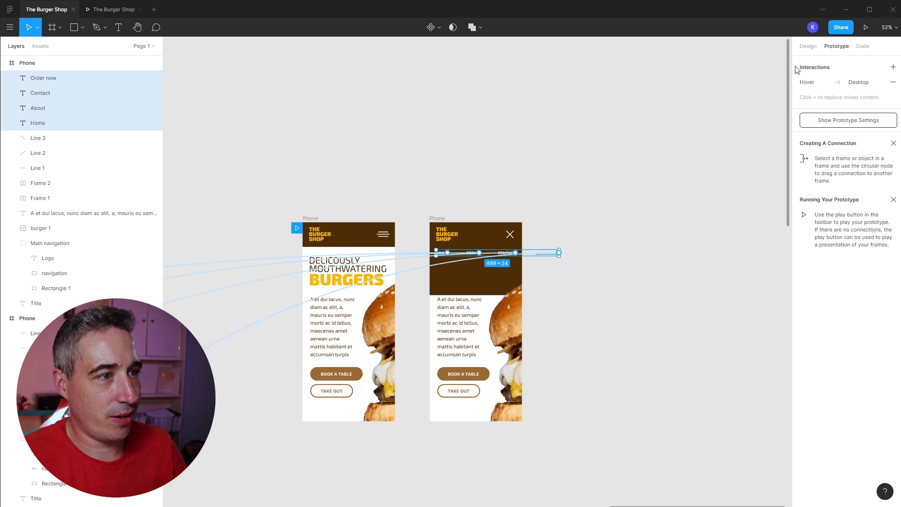
click(418, 271)
key(Delete)
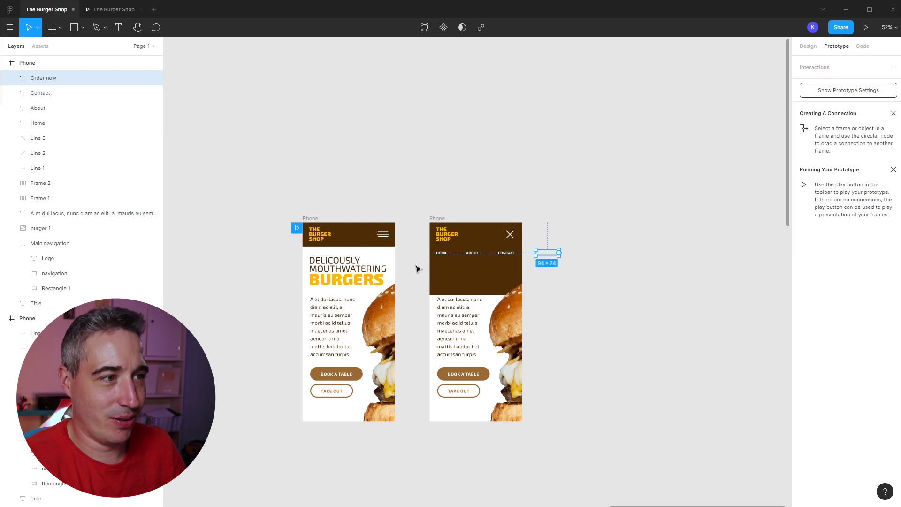
click(507, 253)
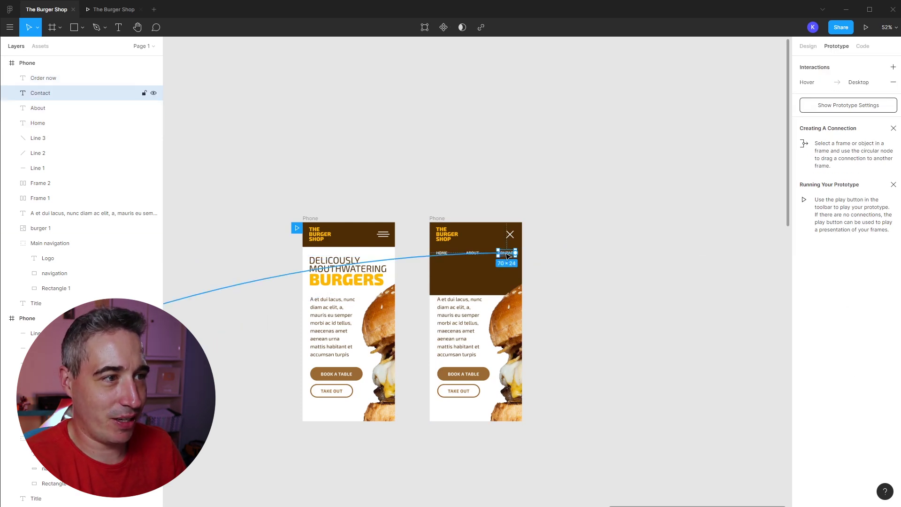
click(396, 260)
key(Delete)
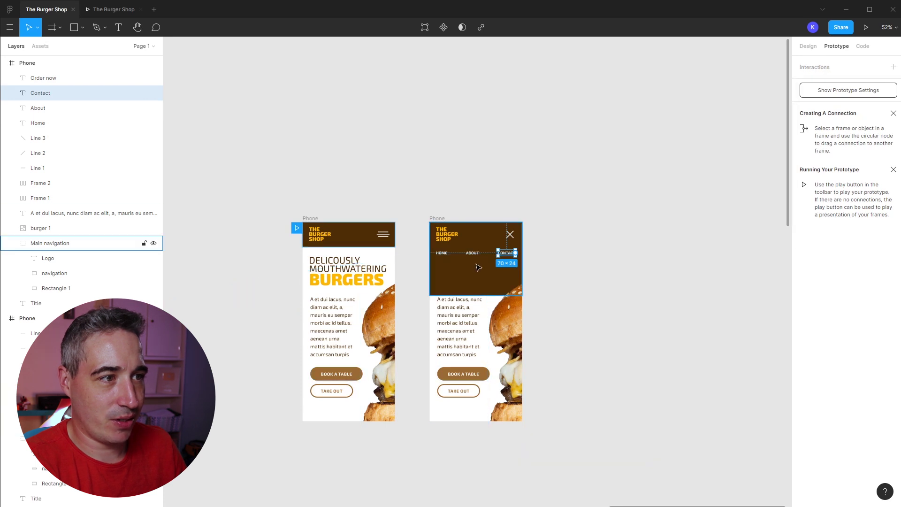
Remove the hover interactions from the About and Home links.
click(474, 255)
click(229, 285)
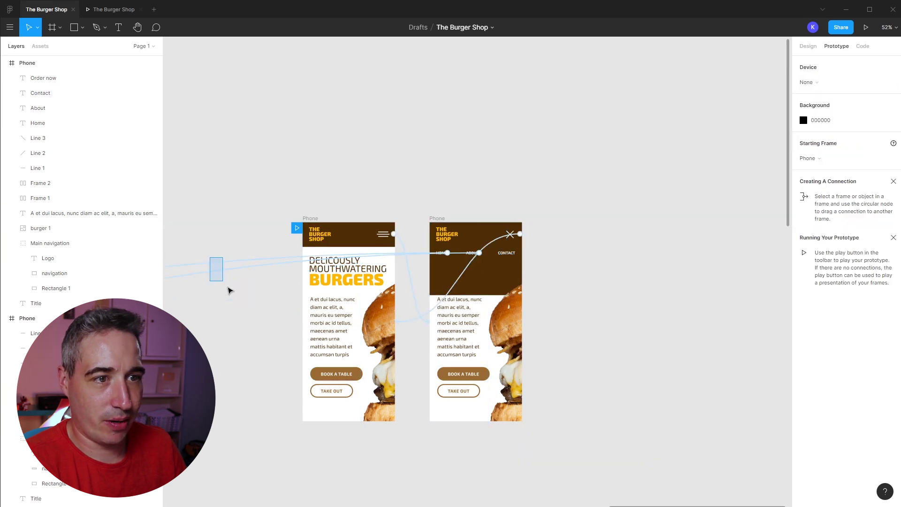
click(473, 253)
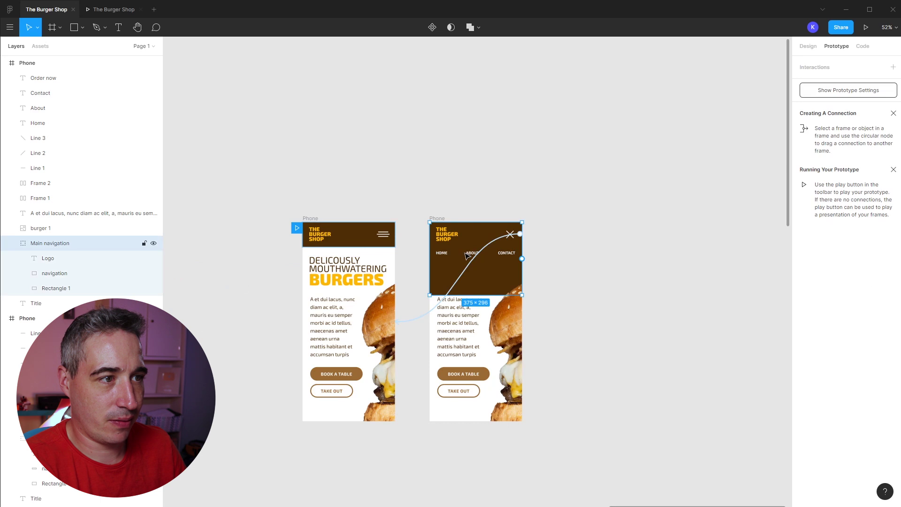
double_click(470, 254)
click(295, 267)
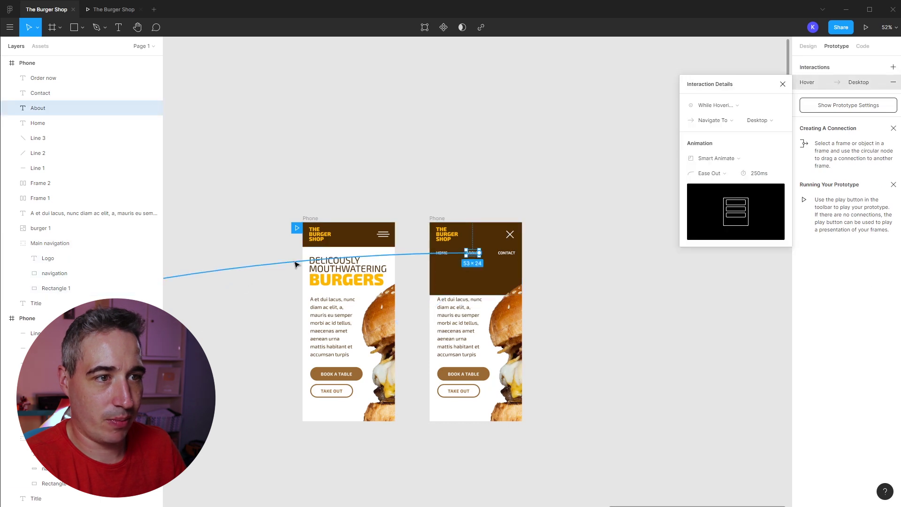
key(Escape)
click(441, 253)
click(279, 260)
key(Delete)
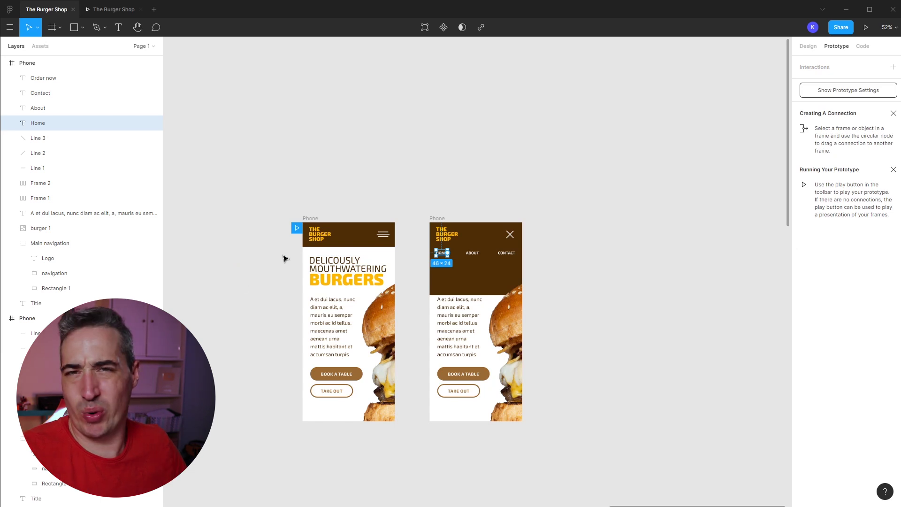
click(588, 222)
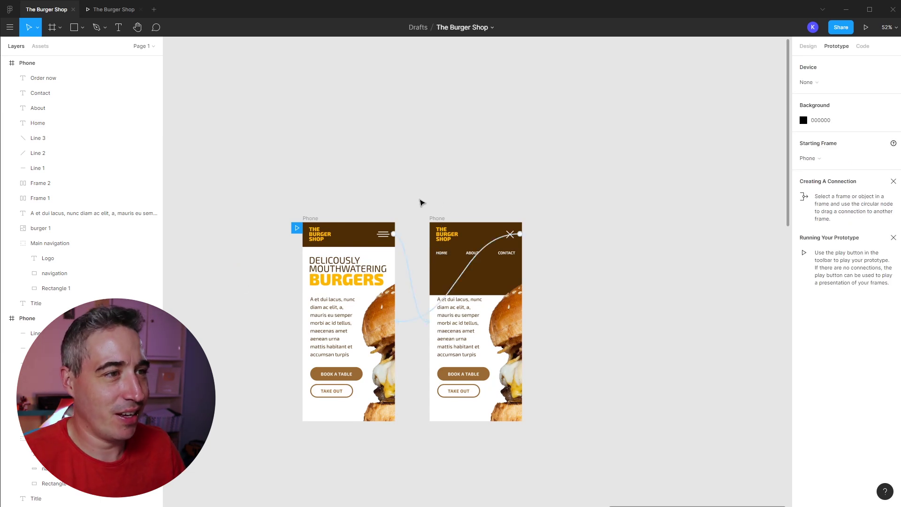
Drag ABOUT, CONTACT and ORDER NOW one below another under HOME in the open-menu Phone.
drag(472, 252, 438, 267)
drag(506, 253, 453, 280)
drag(637, 207, 534, 335)
click(50, 81)
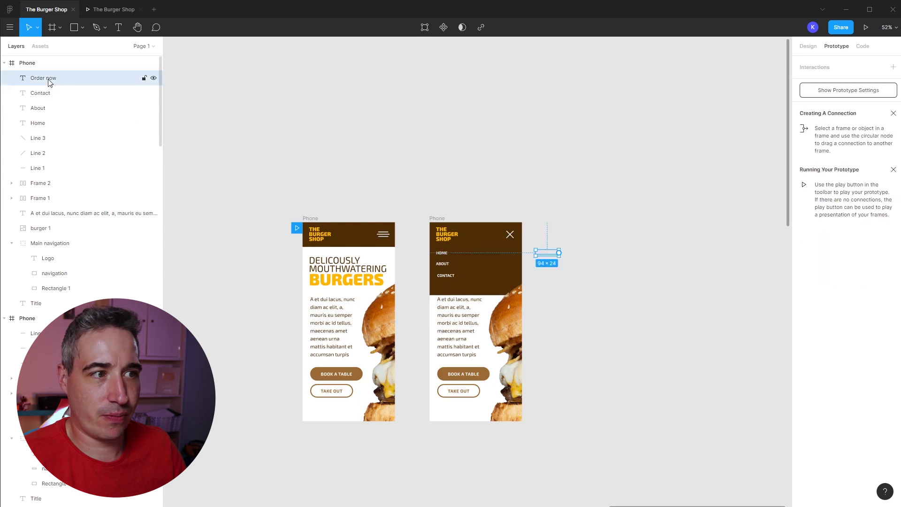
drag(547, 256, 446, 289)
drag(537, 313, 598, 424)
Space the four links evenly, align them left, shift them up slightly, then preview.
shift+click(424, 214)
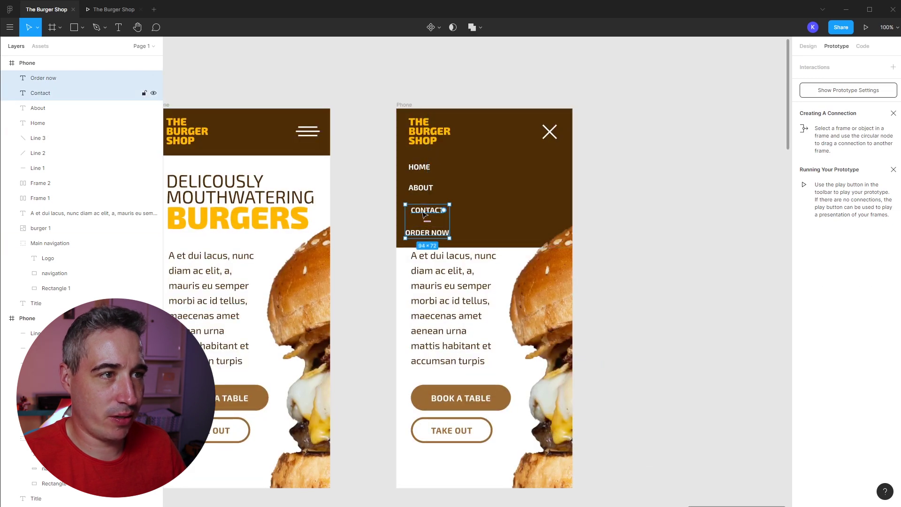
shift+click(419, 190)
shift+click(419, 167)
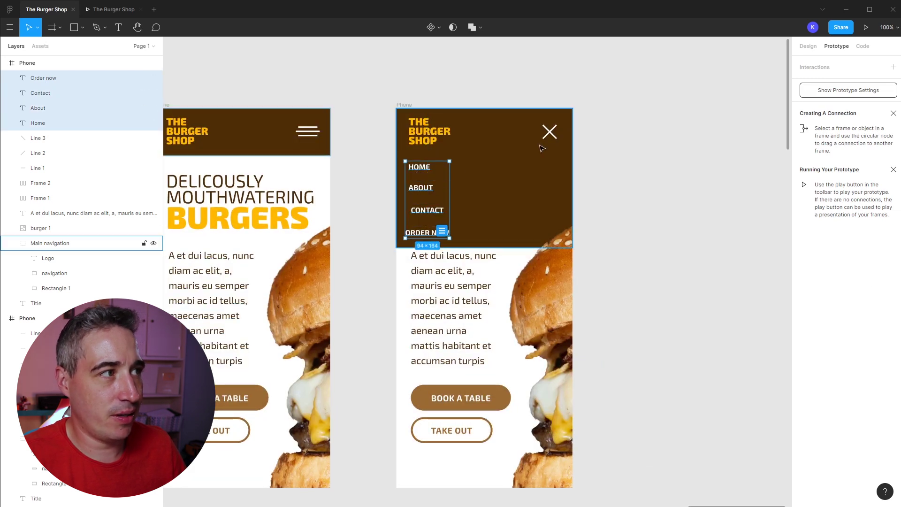
click(808, 46)
click(892, 65)
click(818, 83)
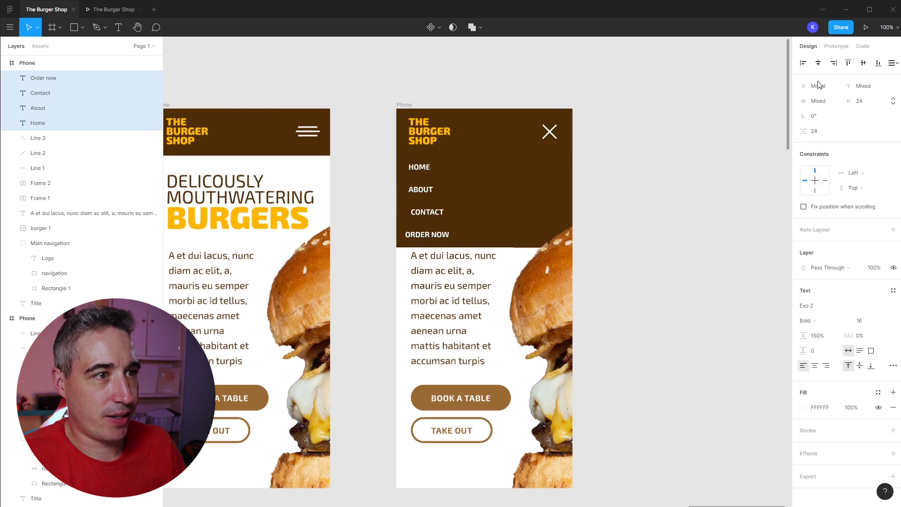
click(803, 62)
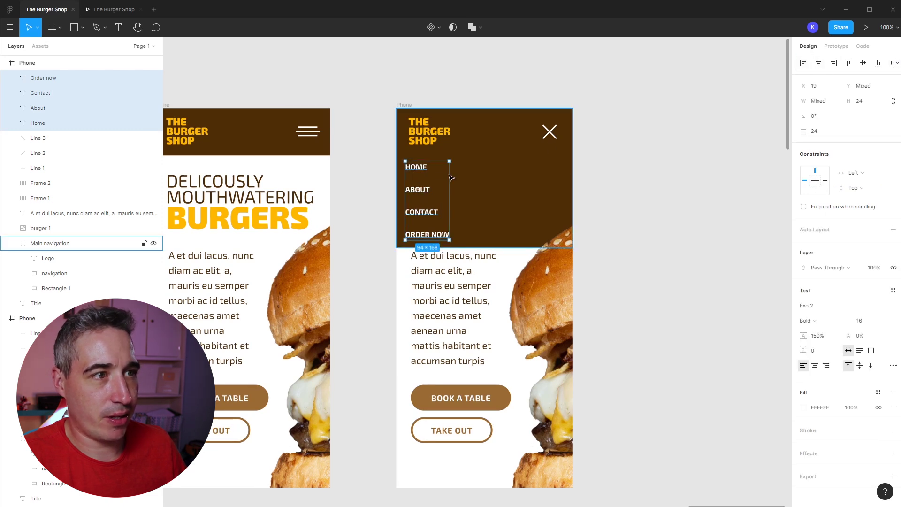
drag(422, 168, 427, 164)
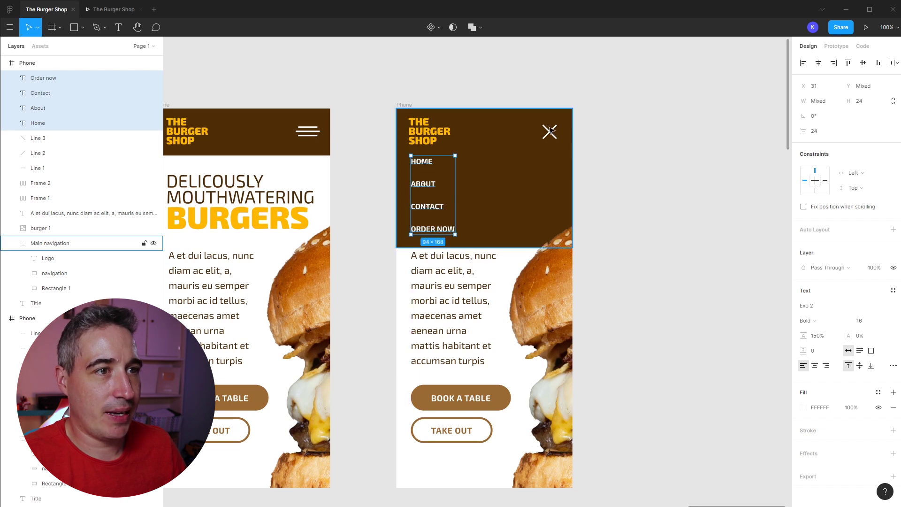
click(407, 99)
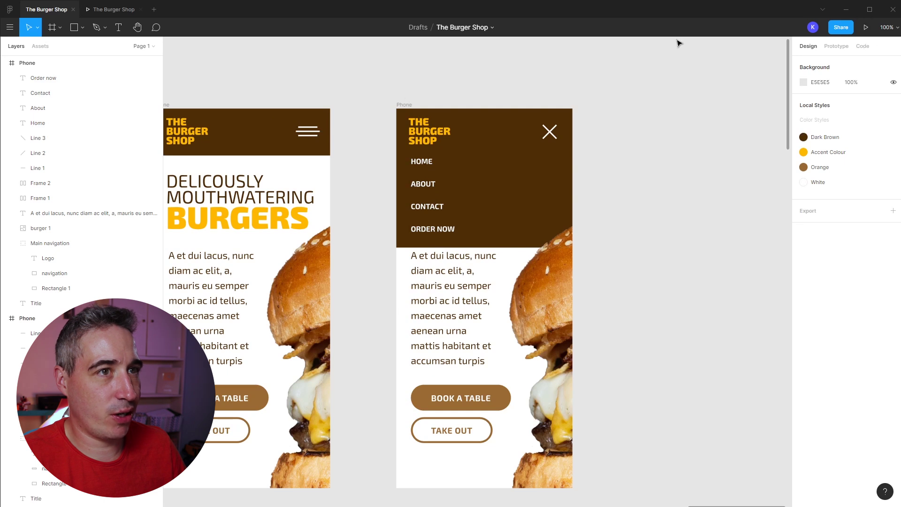
click(114, 9)
Toggle the hamburger open and closed six times to verify the menu, then go back to the editor.
click(518, 98)
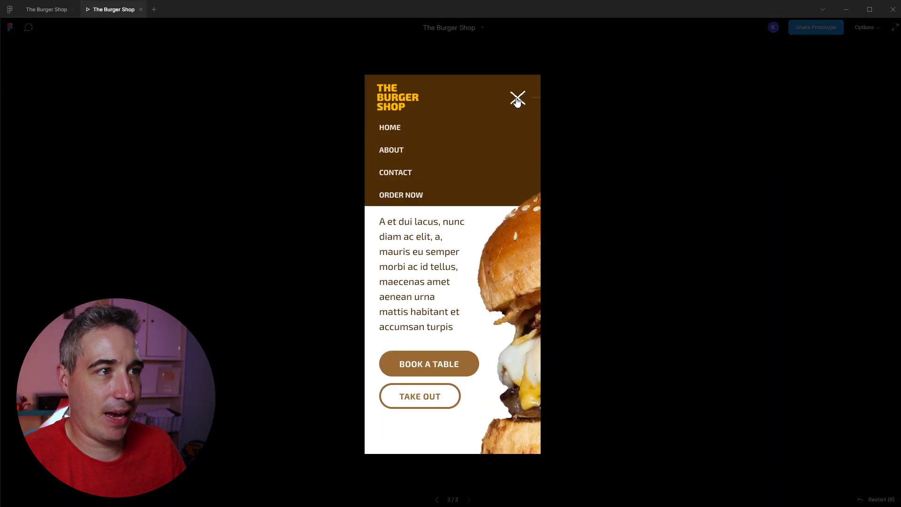
click(517, 98)
click(516, 100)
click(516, 101)
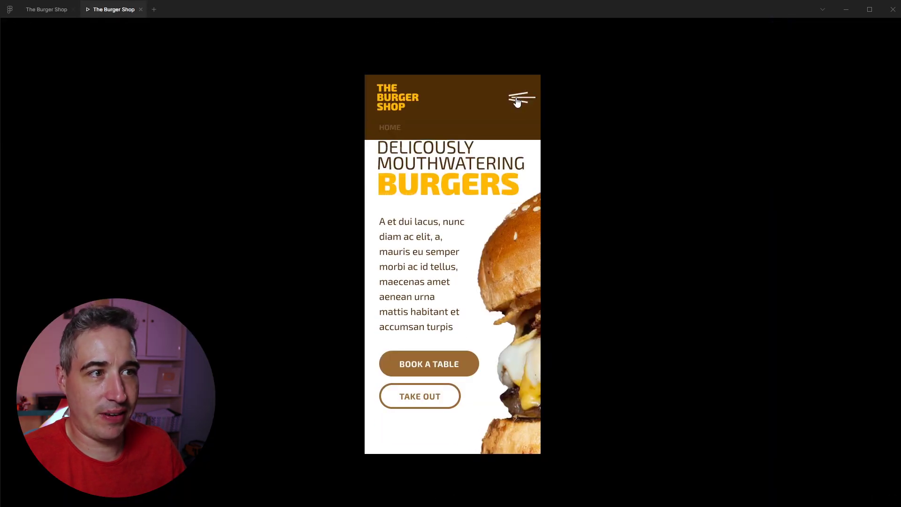
click(517, 101)
click(516, 101)
click(517, 101)
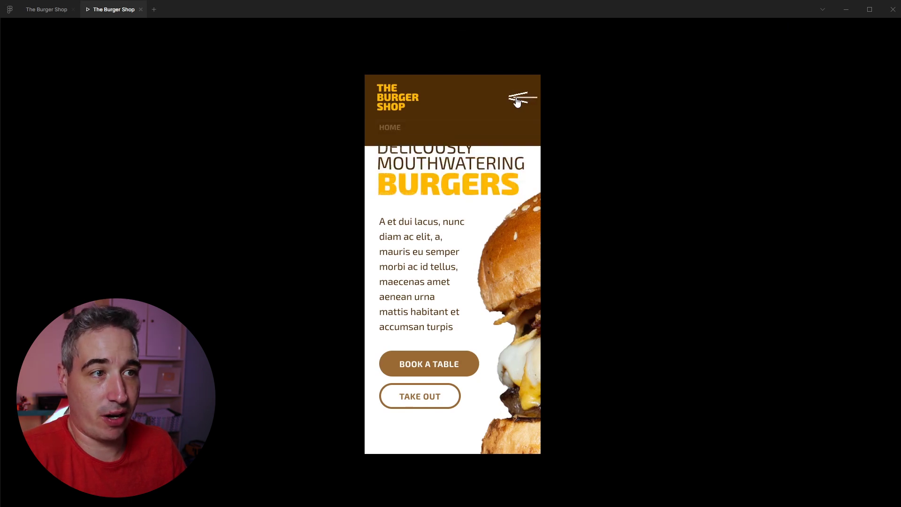
click(517, 102)
click(516, 101)
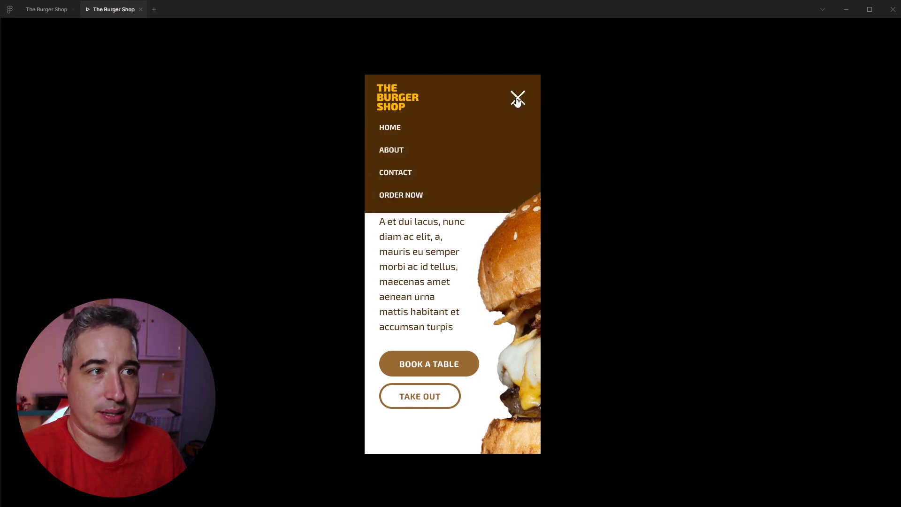
click(516, 101)
click(517, 102)
click(517, 102)
click(40, 13)
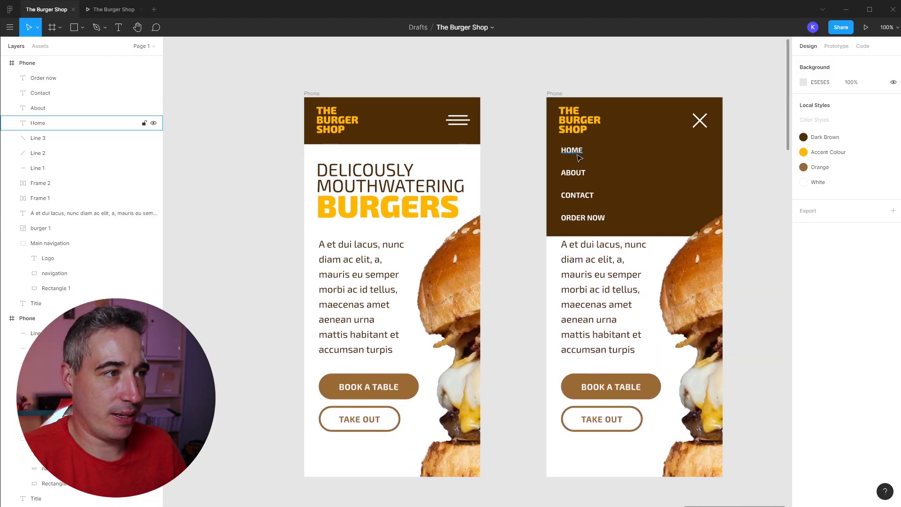
Copy the HOME, ABOUT, CONTACT and ORDER NOW links from the open-menu phone onto the first phone.
click(570, 150)
shift+click(576, 173)
shift+click(580, 195)
shift+click(587, 218)
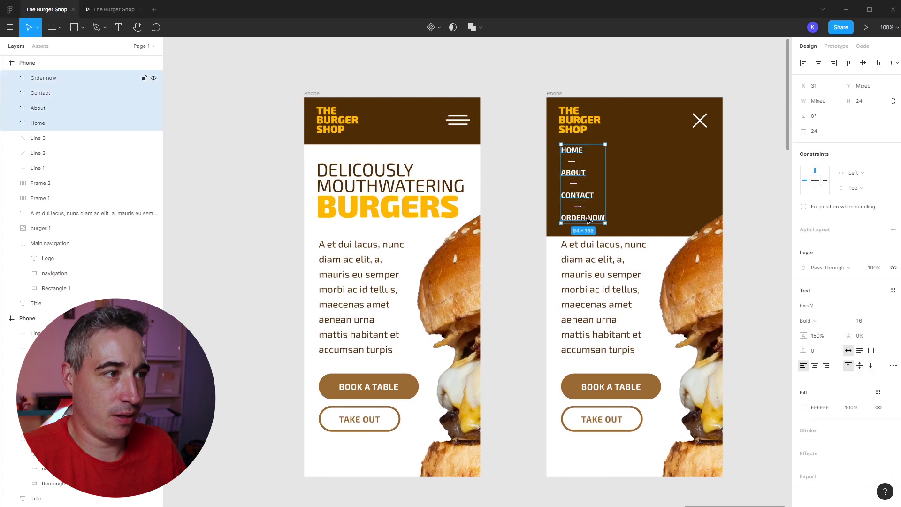
drag(571, 156, 326, 168)
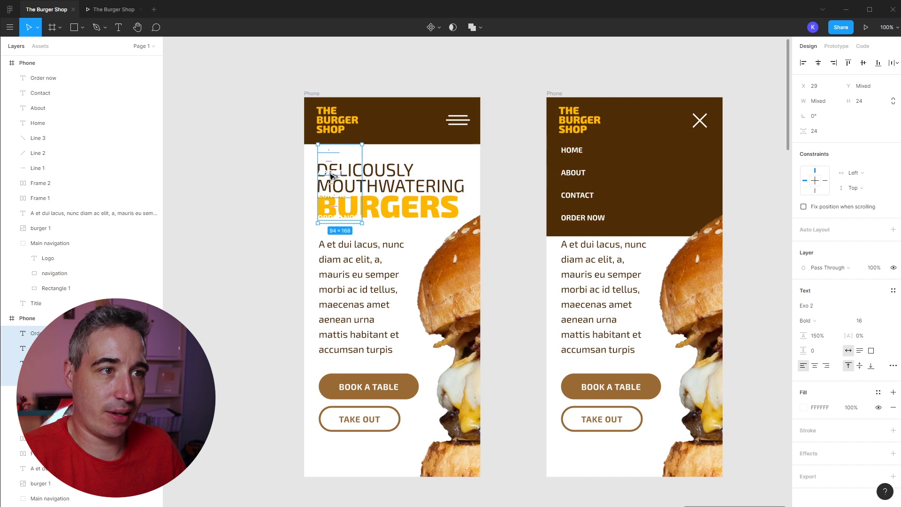
Move the copied links into the first phone's header and set their opacity to 0%.
drag(346, 219, 348, 190)
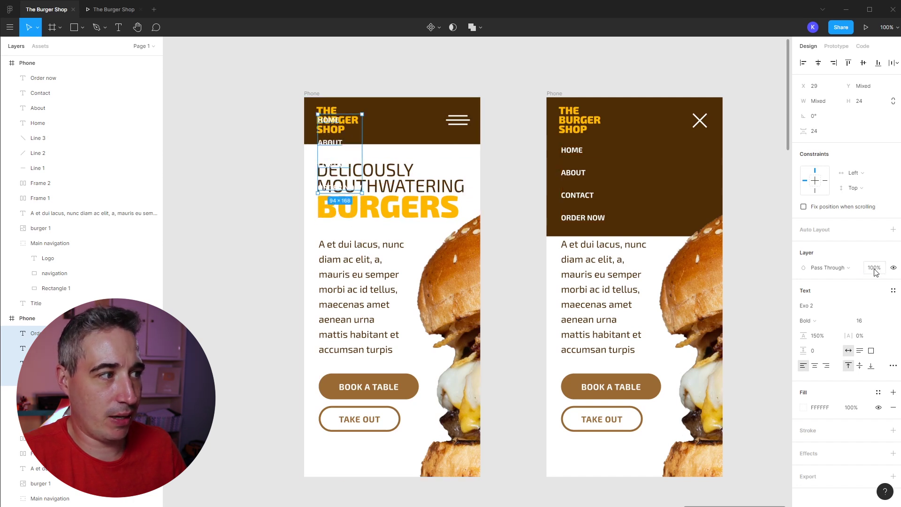
text(0)
key(Return)
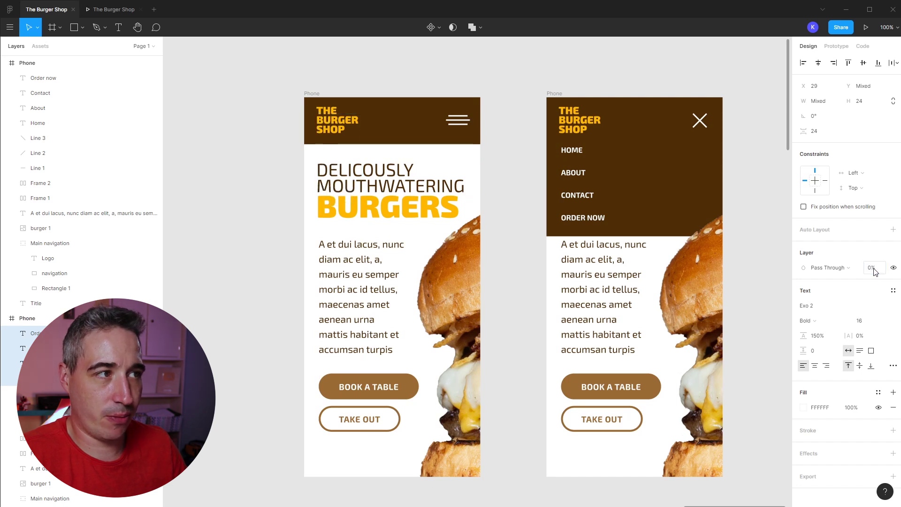
click(597, 77)
Start the prototype presentation and toggle the hamburger to watch the links slide in and out.
key(ctrl+alt+Return)
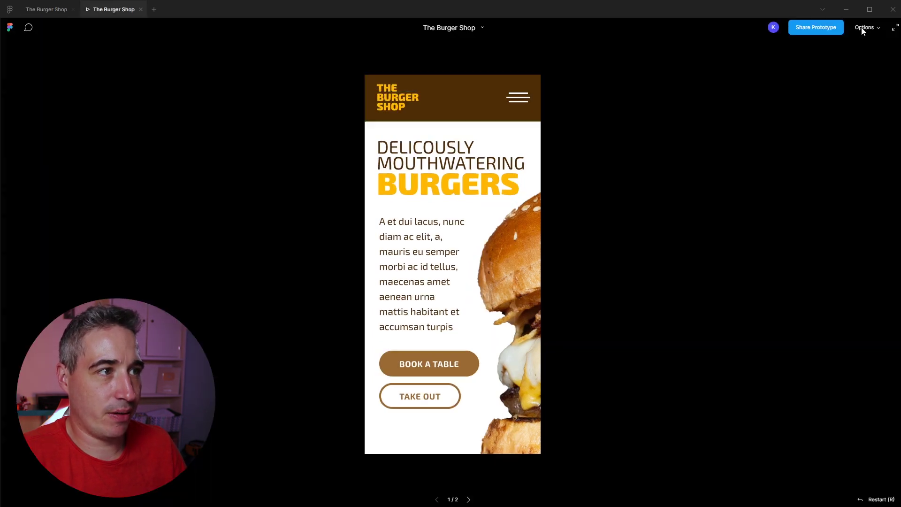
click(515, 99)
click(515, 98)
click(514, 98)
click(515, 98)
click(514, 98)
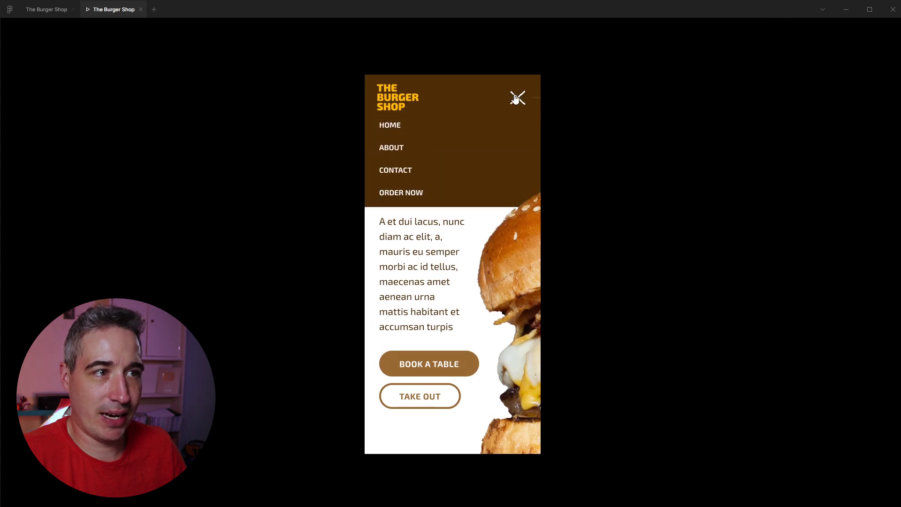
click(515, 98)
click(515, 98)
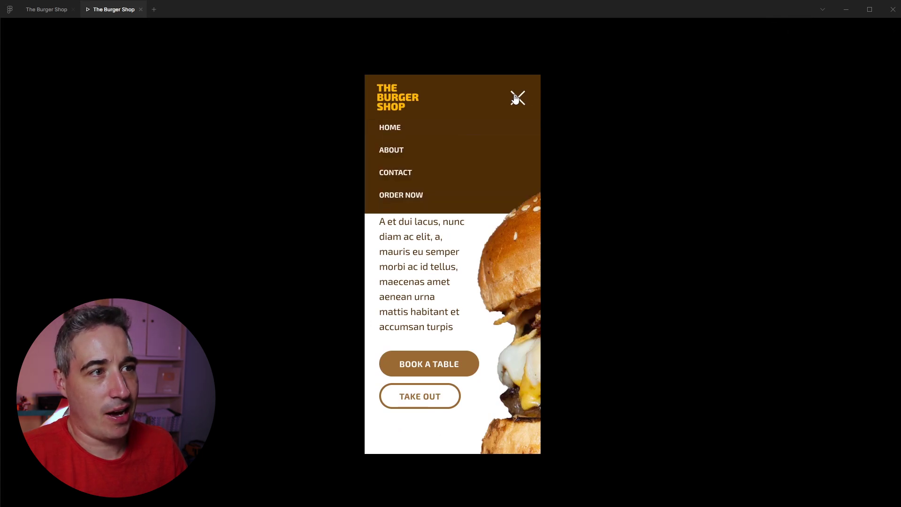
click(514, 98)
Keep toggling the menu to check the Smart Animate, then return to the design file.
click(515, 98)
click(514, 98)
click(515, 98)
click(515, 98)
click(515, 98)
click(514, 98)
click(515, 98)
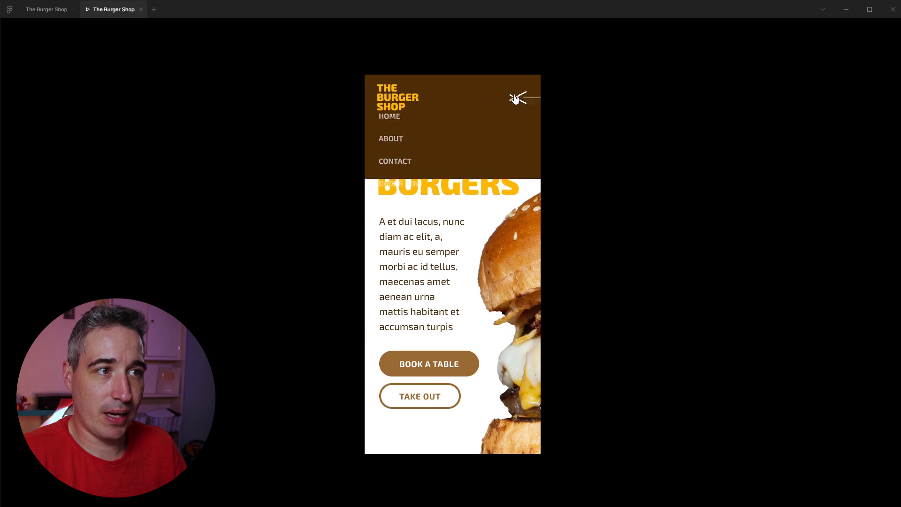
click(515, 98)
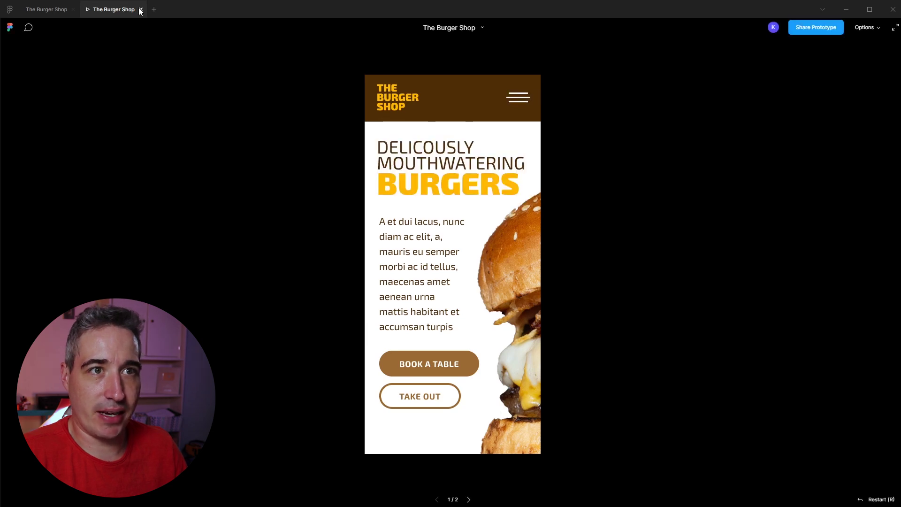
click(52, 14)
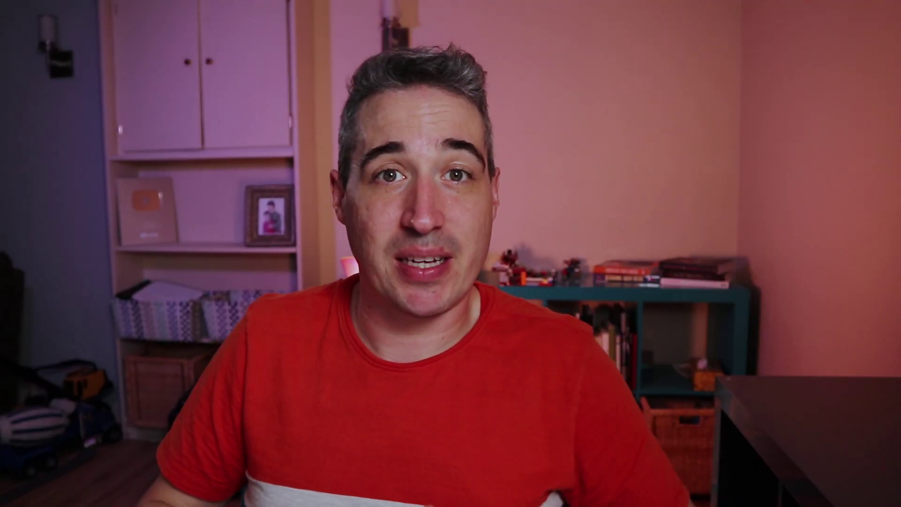